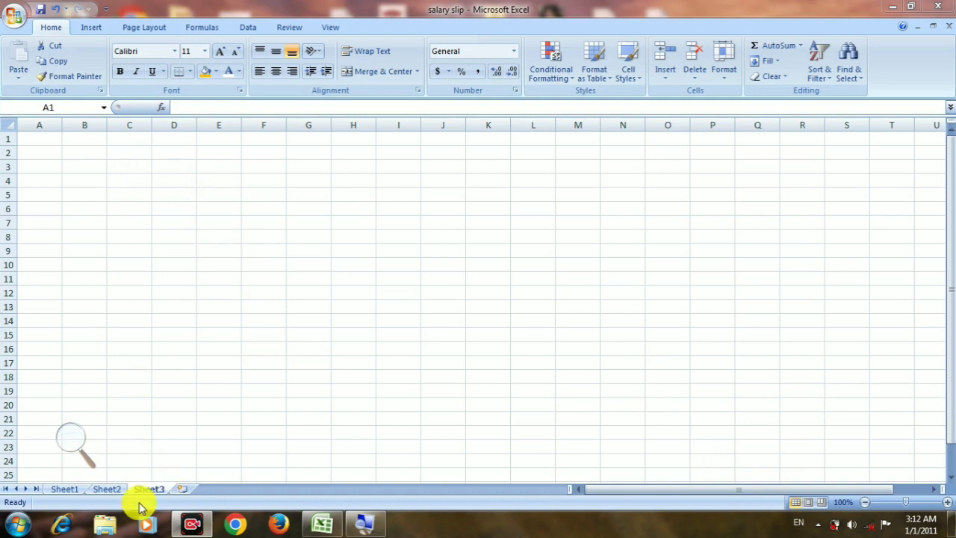
Review the finished salary tables on Sheet1 and Sheet2, then go to the empty Sheet3.
left_click(108, 490)
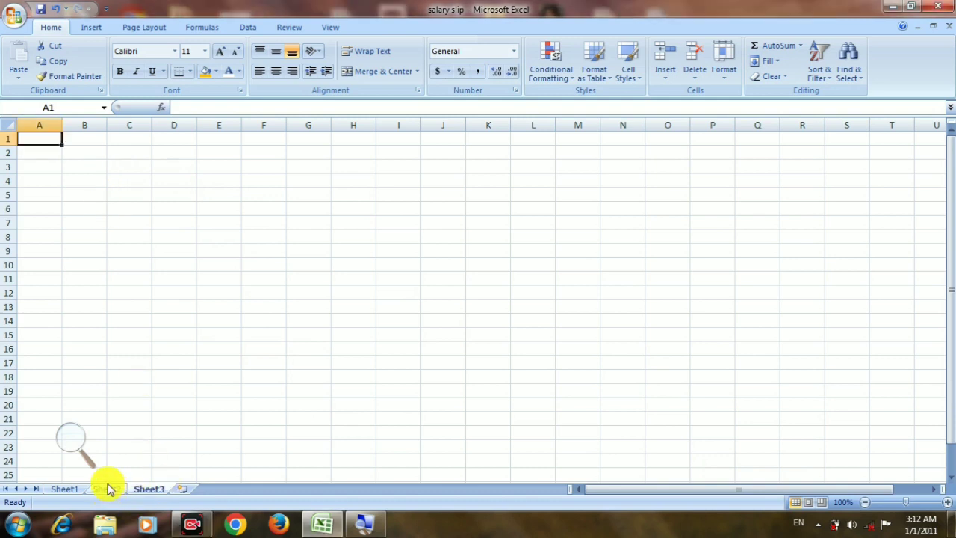
left_click(69, 488)
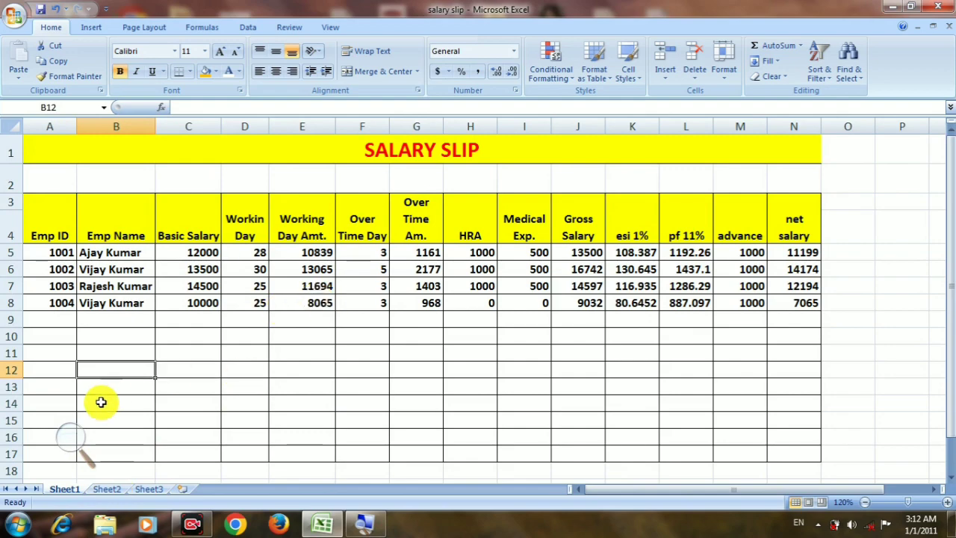
left_click(73, 442)
left_click(85, 451)
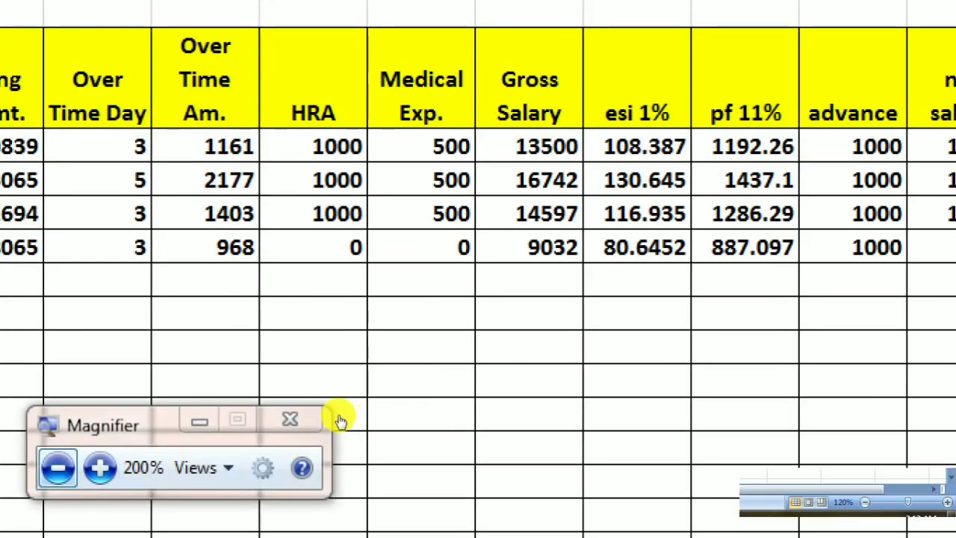
key("super+minus")
left_click(118, 489)
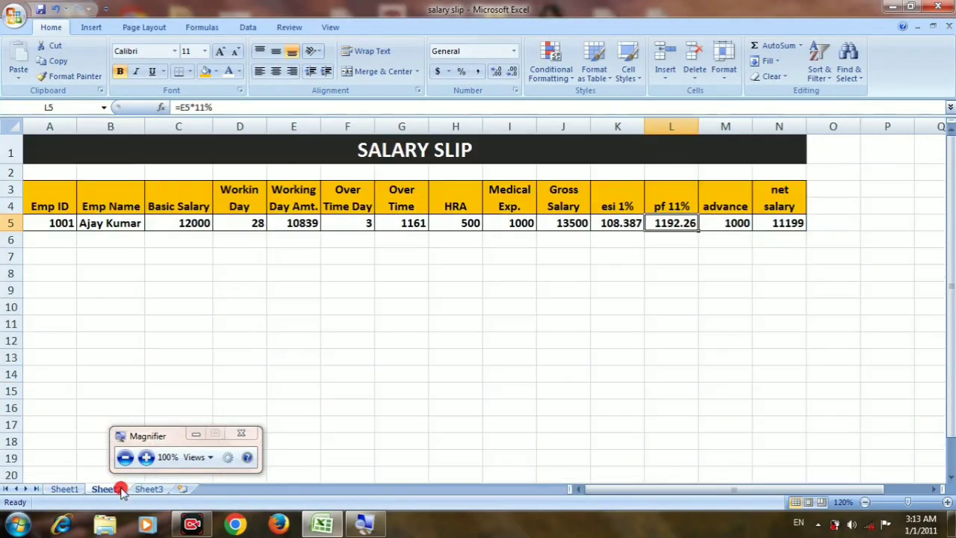
left_click(142, 489)
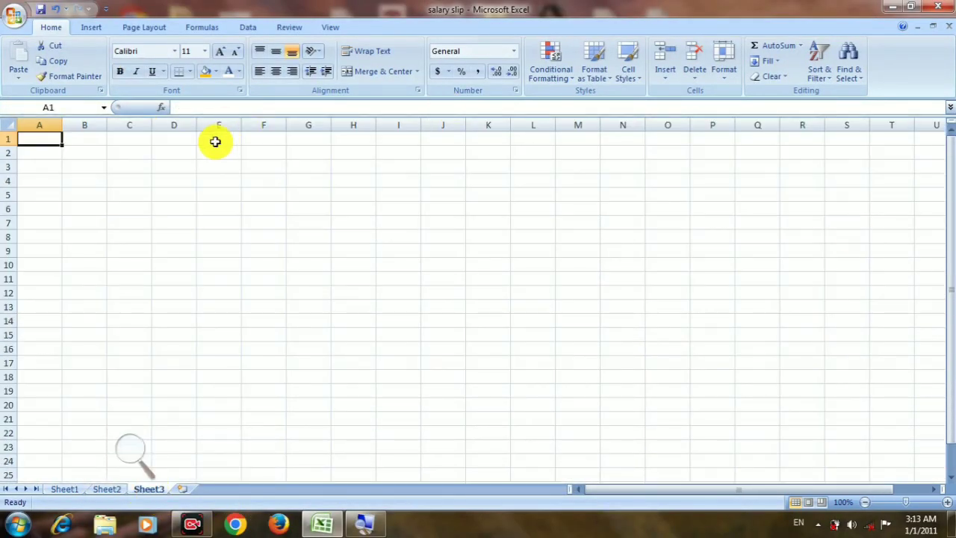
Enter the title SALARY SLIP in cell A1.
left_click_drag(48, 139, 587, 153)
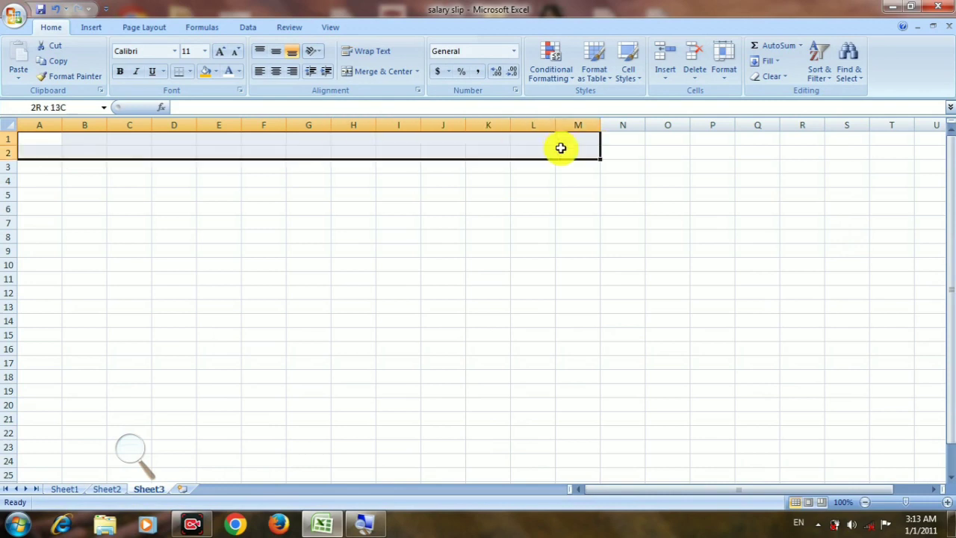
left_click(98, 167)
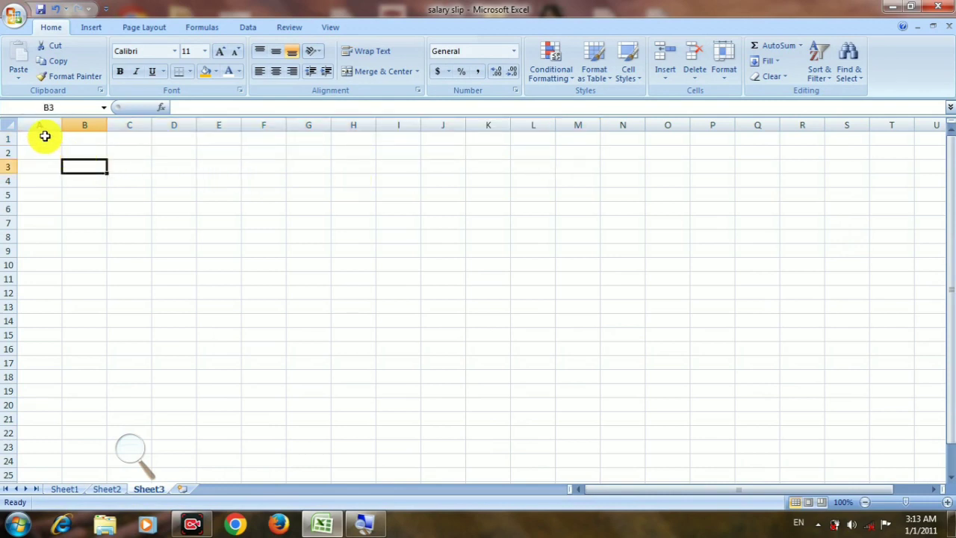
left_click(42, 137)
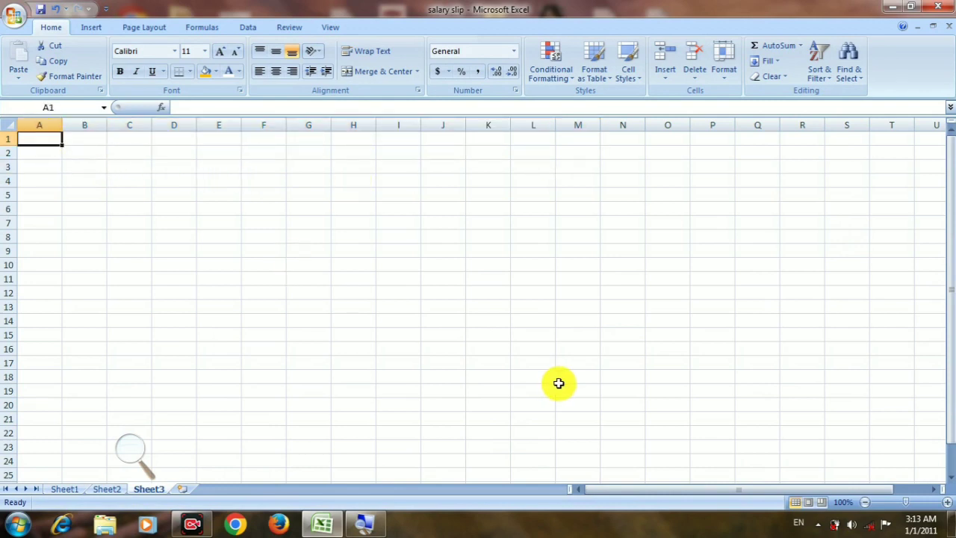
type("SALARY SLIP")
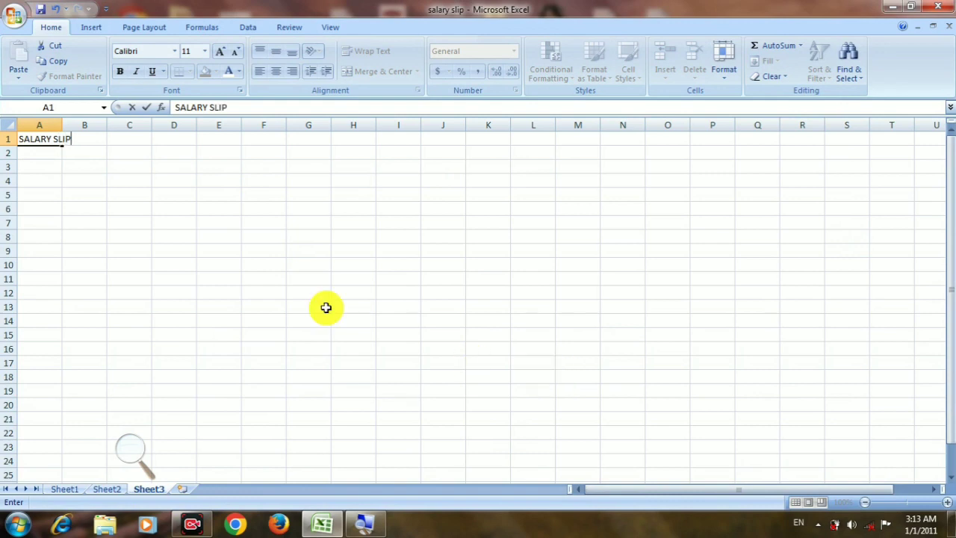
left_click(219, 251)
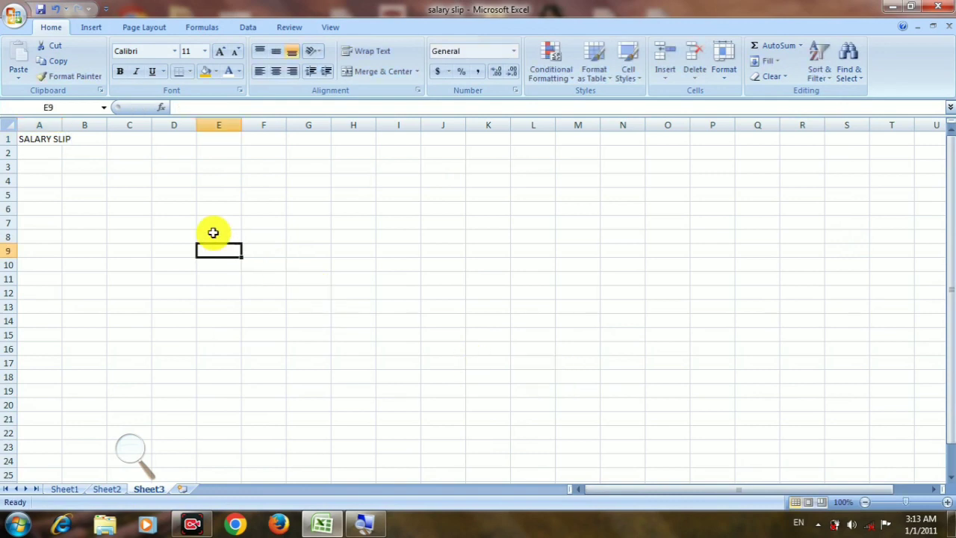
Merge and center the SALARY SLIP title across A1:O1.
left_click_drag(43, 139, 688, 138)
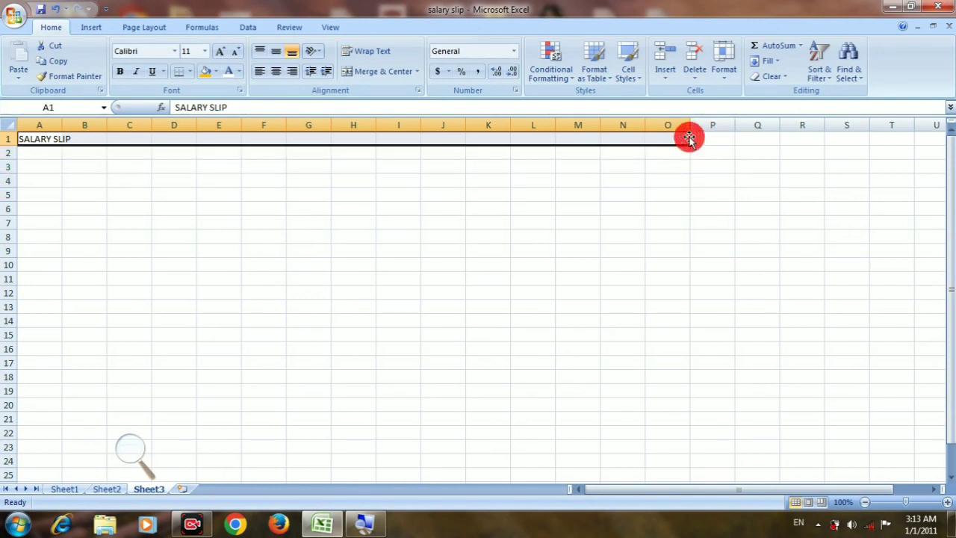
left_click(381, 75)
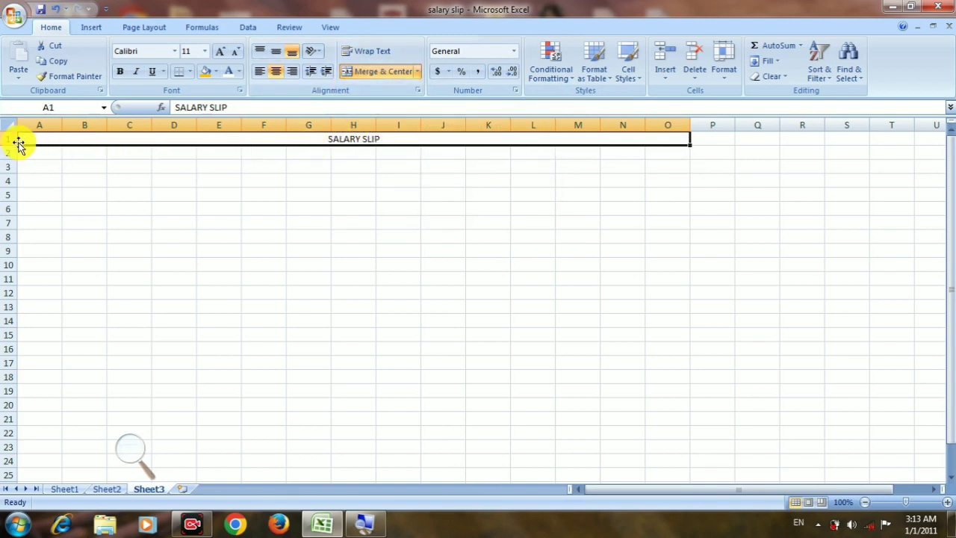
left_click(288, 169)
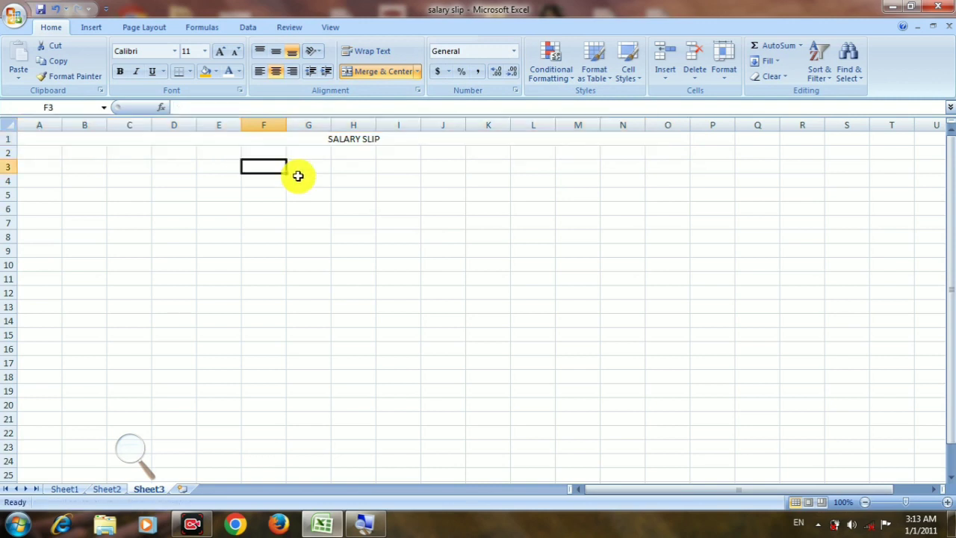
left_click(398, 221)
left_click(179, 140)
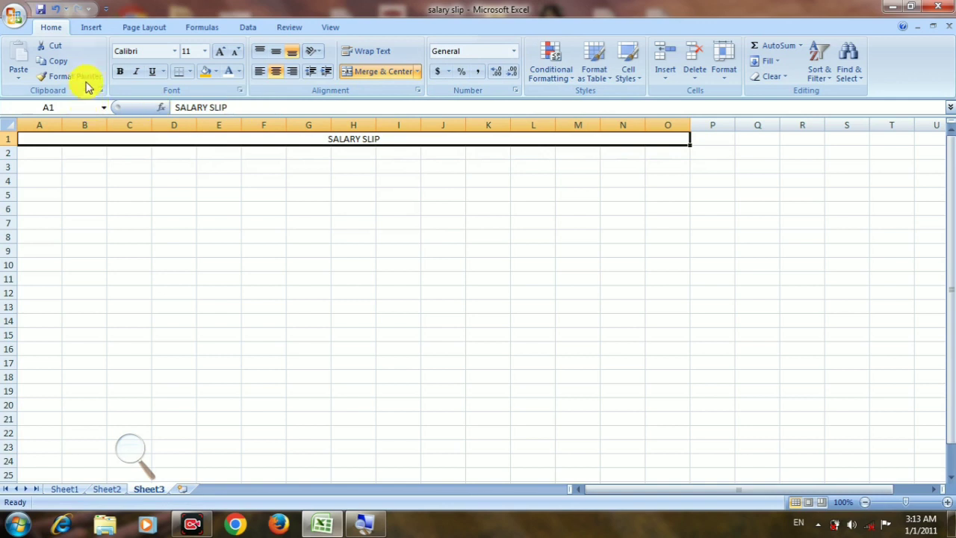
Make the title bold at 24 point, with white text on a black fill.
left_click(120, 71)
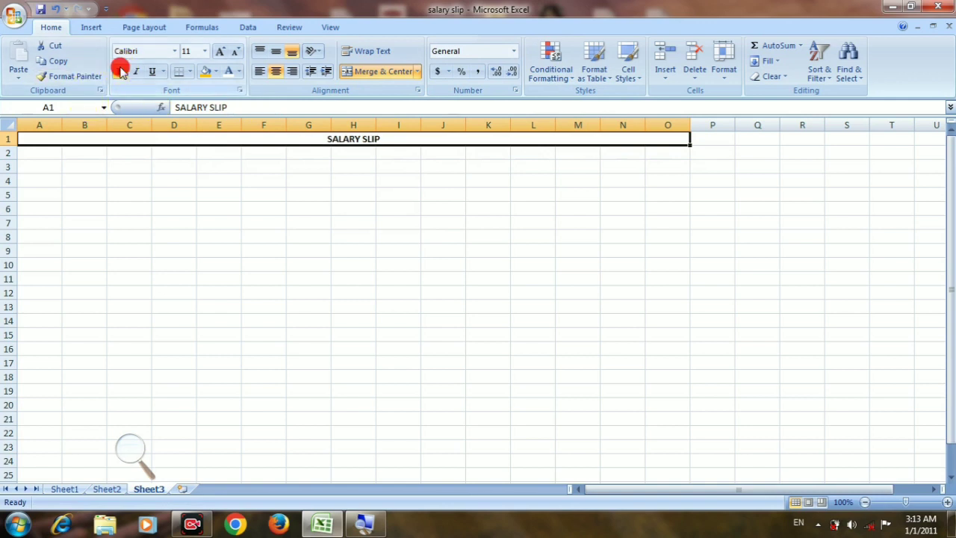
left_click(220, 51)
left_click(220, 51)
left_click(220, 51)
left_click(220, 51)
left_click(221, 50)
left_click(220, 51)
left_click(220, 51)
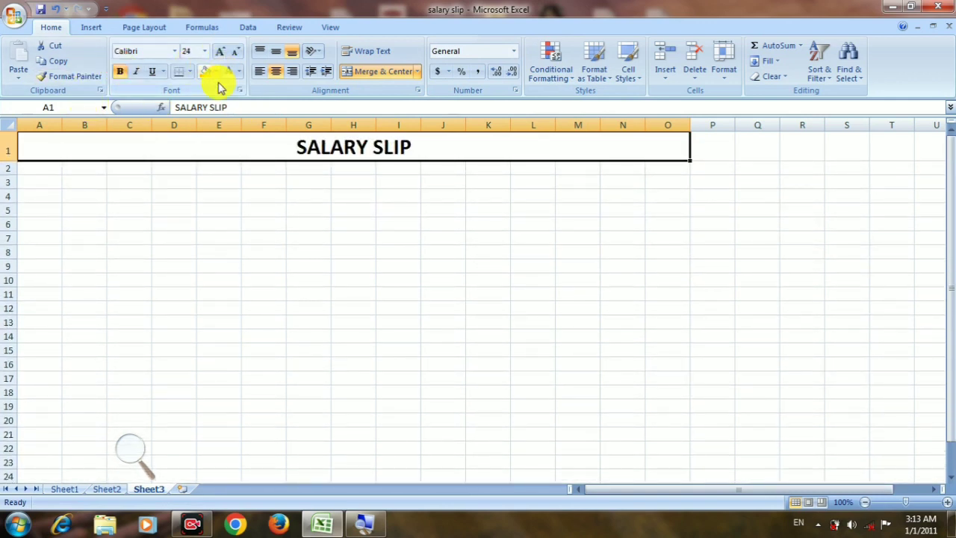
left_click(214, 72)
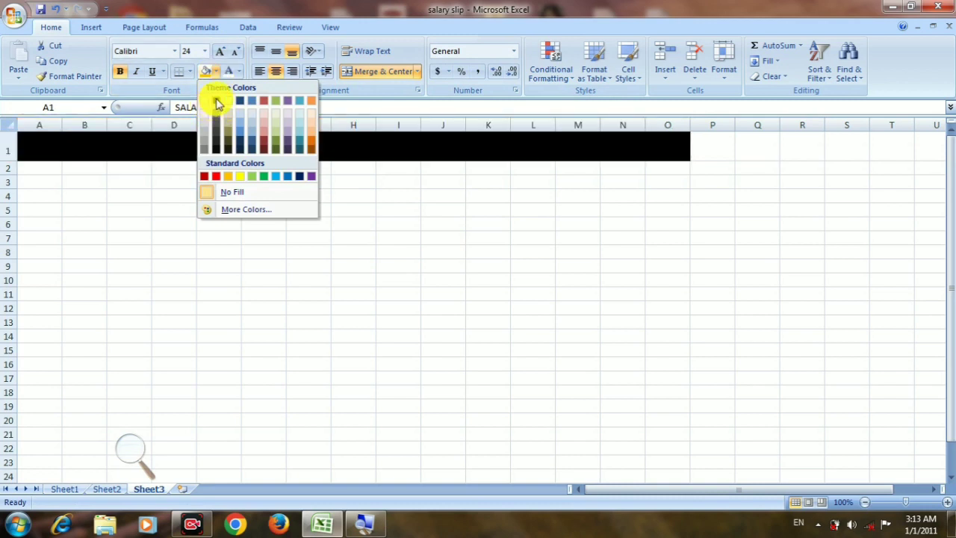
left_click(216, 99)
left_click(227, 72)
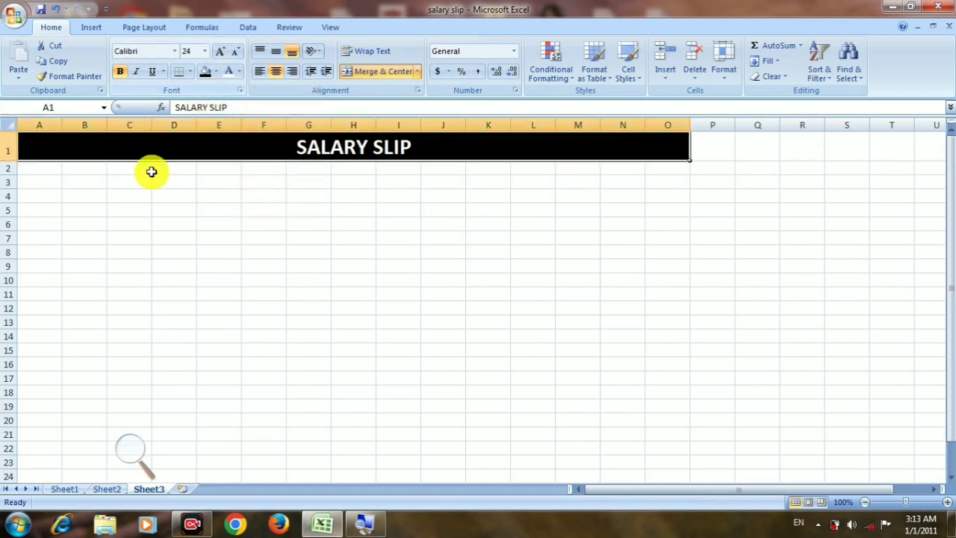
left_click(47, 182)
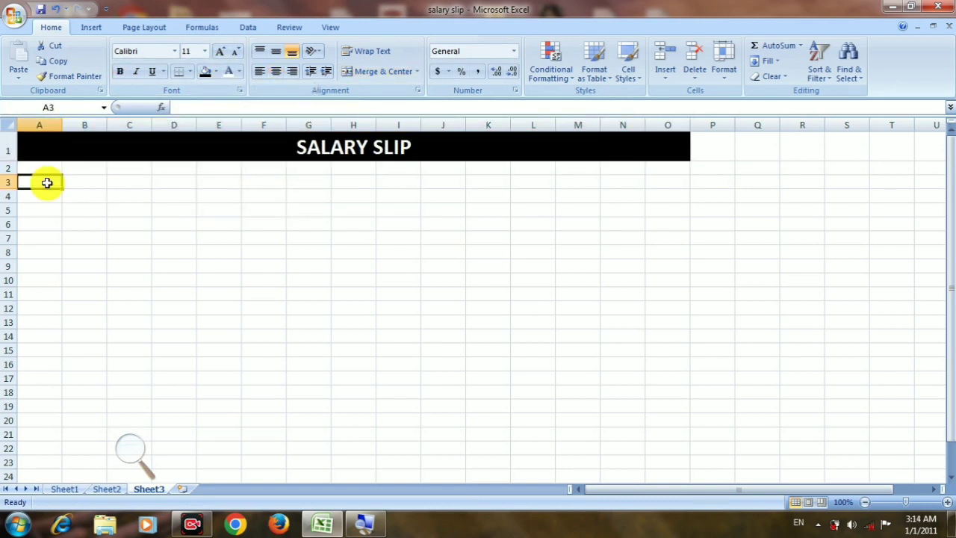
Copy the orange header rows A3:N4 from Sheet2 and paste them at A3 on Sheet3.
left_click(118, 488)
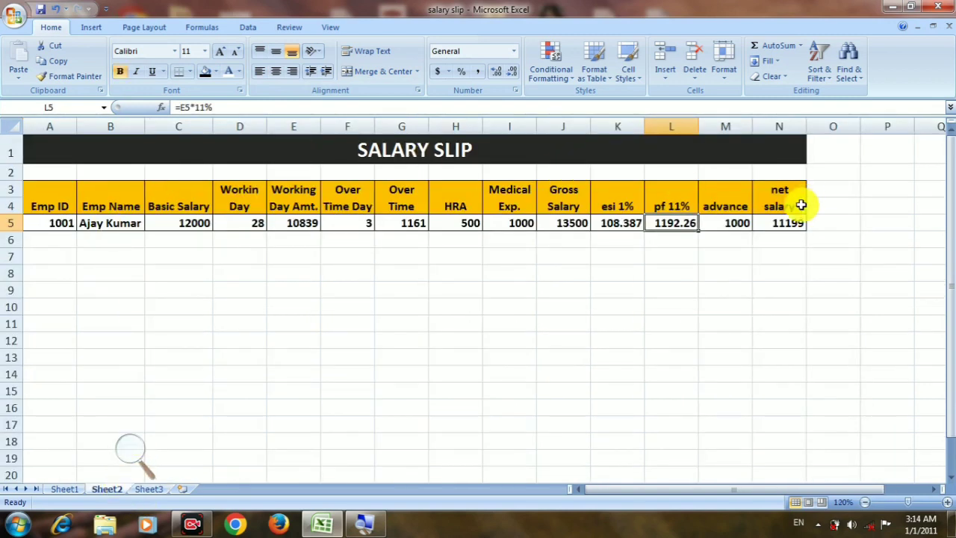
left_click_drag(60, 197, 765, 207)
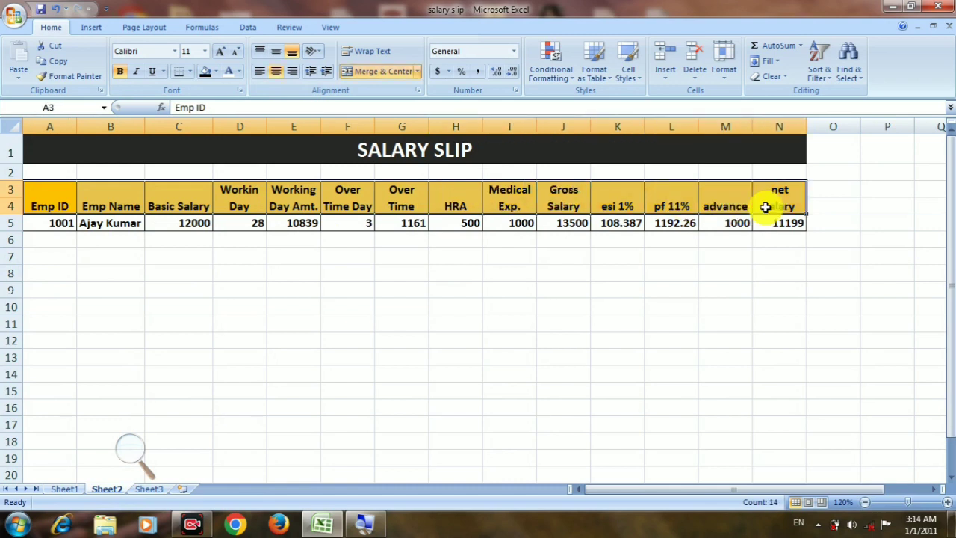
right_click(765, 208)
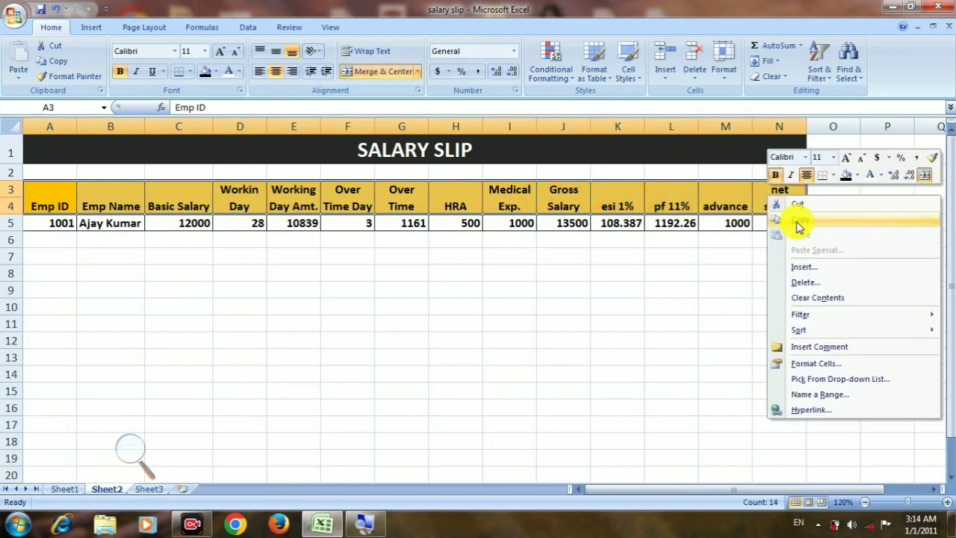
left_click(797, 220)
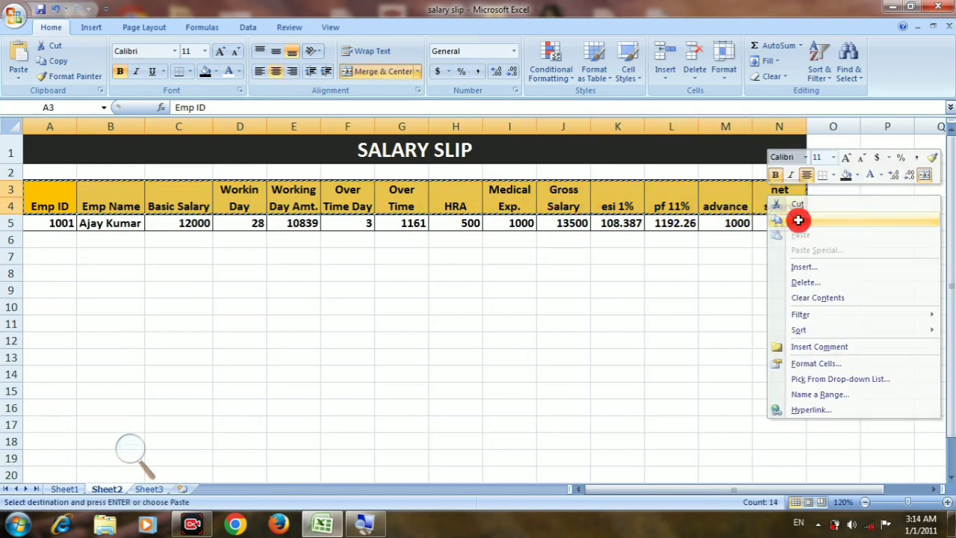
left_click(149, 489)
right_click(47, 181)
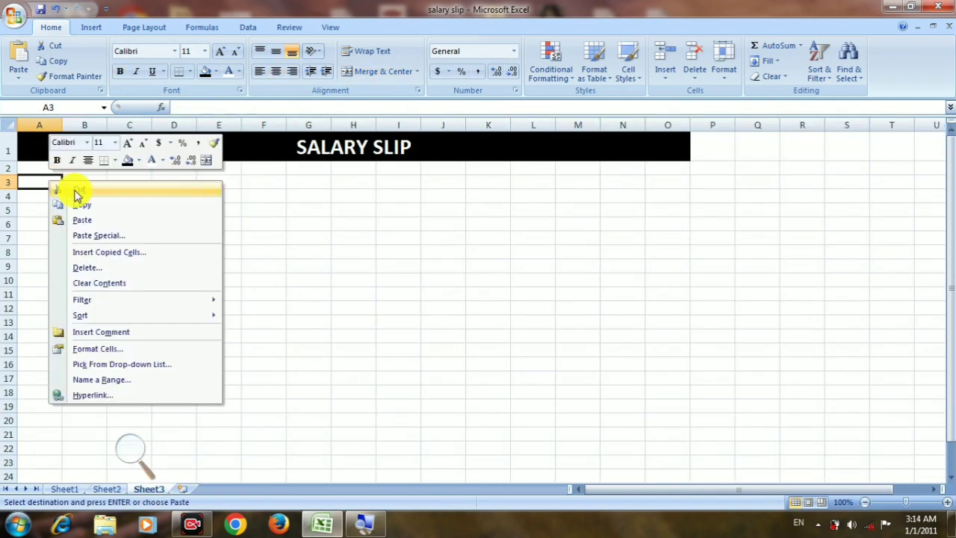
left_click(89, 221)
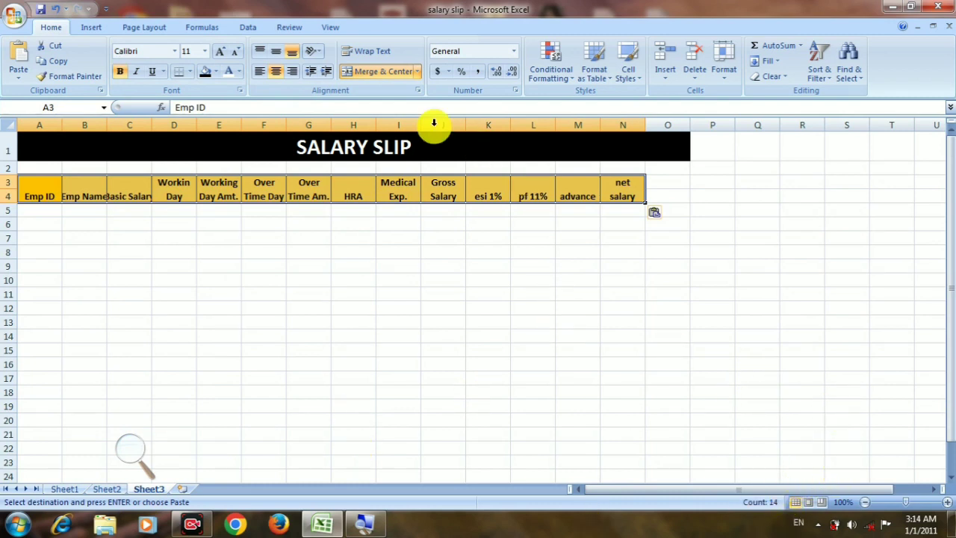
Zoom the sheet to 200% magnification.
left_click(328, 28)
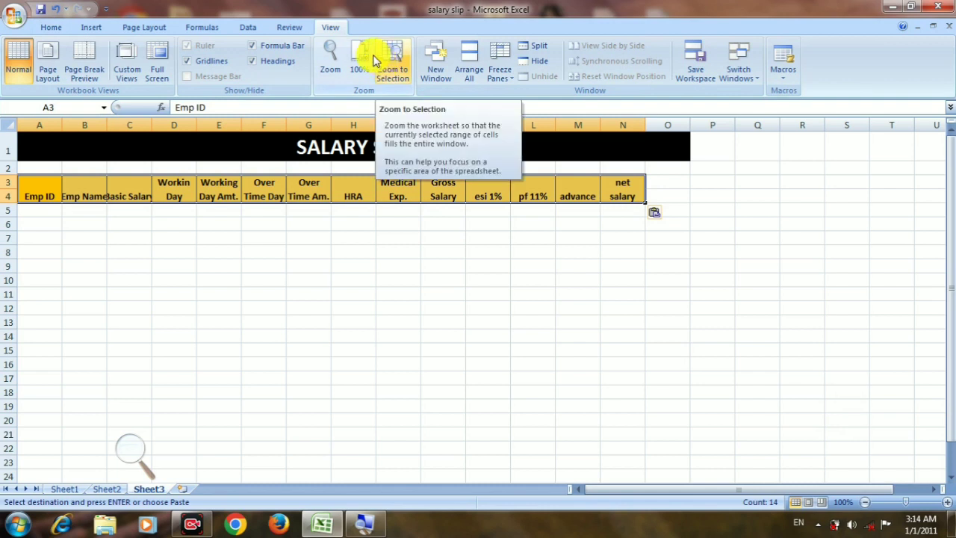
left_click(330, 53)
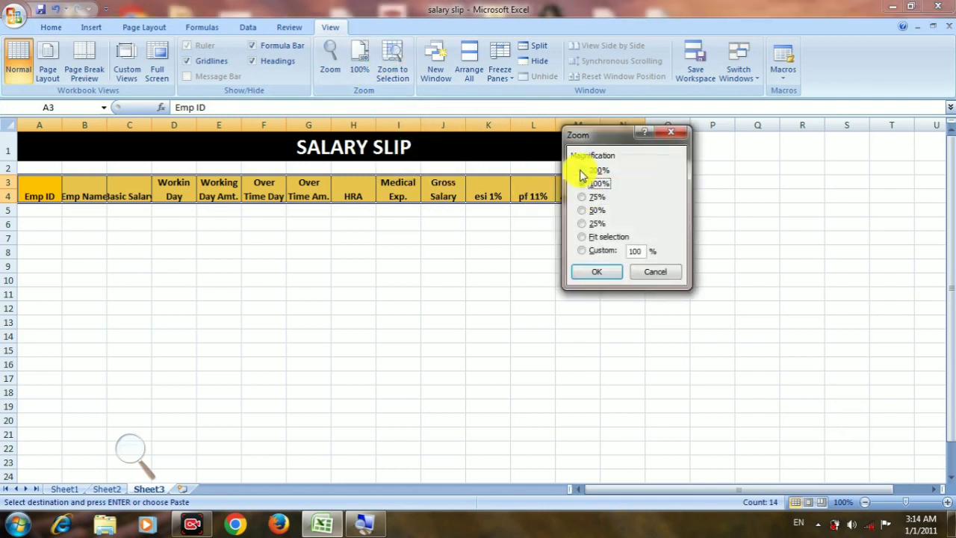
left_click(582, 170)
left_click(600, 275)
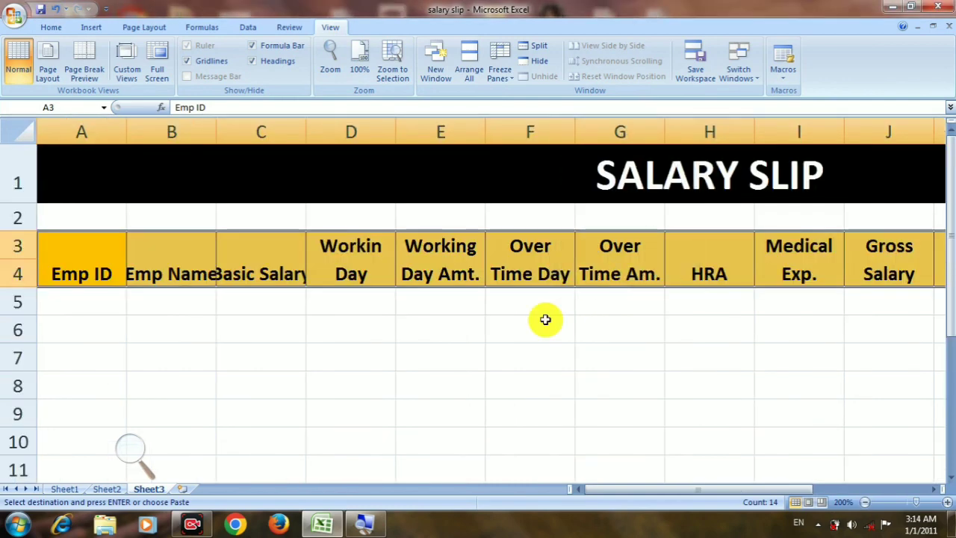
Autofit columns A to C so the Emp ID, Emp Name and Basic Salary headers fit.
mouse_move(591, 491)
left_mouse_down()
mouse_move(633, 493)
mouse_move(539, 503)
left_mouse_up()
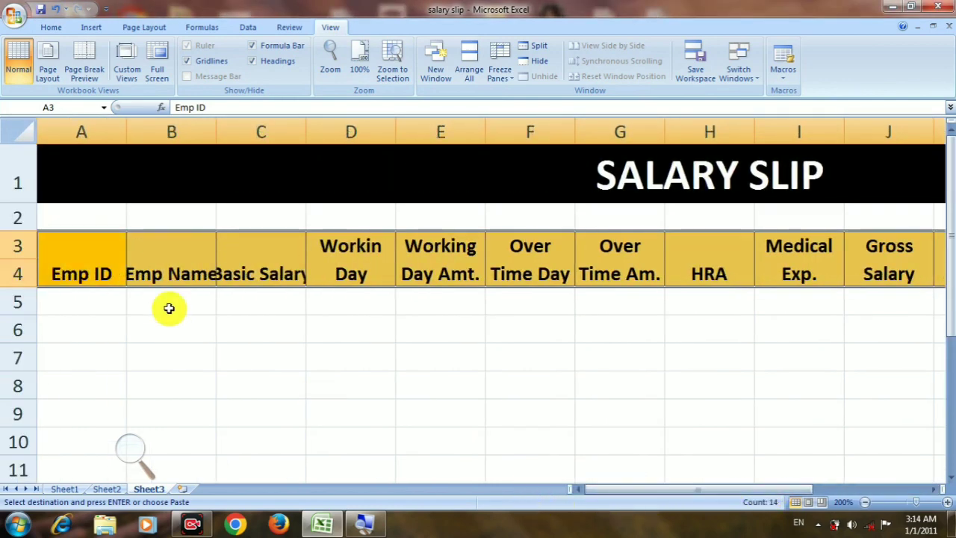
double_click(124, 139)
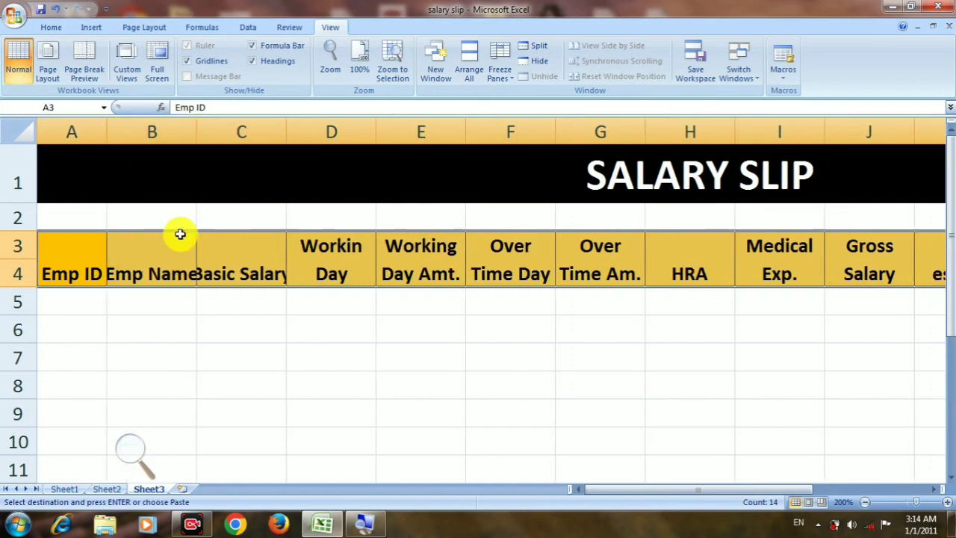
double_click(198, 139)
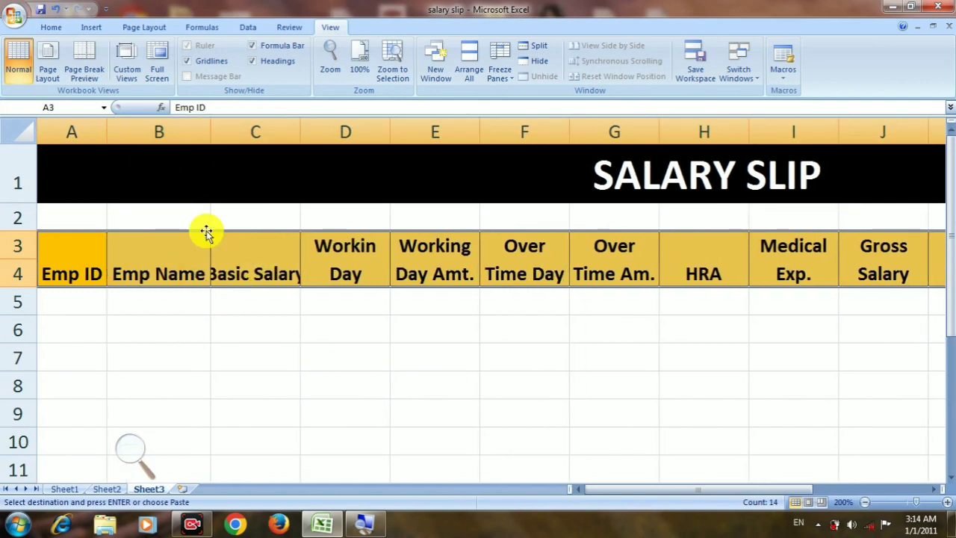
double_click(300, 125)
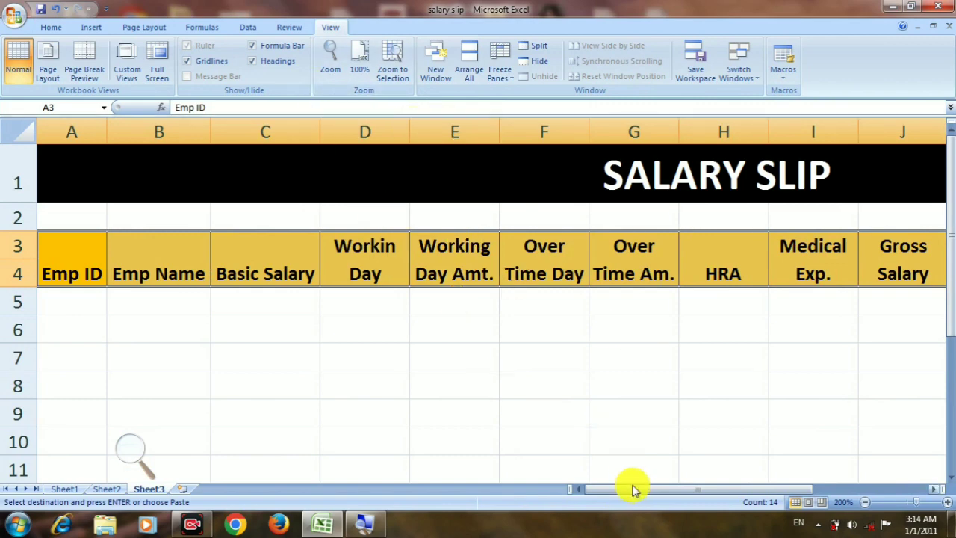
mouse_move(632, 489)
left_mouse_down()
mouse_move(811, 493)
mouse_move(587, 491)
left_mouse_up()
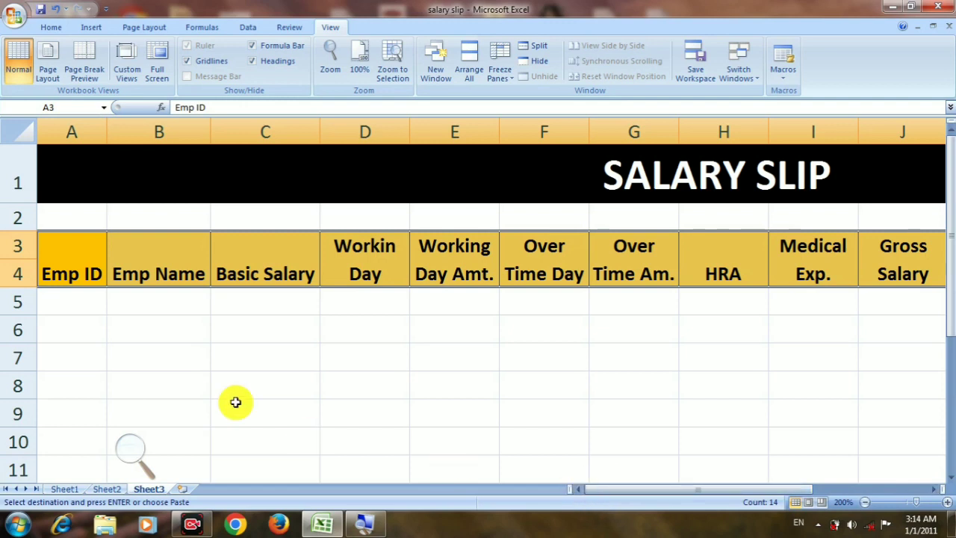
Fill Emp IDs 1001 to 1006 into A5:A10 and enter the first employee's name in B5.
left_click(64, 301)
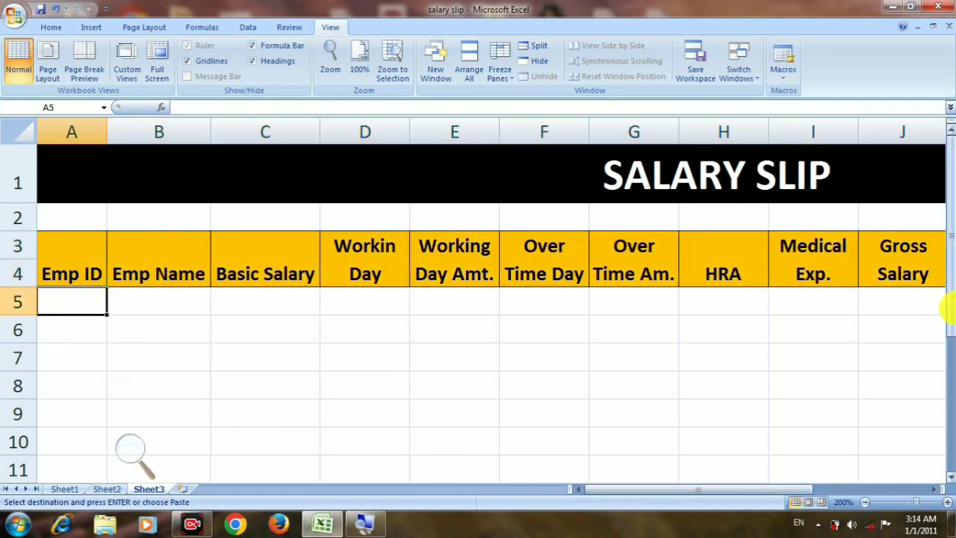
type("1001")
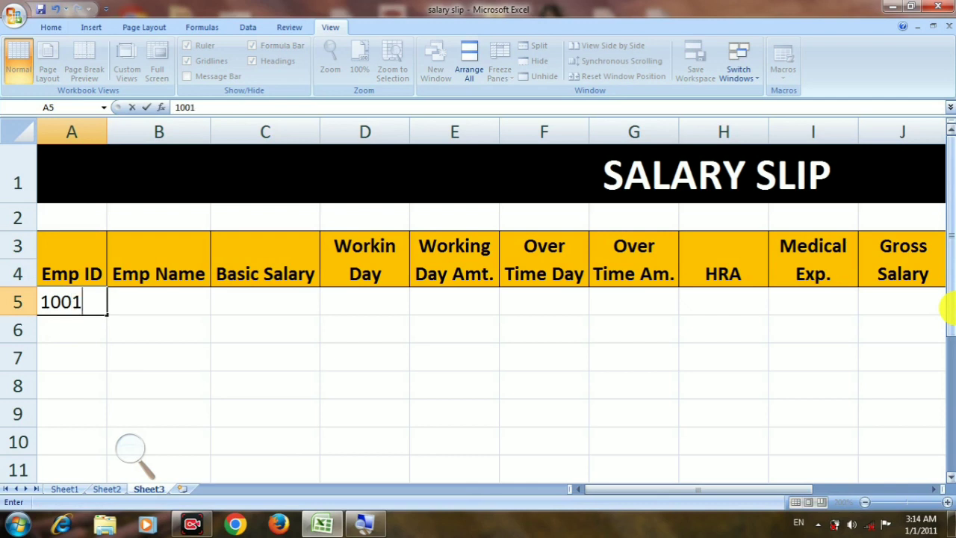
key("Return")
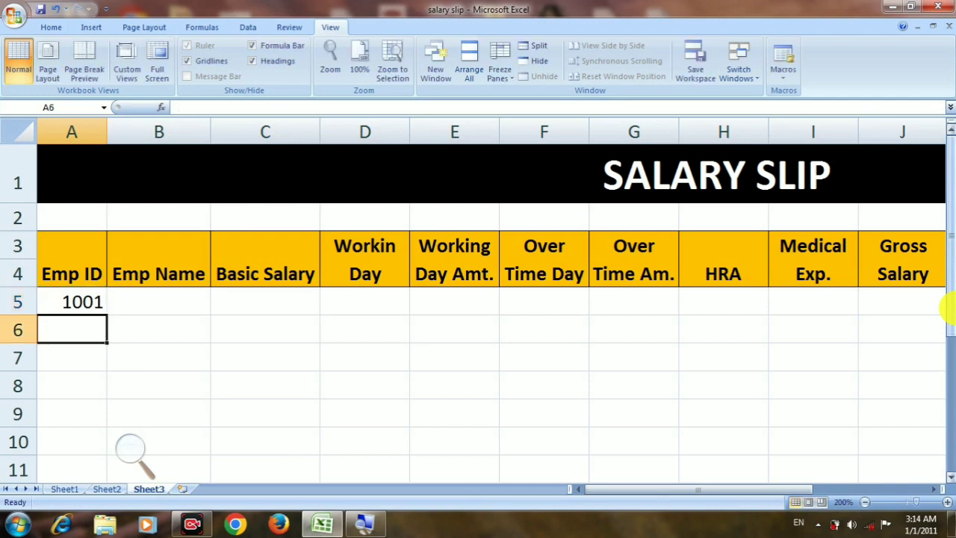
type("1002")
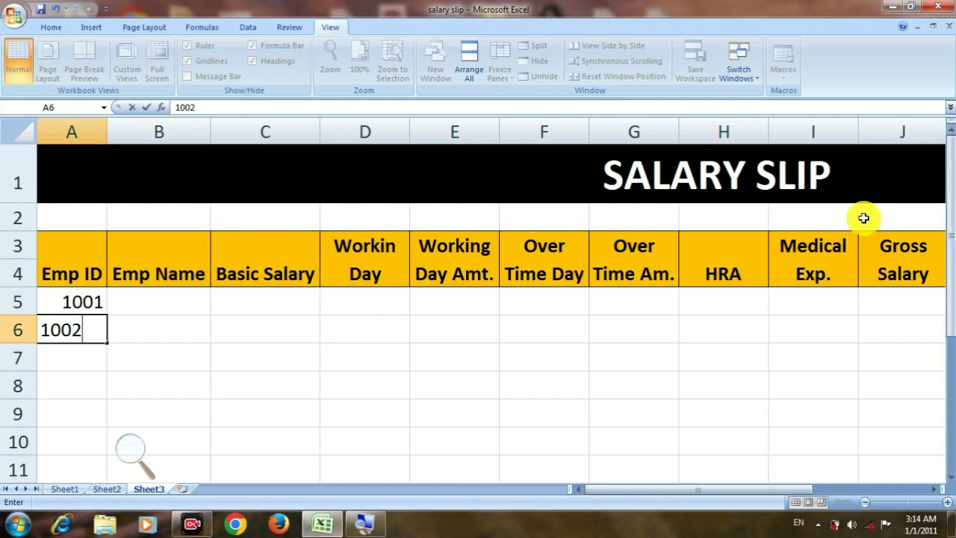
left_click_drag(92, 303, 113, 467)
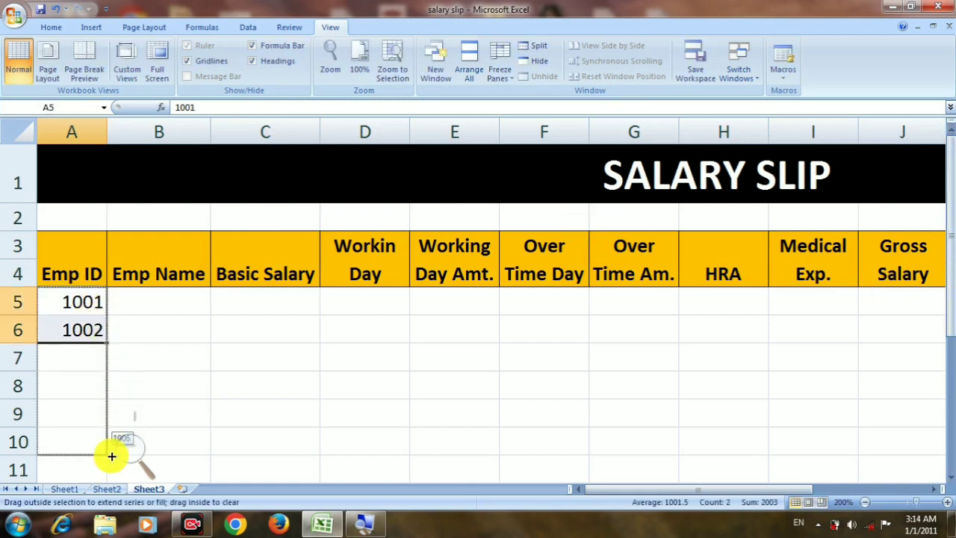
left_click(138, 298)
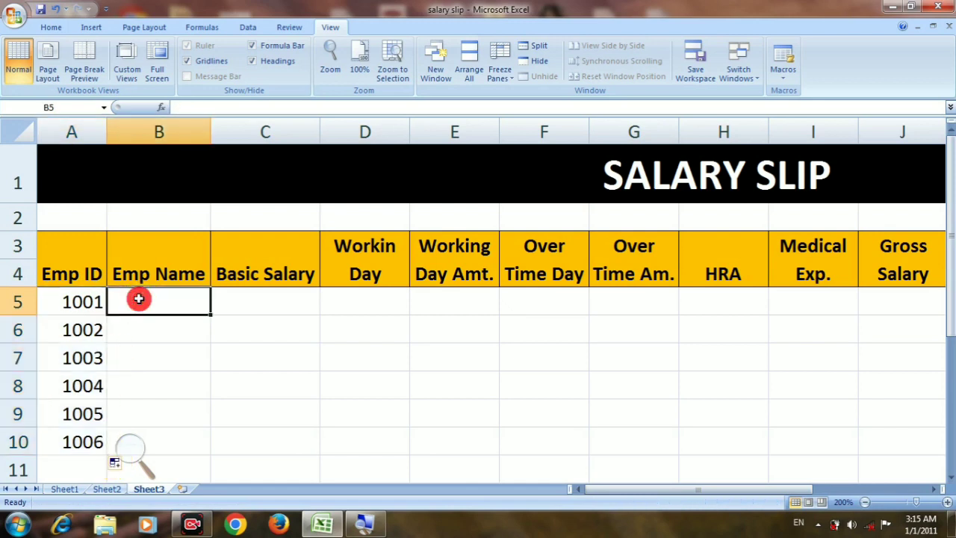
type("AJAY KUMAR")
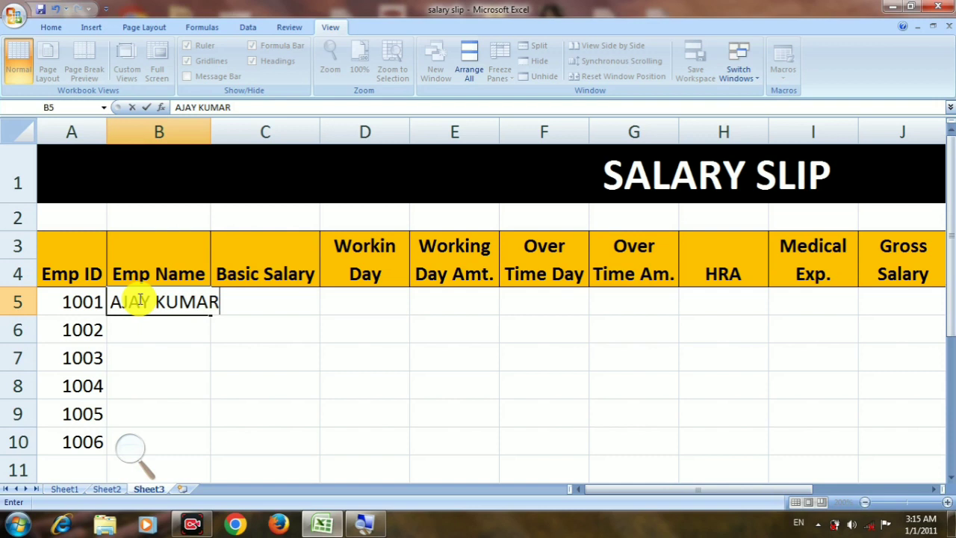
key("Tab")
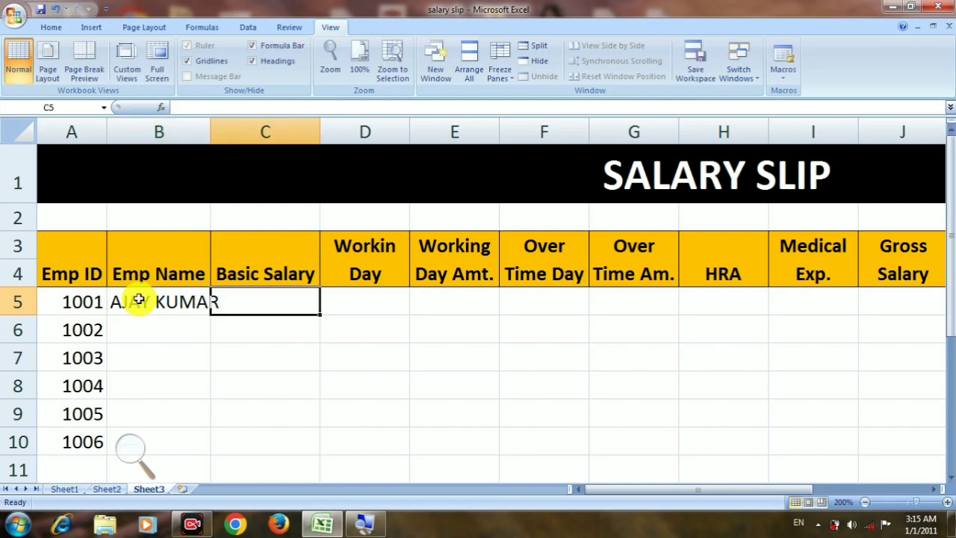
Widen the Emp Name column and enter a basic salary of 15000 in C5.
left_click_drag(210, 130, 227, 131)
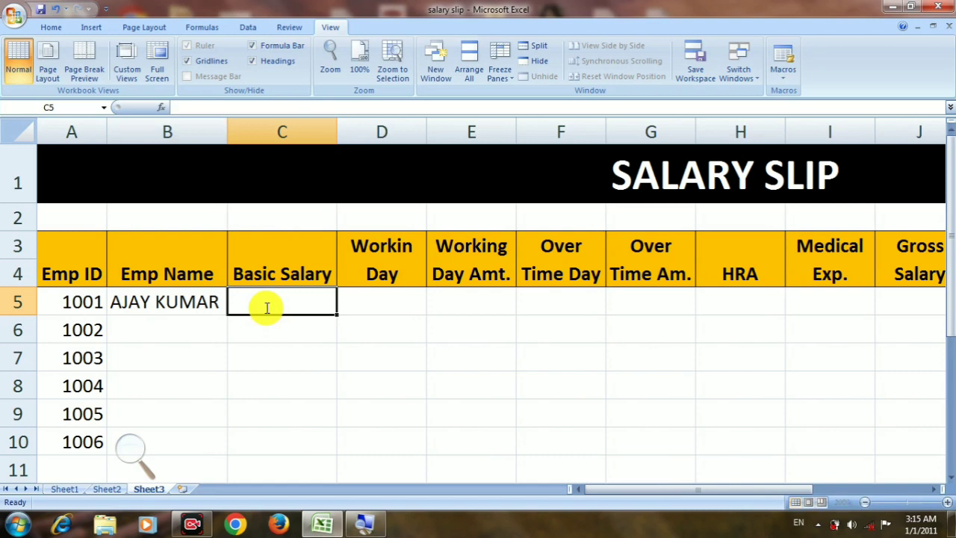
type("15000")
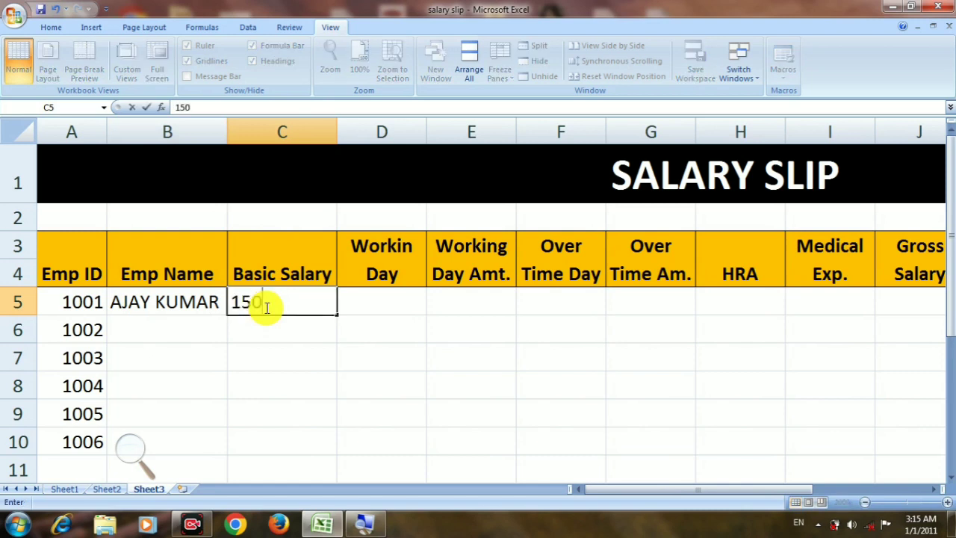
left_click(402, 309)
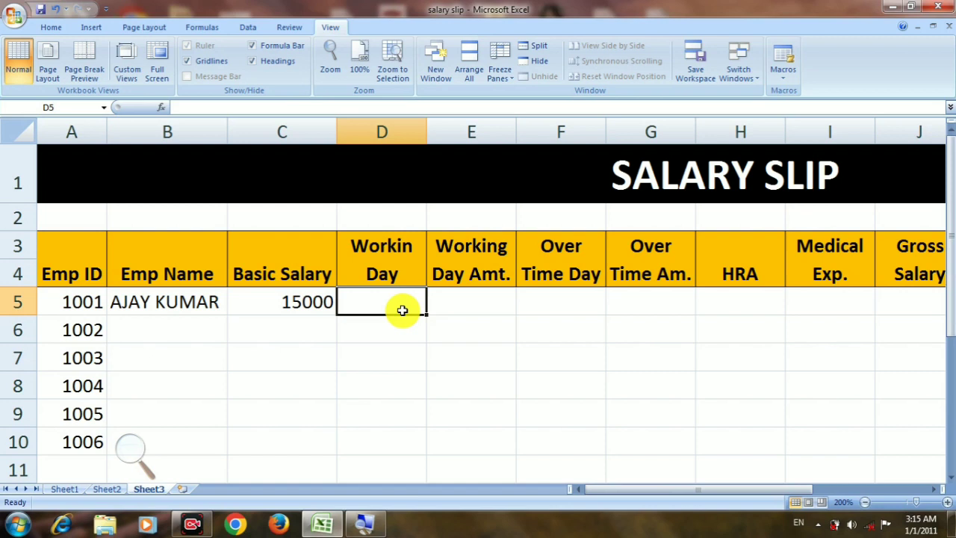
Correct the D3 header from 'Workin Day' to 'Working Day'.
double_click(411, 239)
type("G")
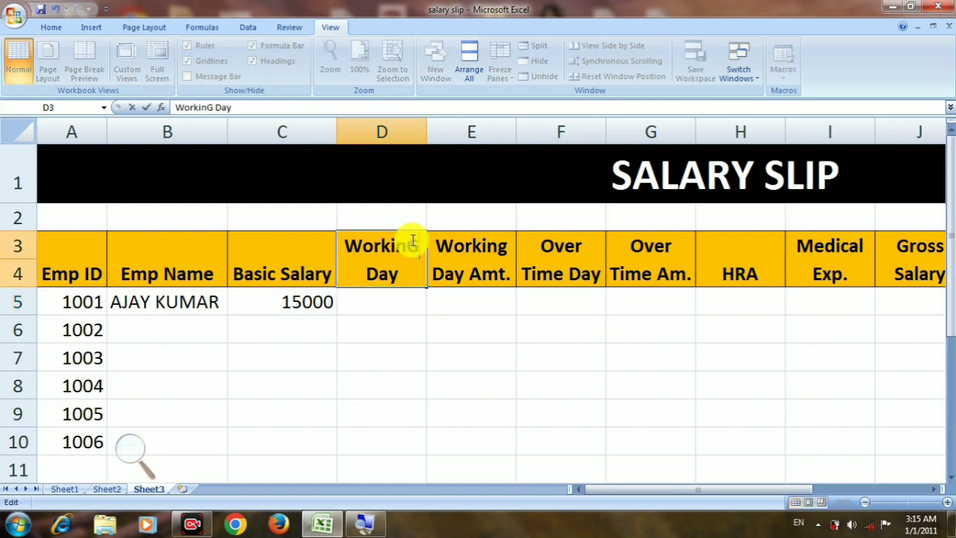
key("BackSpace")
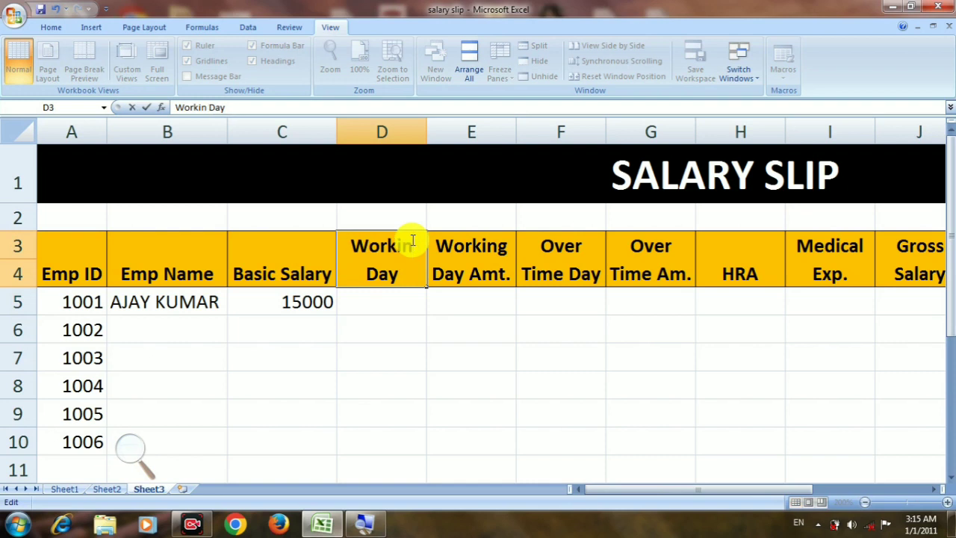
type("g")
left_click(395, 298)
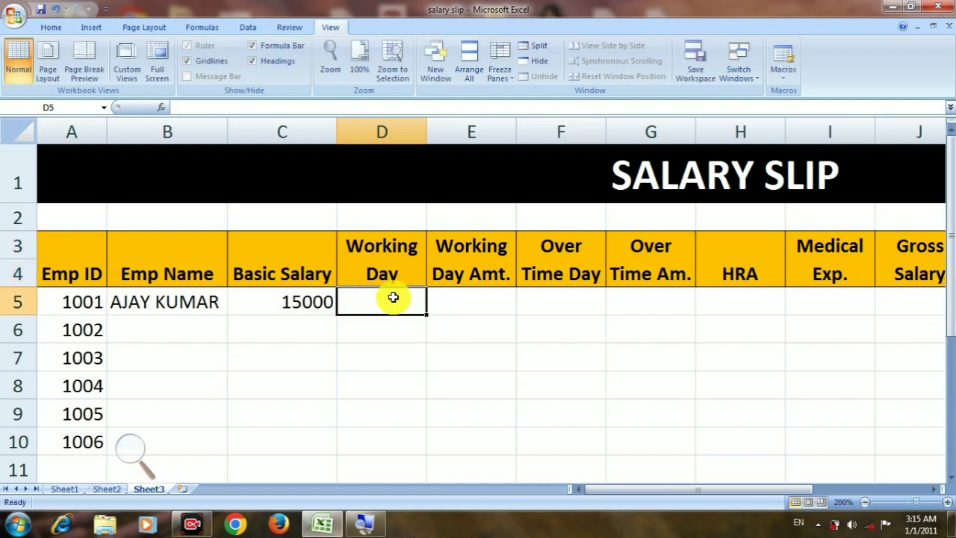
Enter 25 working days in D5 and =C5*D5/31 in E5, giving 12096.8.
type("25")
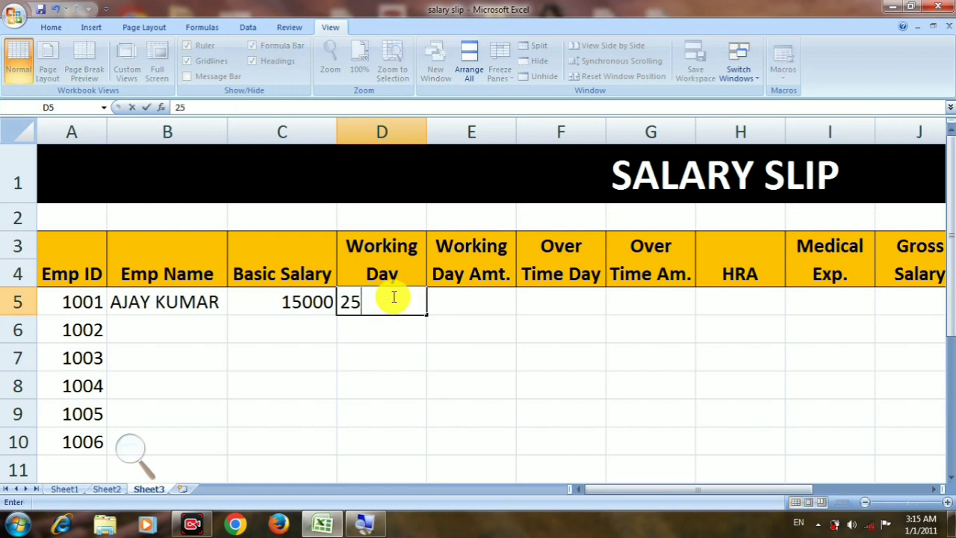
key("Tab")
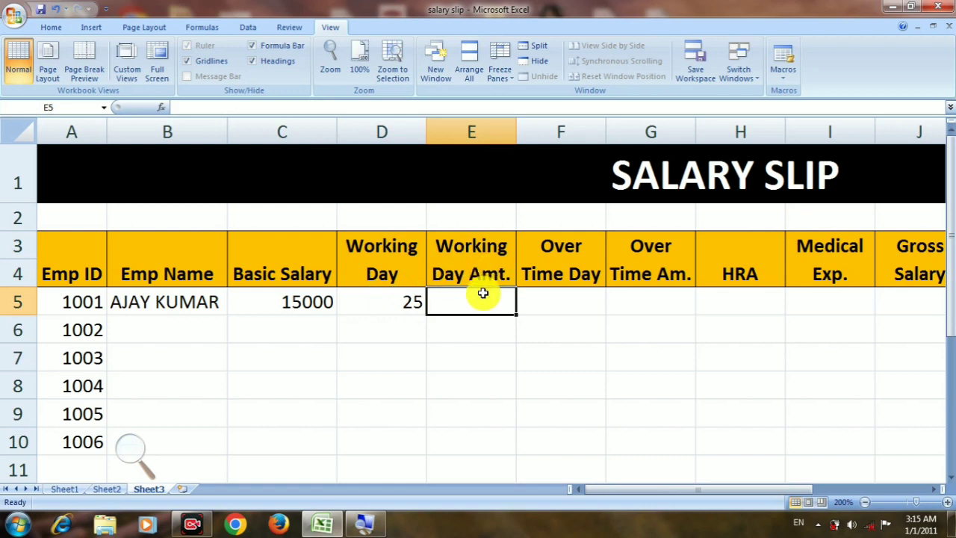
type("=")
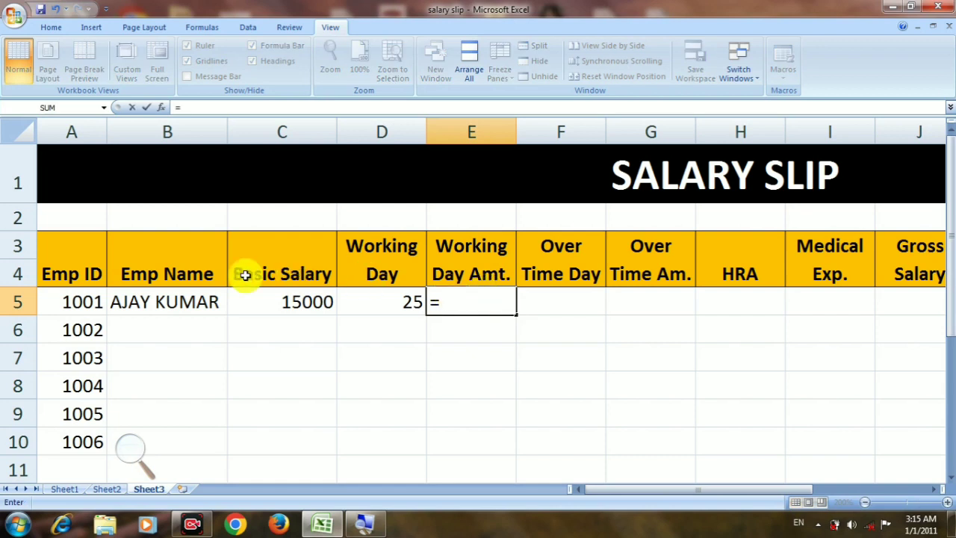
left_click(279, 302)
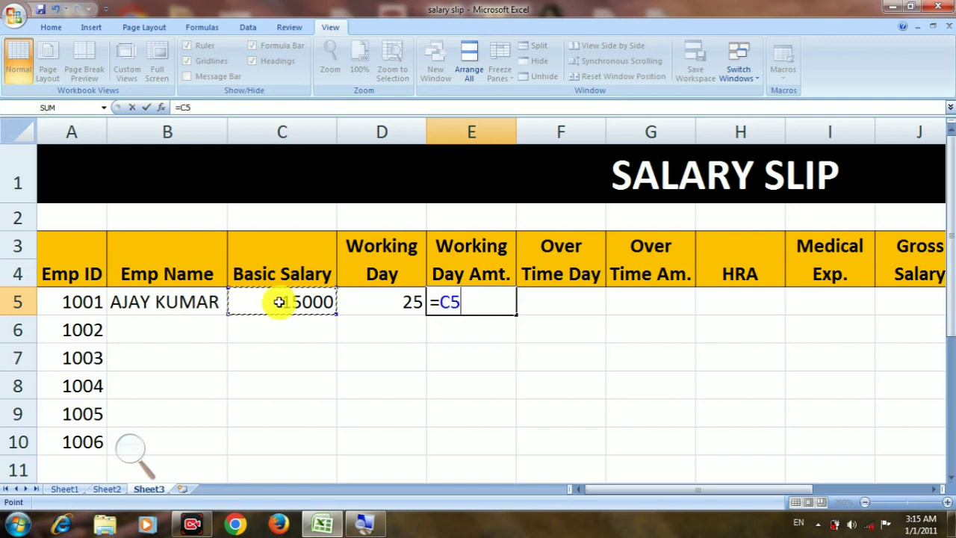
type("*")
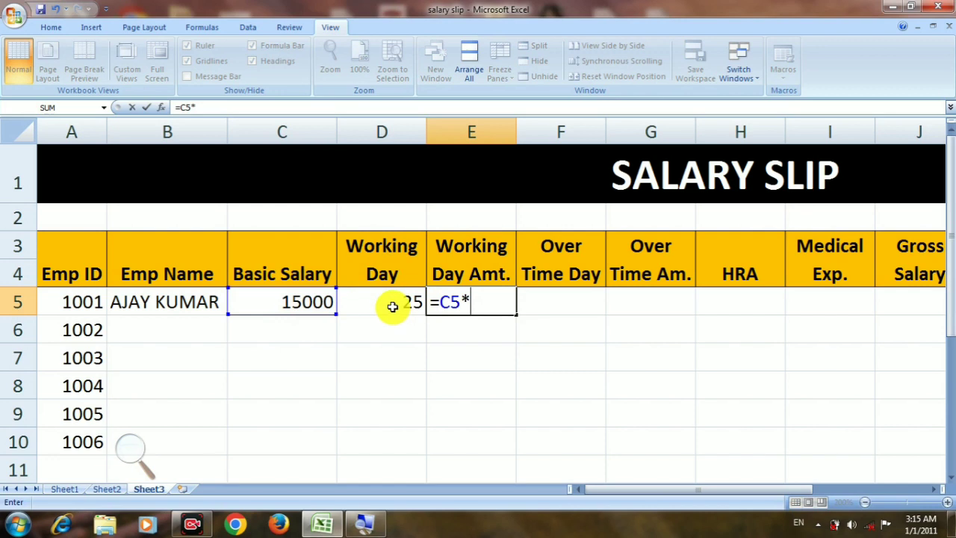
left_click(392, 307)
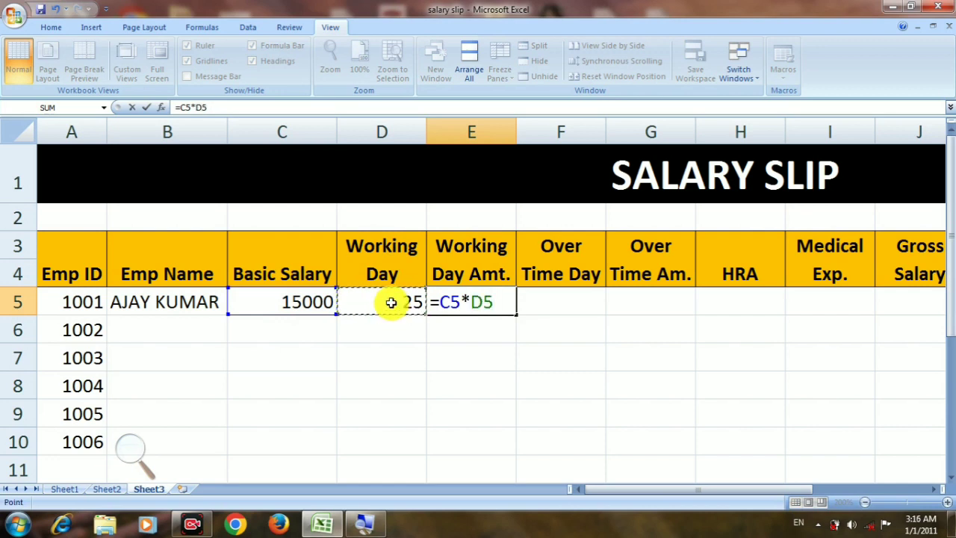
type("/3")
type("1")
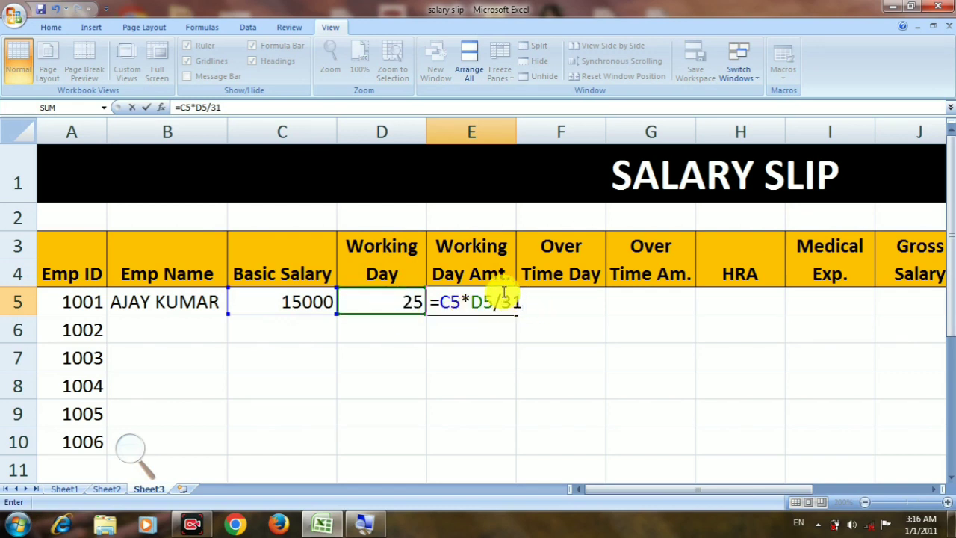
key("Return")
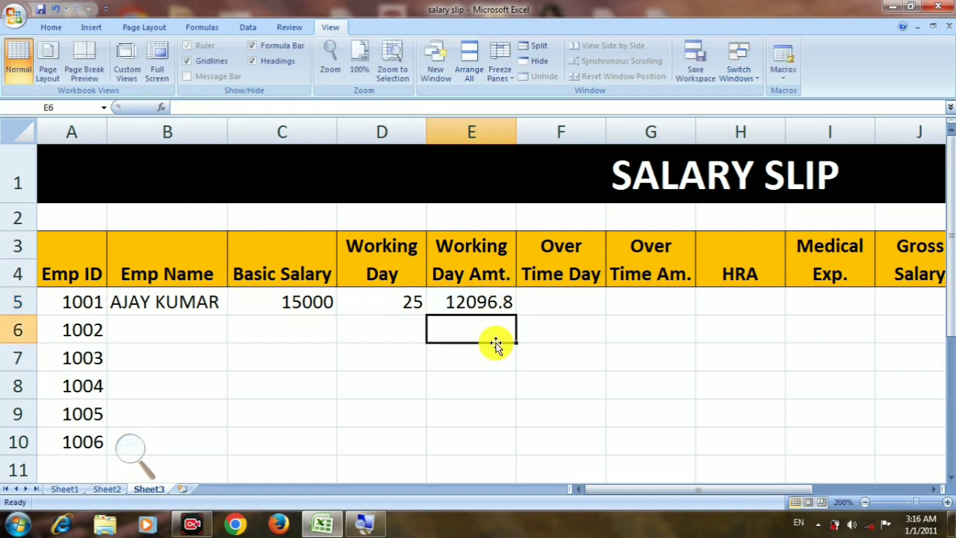
left_click(496, 299)
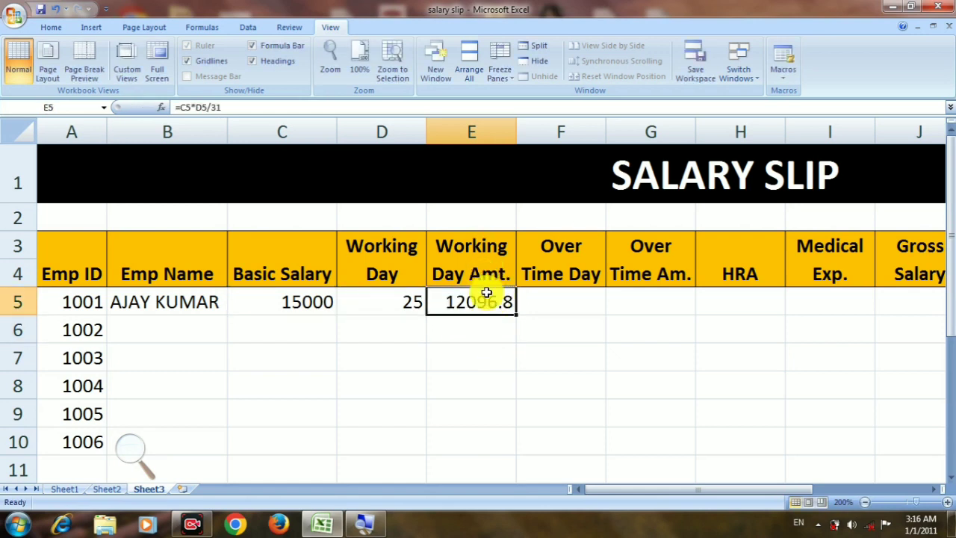
left_click(396, 302)
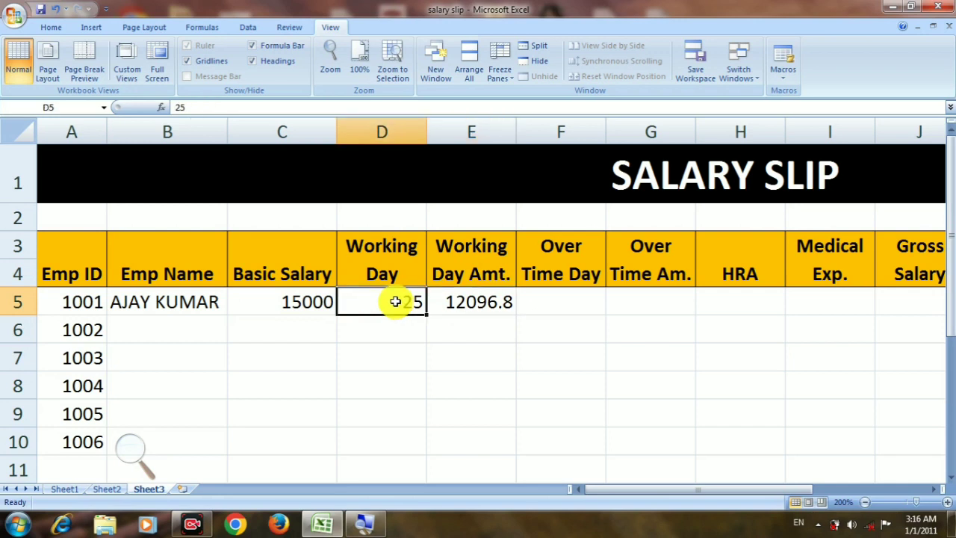
left_click(572, 299)
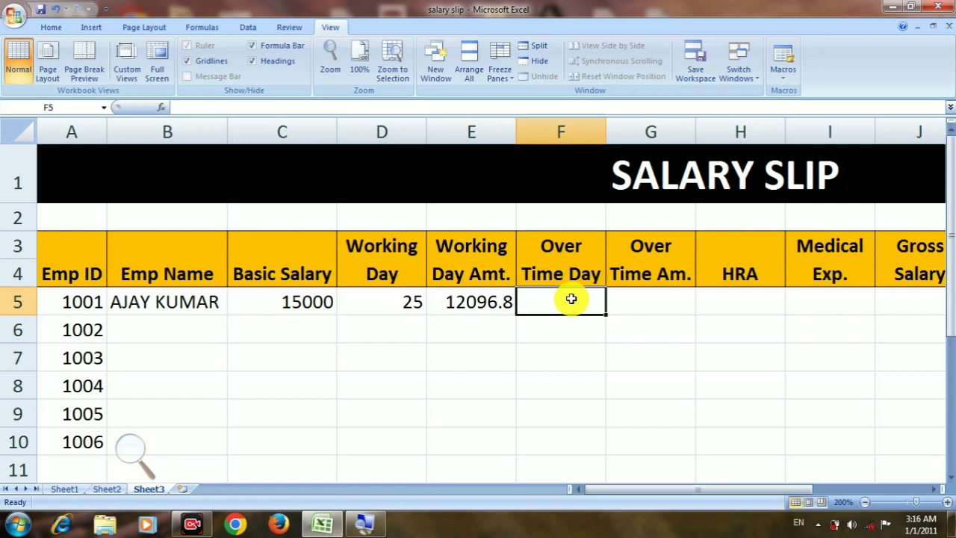
Enter 2 overtime days in F5 and =C5*F5/31 in G5, giving 967.742.
type("3")
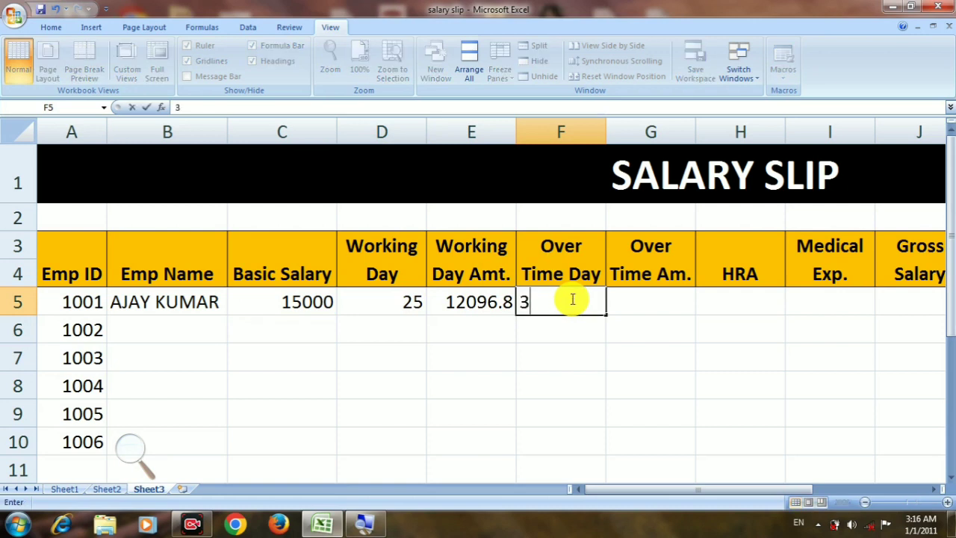
key("BackSpace")
type("2")
left_click(646, 298)
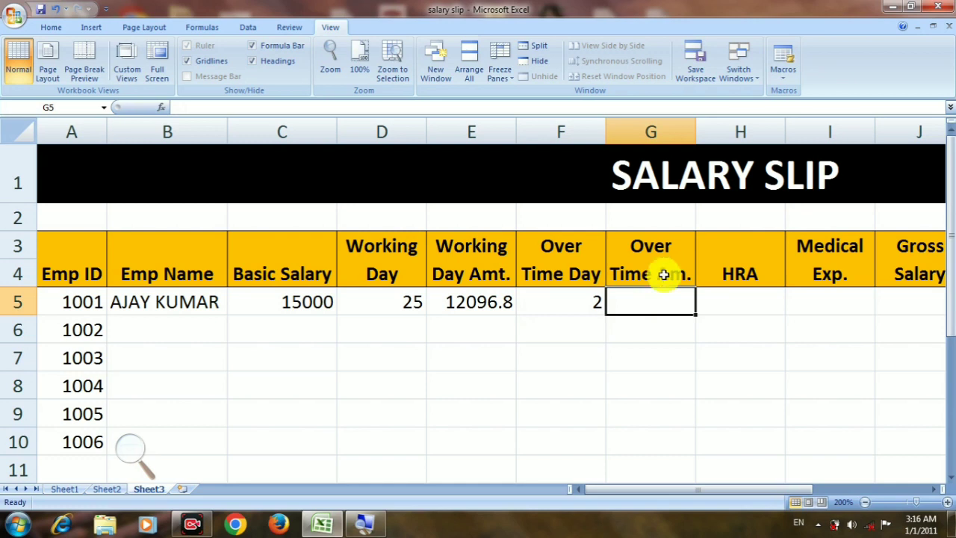
type("=")
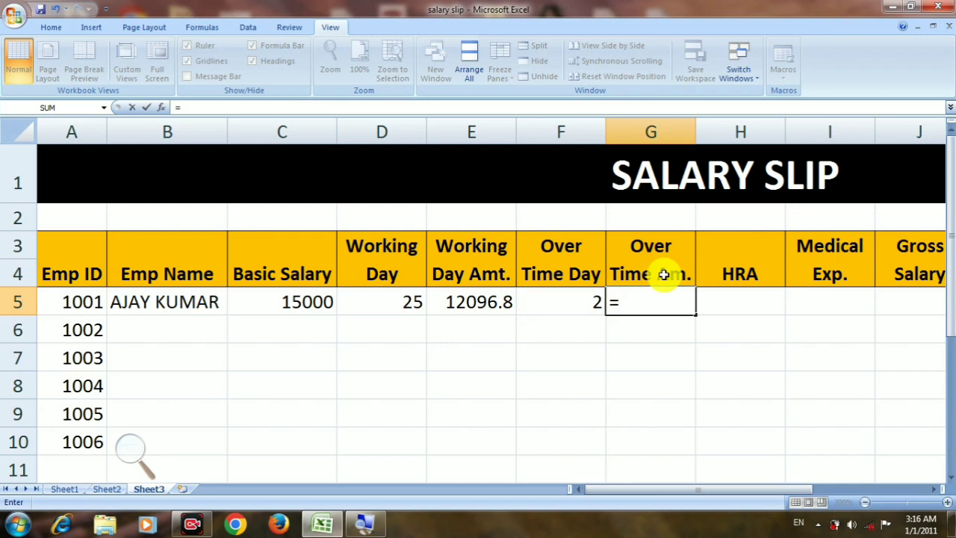
left_click(280, 301)
type("*")
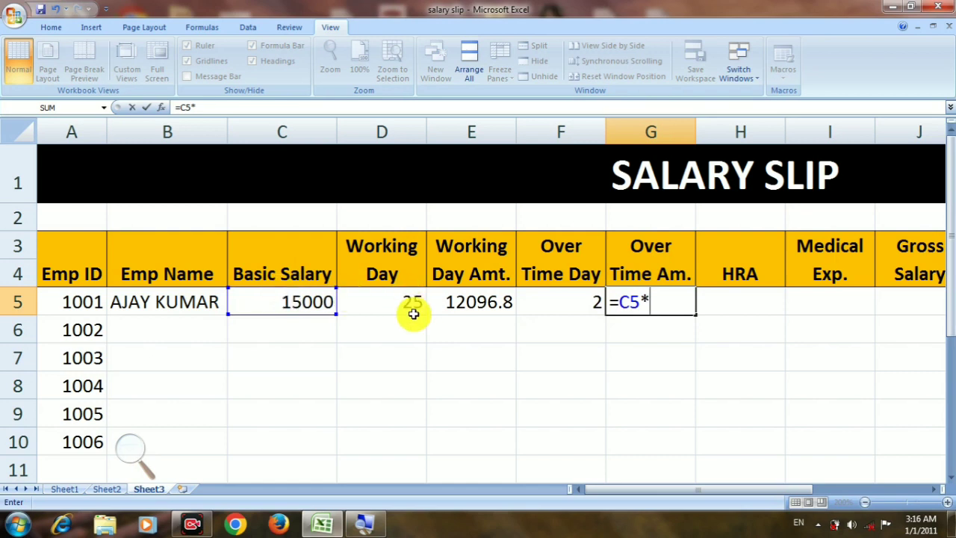
left_click(553, 303)
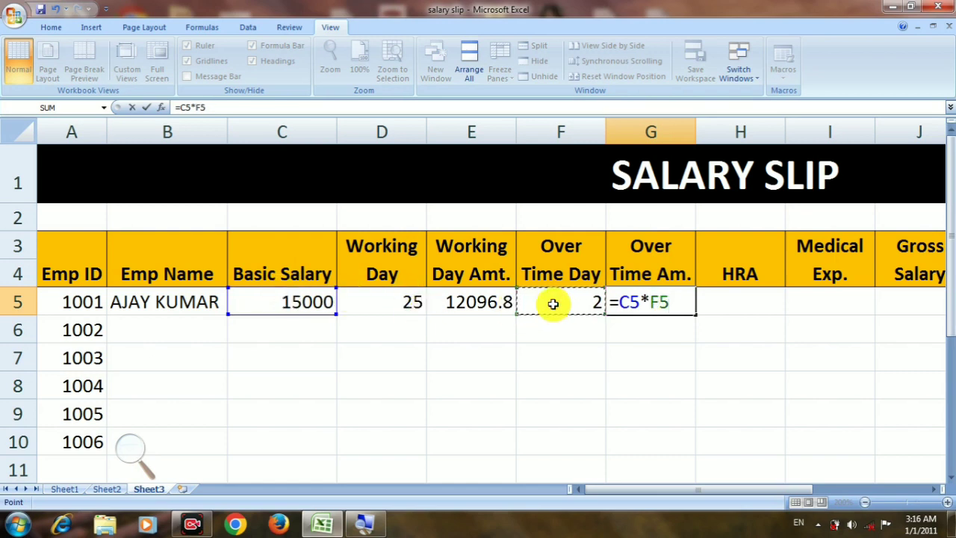
type("/")
type("31")
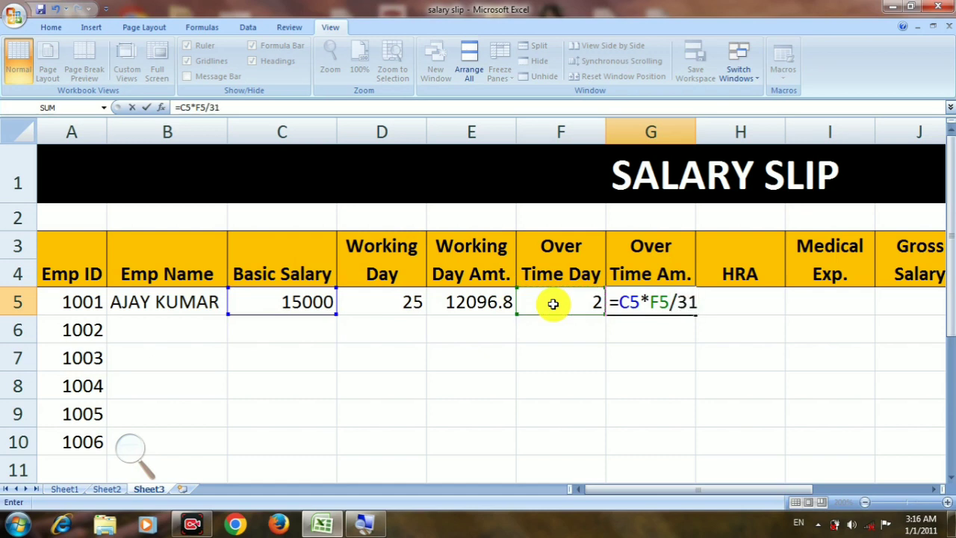
key("Return")
left_click(679, 303)
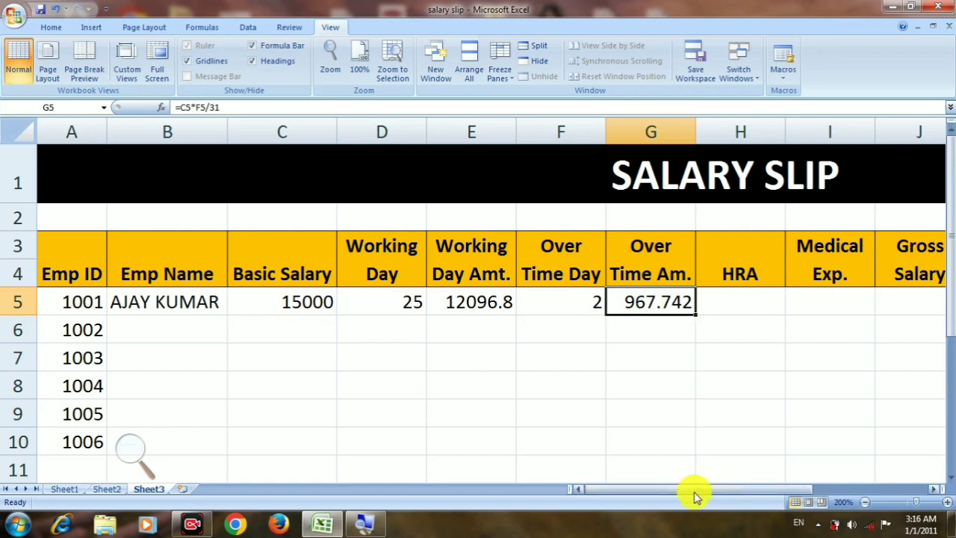
Enter =IF(C5>=15000,1000,500) in H5, giving employee 1001 an HRA of 1000.
left_click_drag(695, 492, 732, 499)
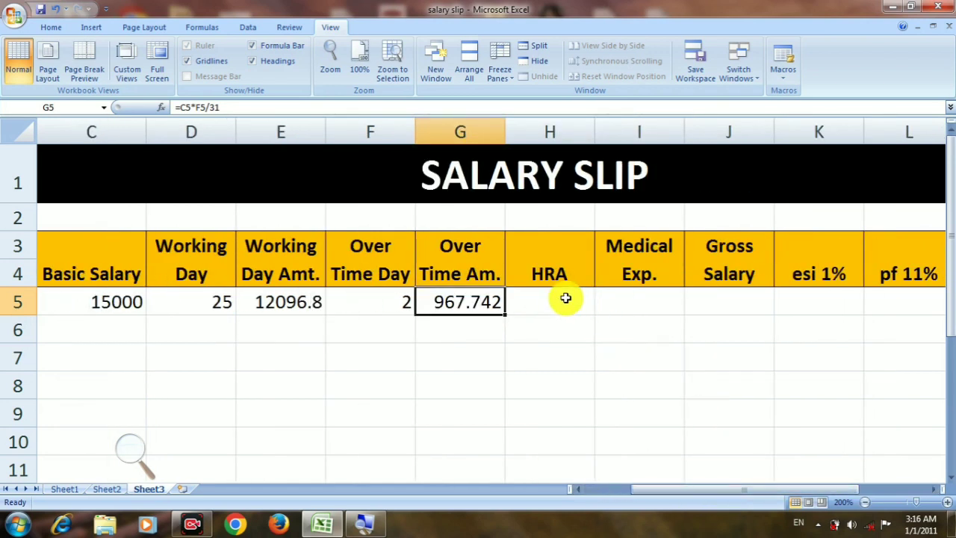
left_click(564, 298)
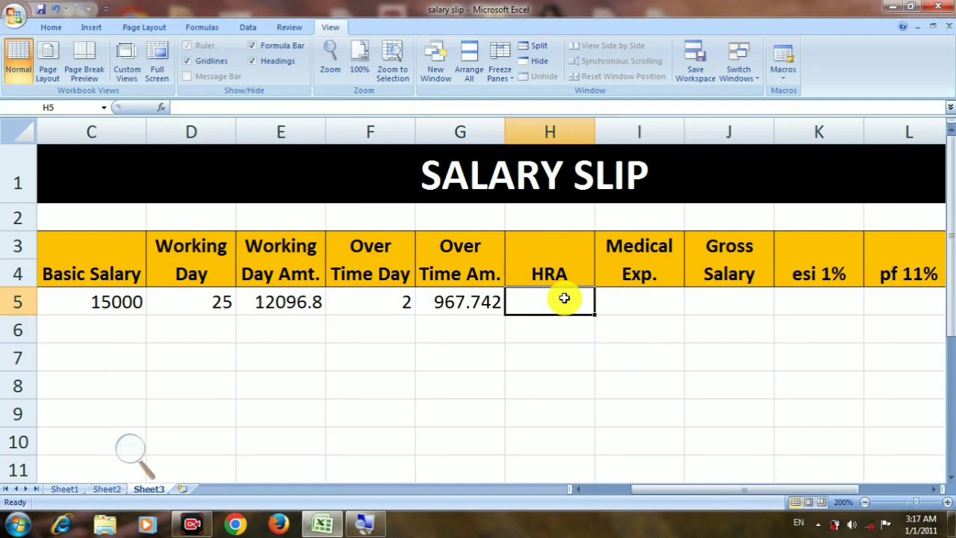
type("=i")
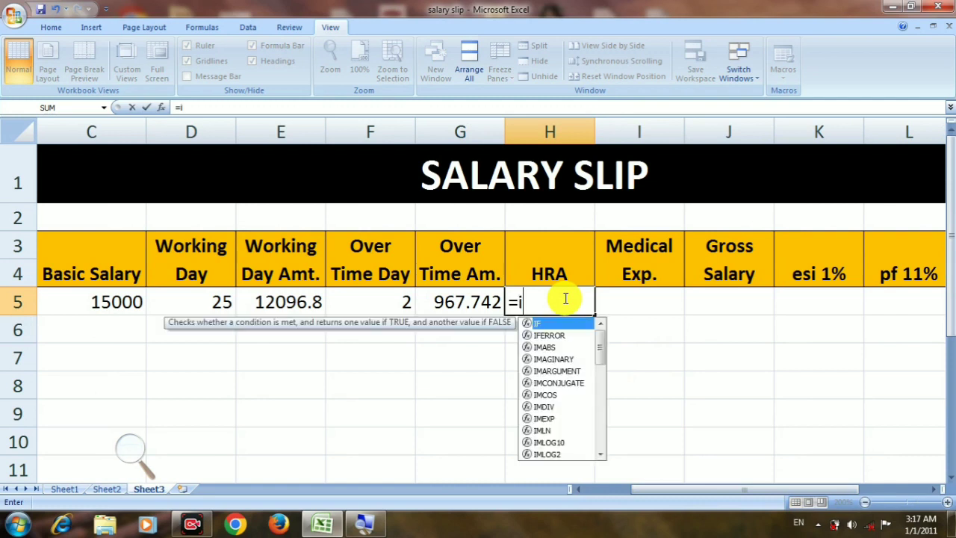
type("f")
key("Tab")
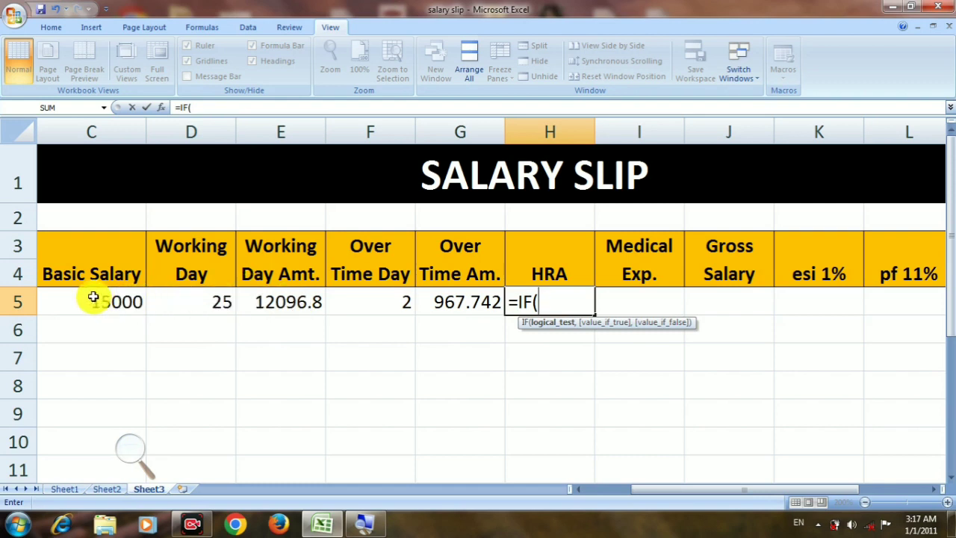
left_click(94, 300)
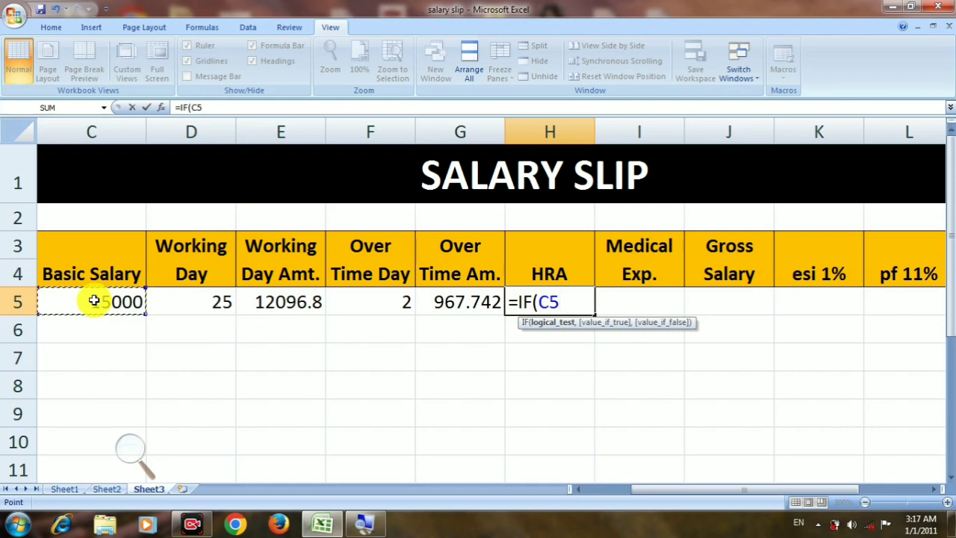
type(">=")
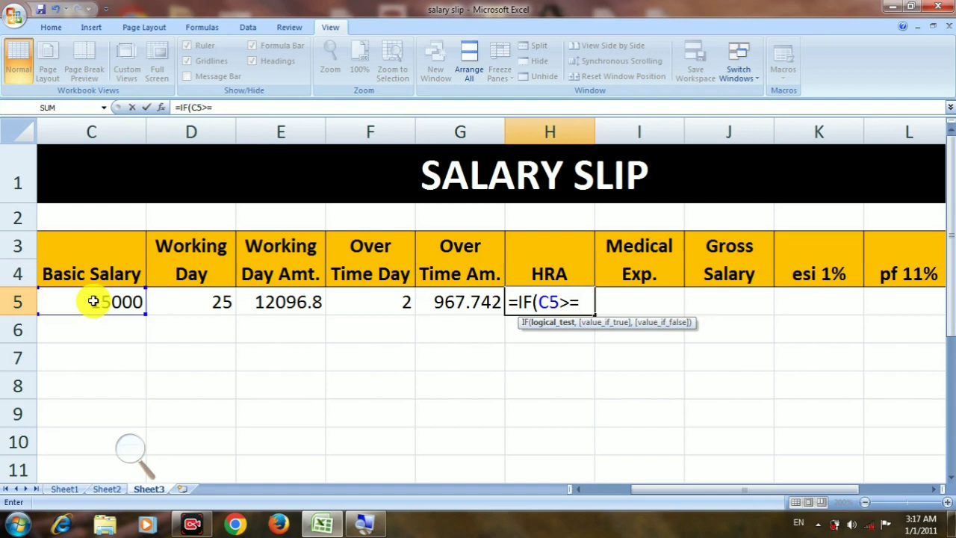
type("15")
type("000")
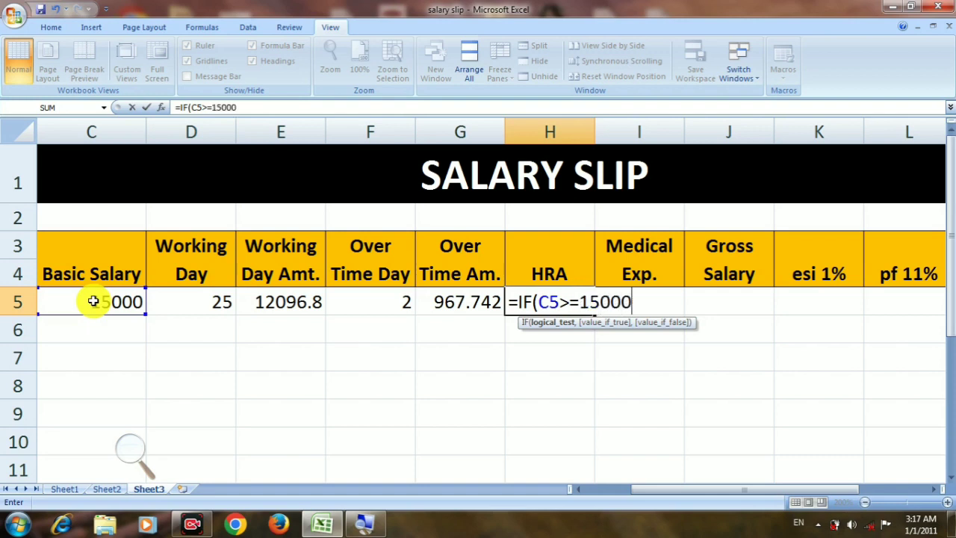
type(",")
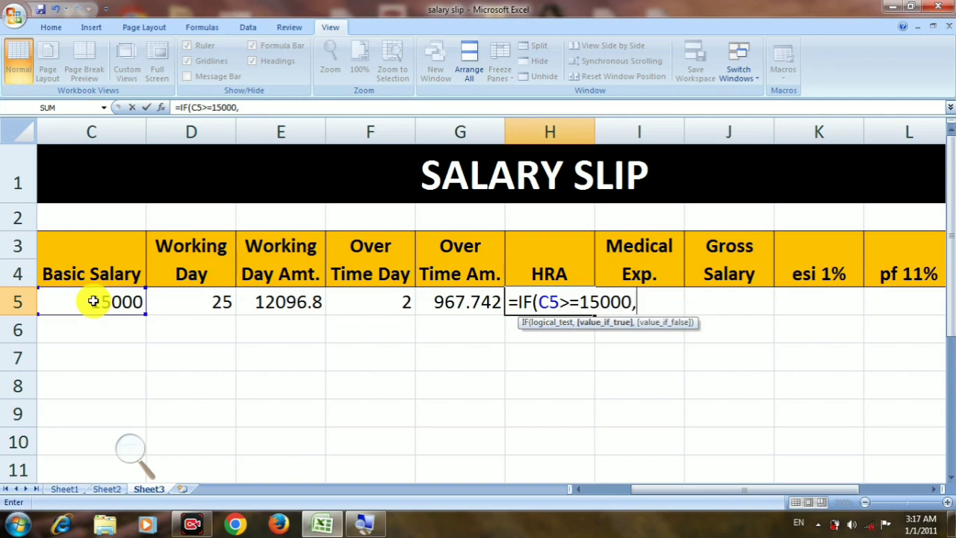
type("10")
type("00,")
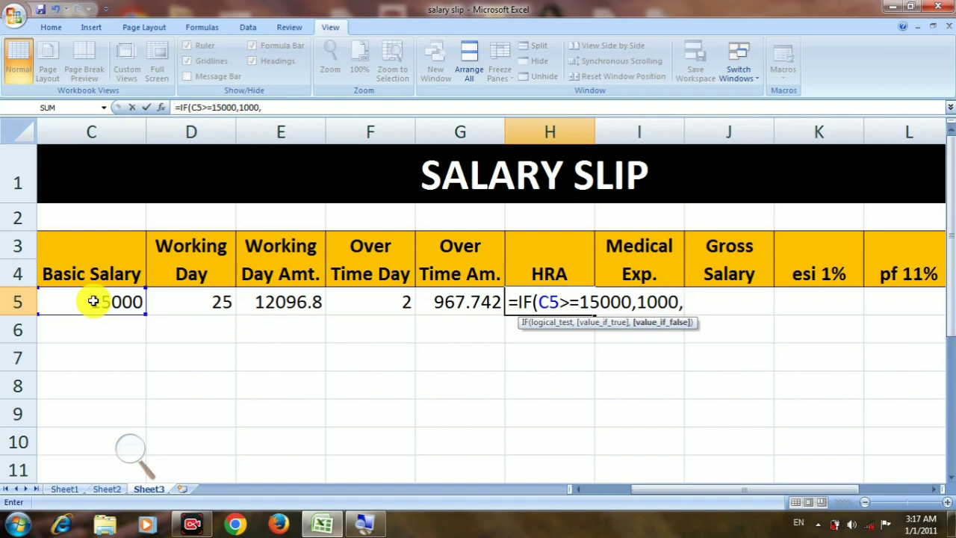
type("500")
type(")")
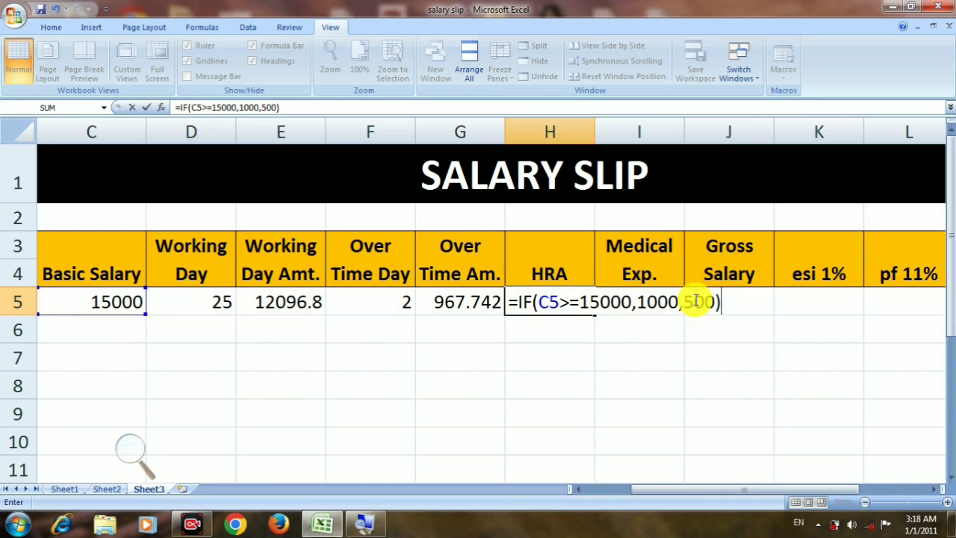
key("Return")
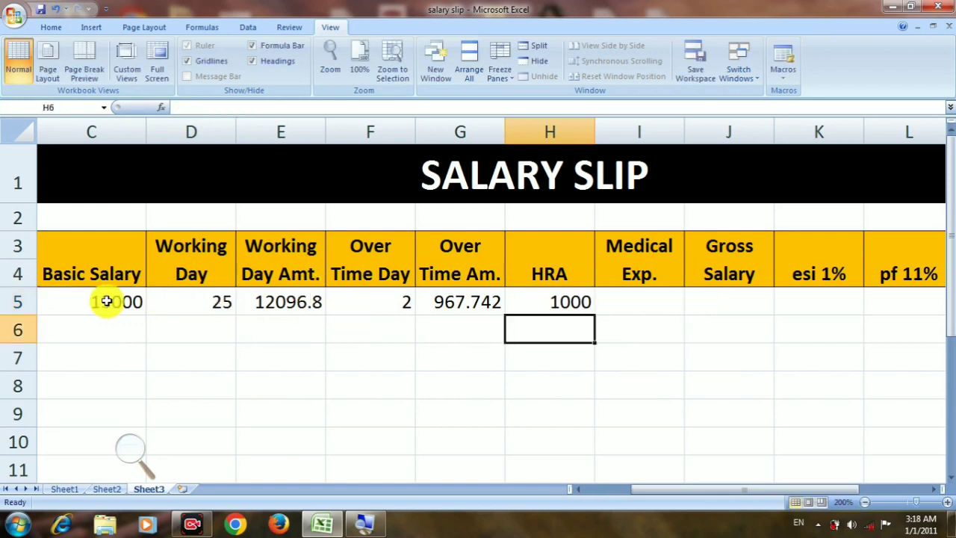
left_click(106, 301)
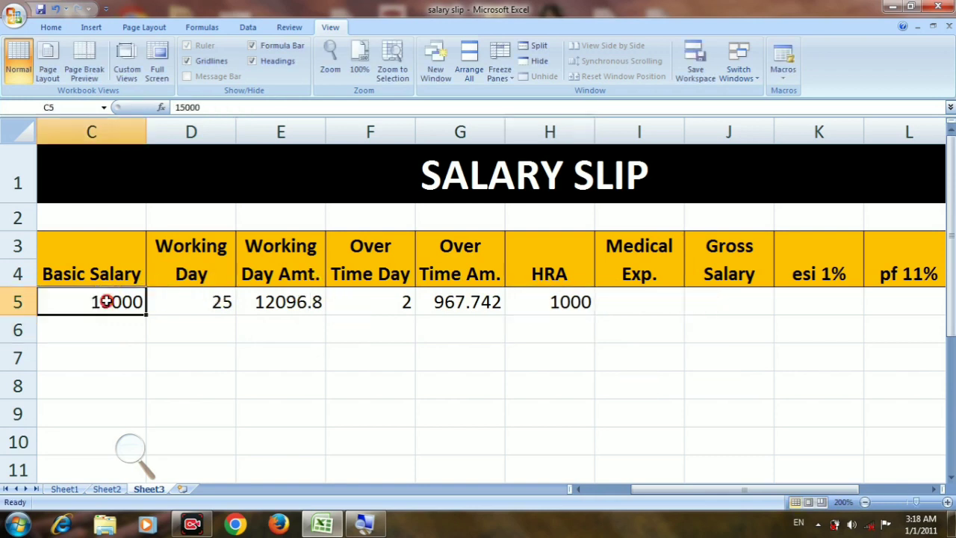
left_click(561, 291)
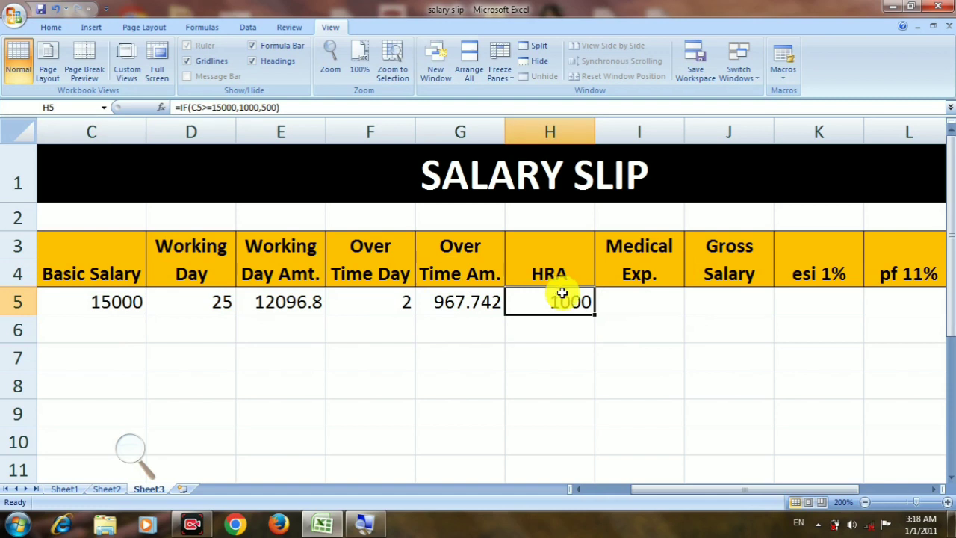
left_click(623, 295)
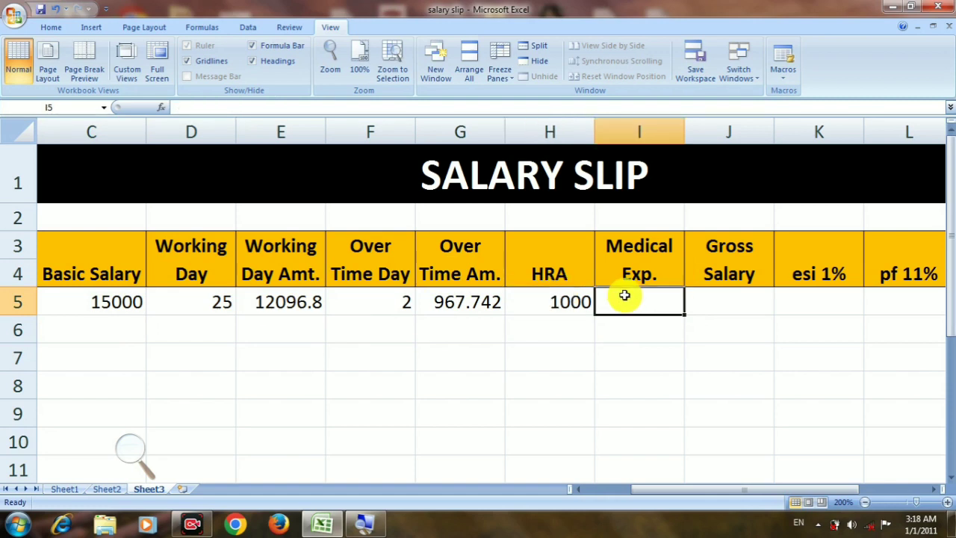
Enter =IF(C5>=15000,1000,500) in I5 for a Medical Exp. of 1000.
type("=")
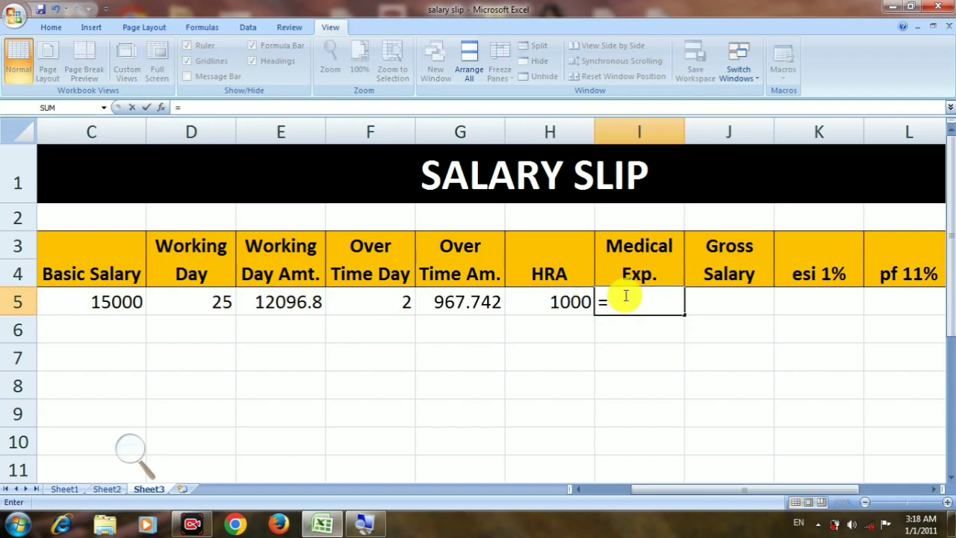
type("if")
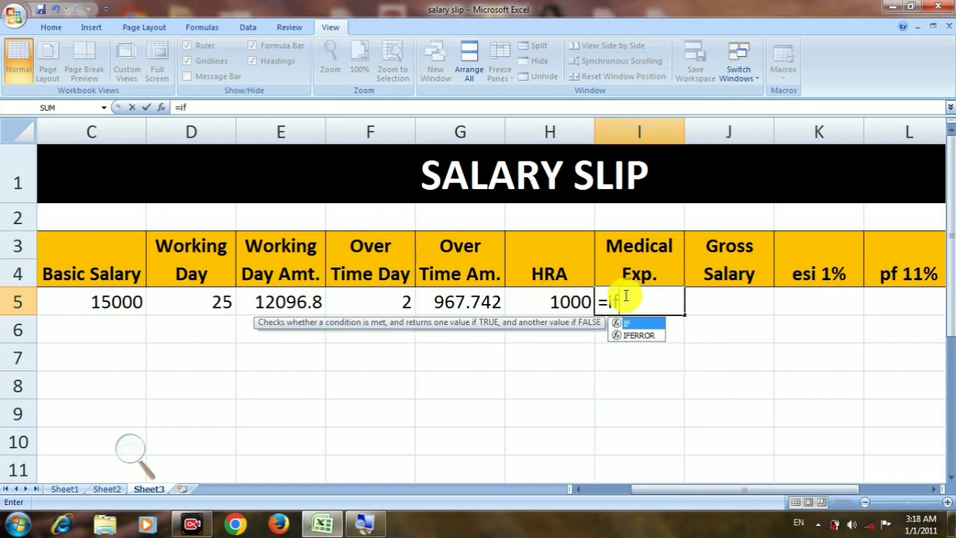
key("Tab")
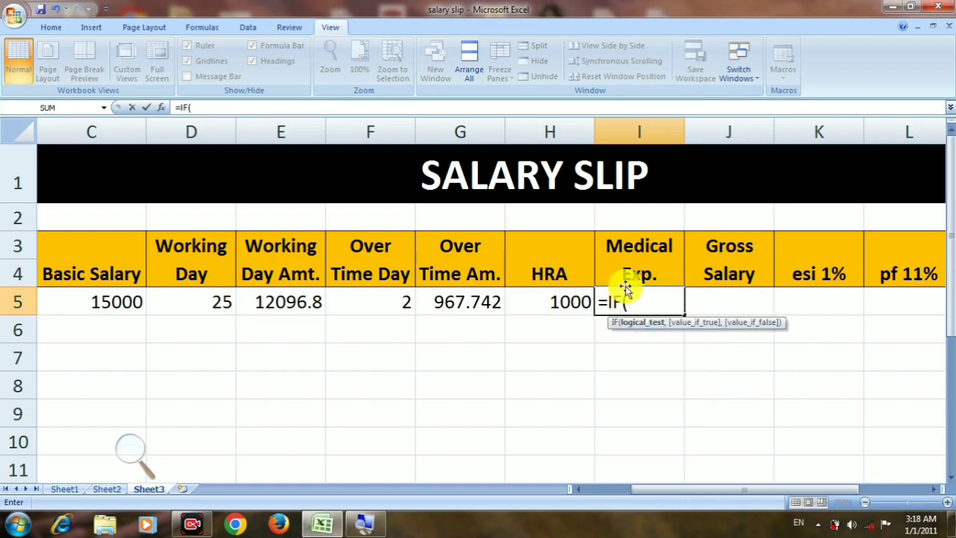
left_click(112, 299)
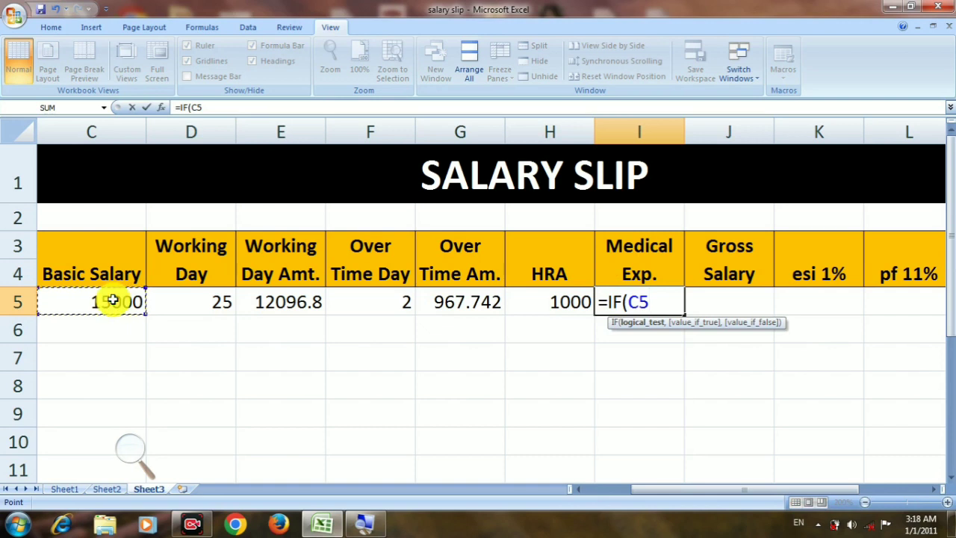
type(">=")
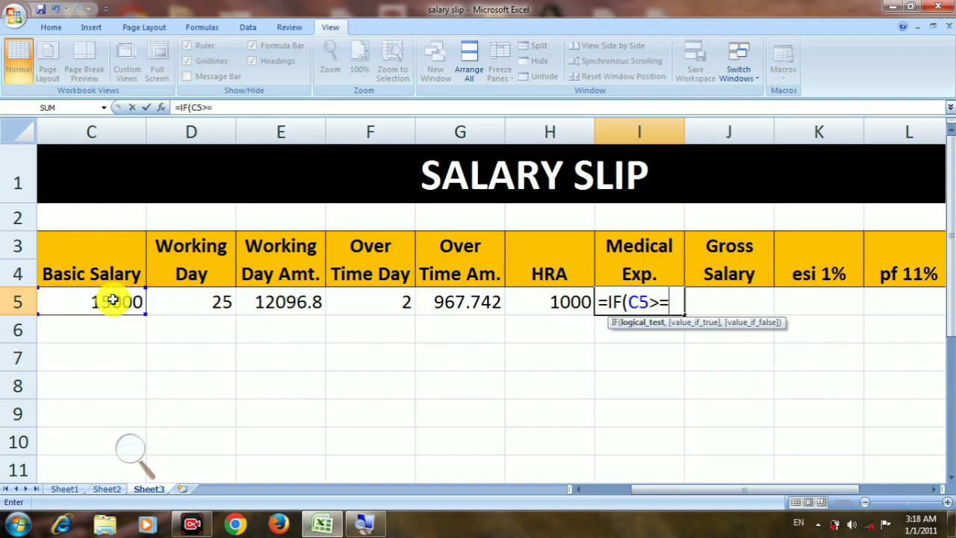
type("150")
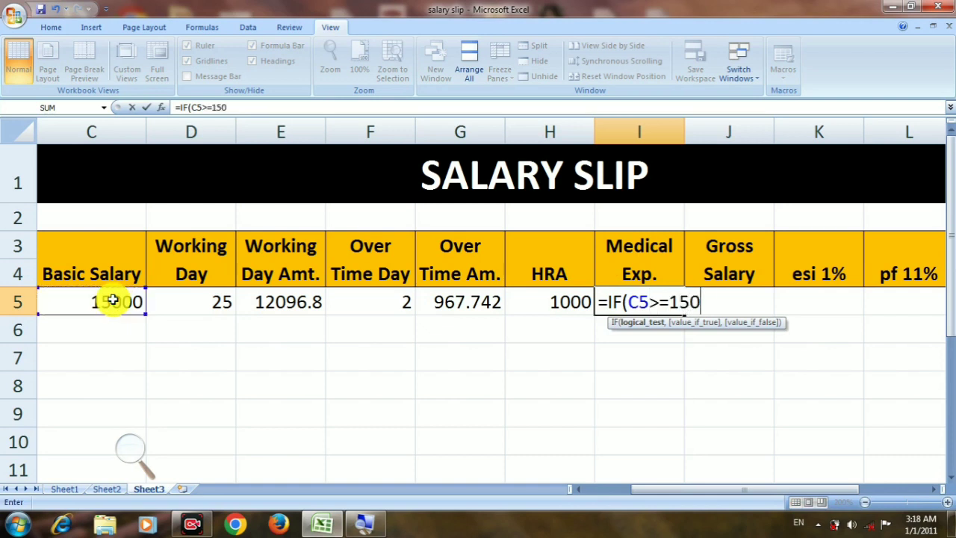
type("00,")
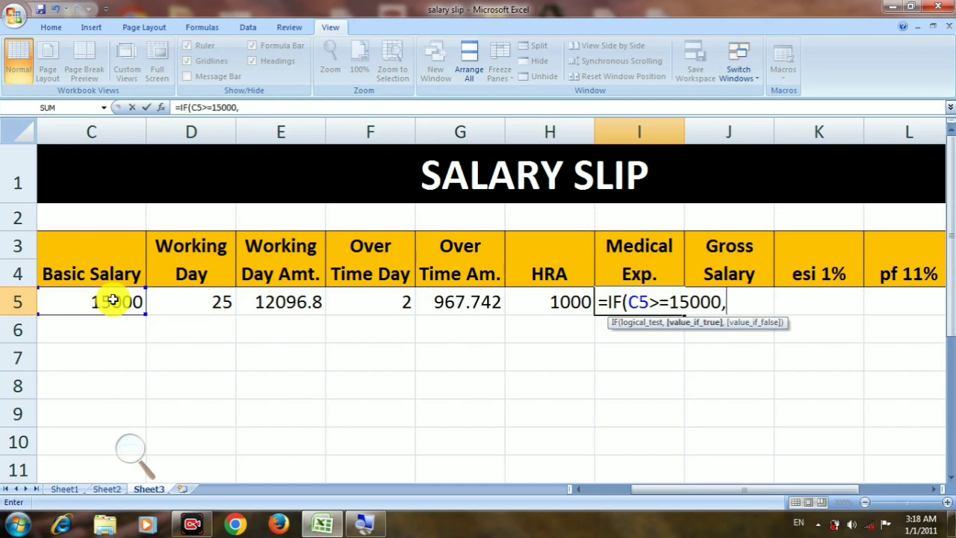
type("1000")
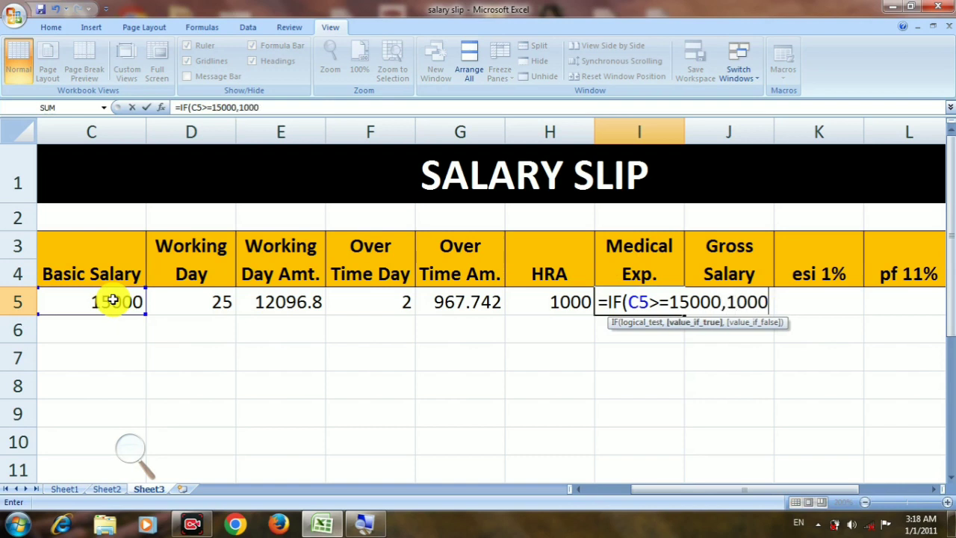
type(",5")
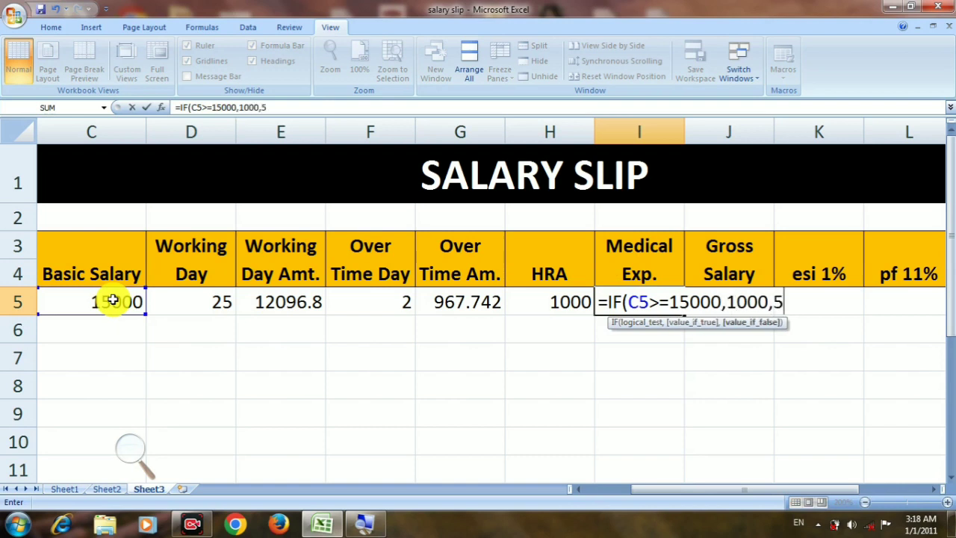
type("00)")
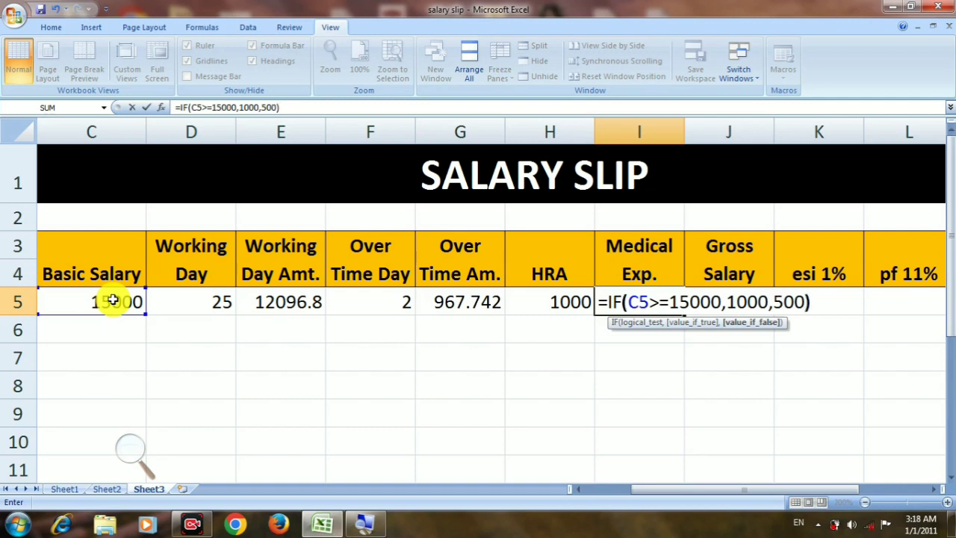
key("Return")
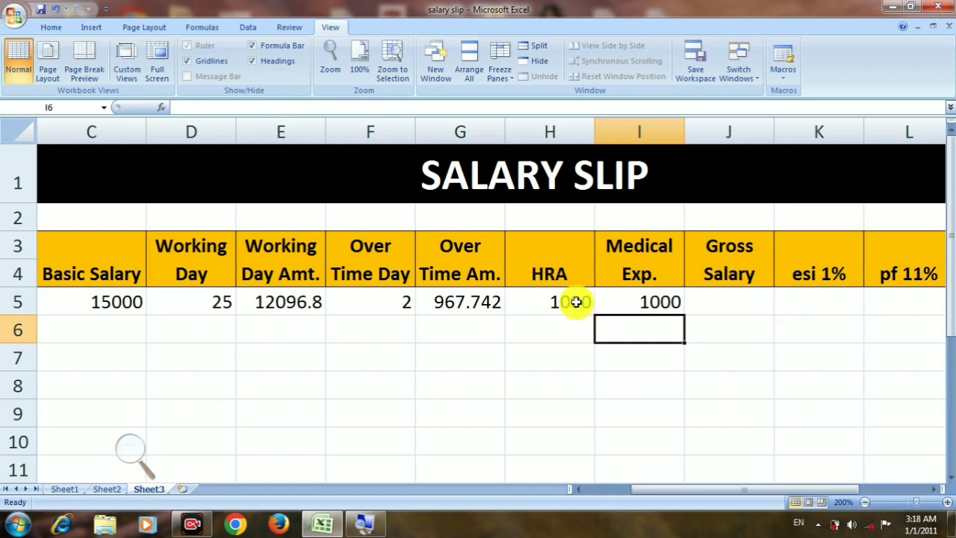
left_click(642, 301)
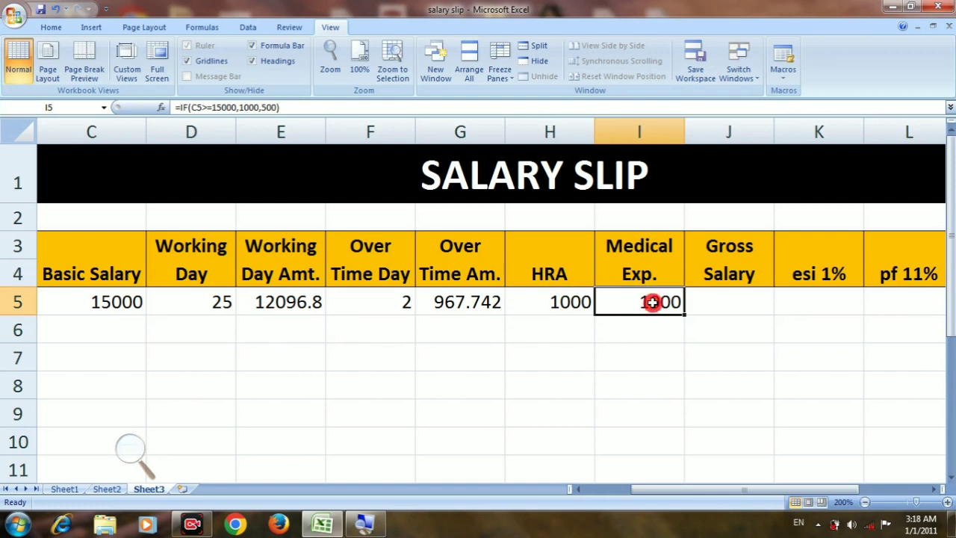
left_click(704, 299)
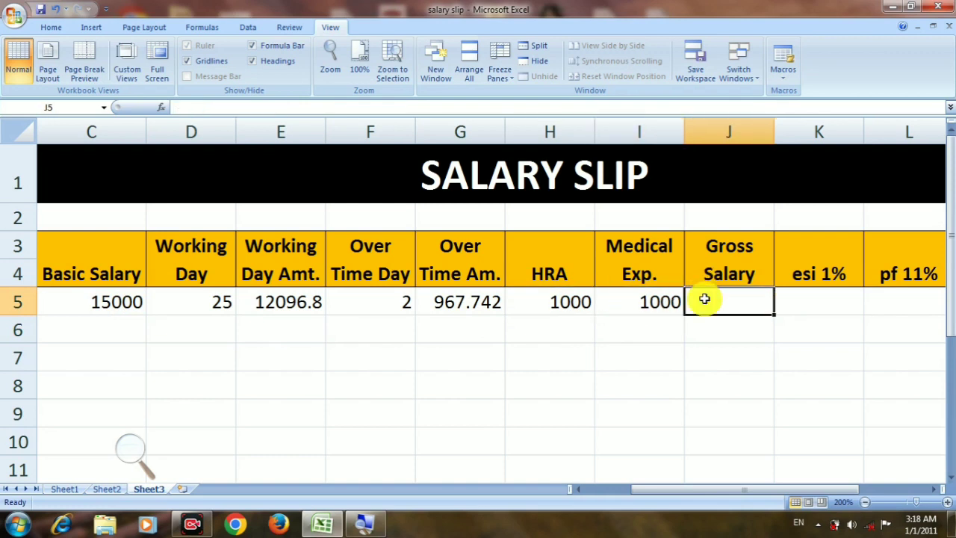
Enter =E5+G5+H5+I5 in J5 for a gross salary of 15064.5.
type("=")
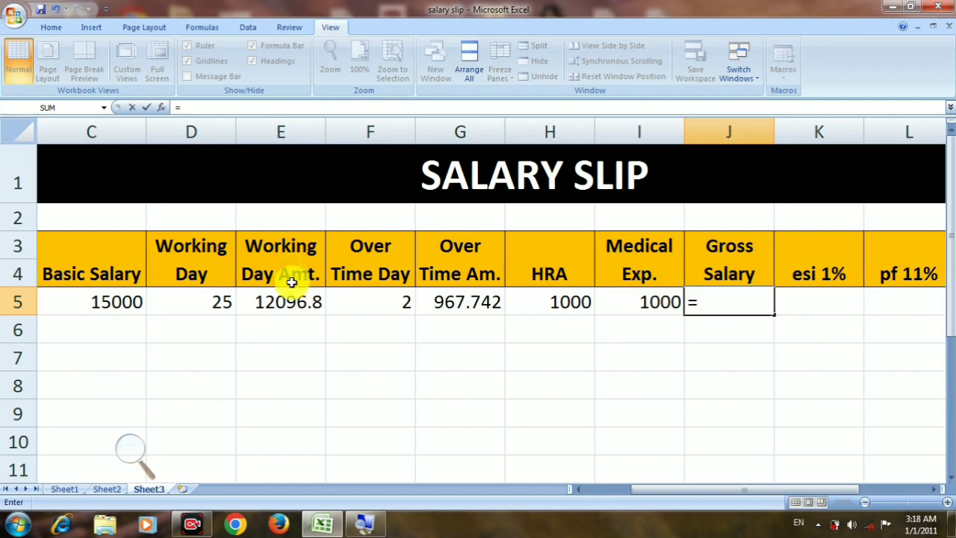
left_click(290, 302)
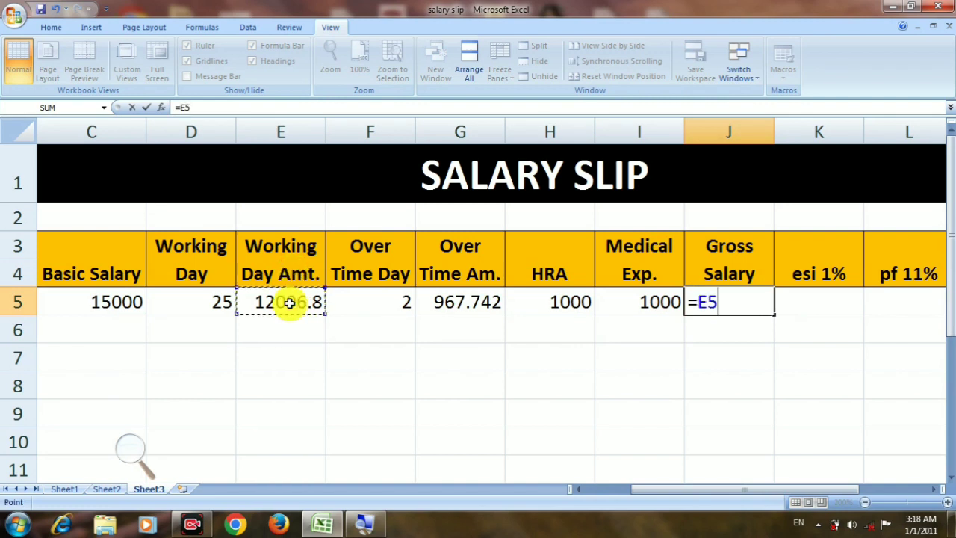
type("+")
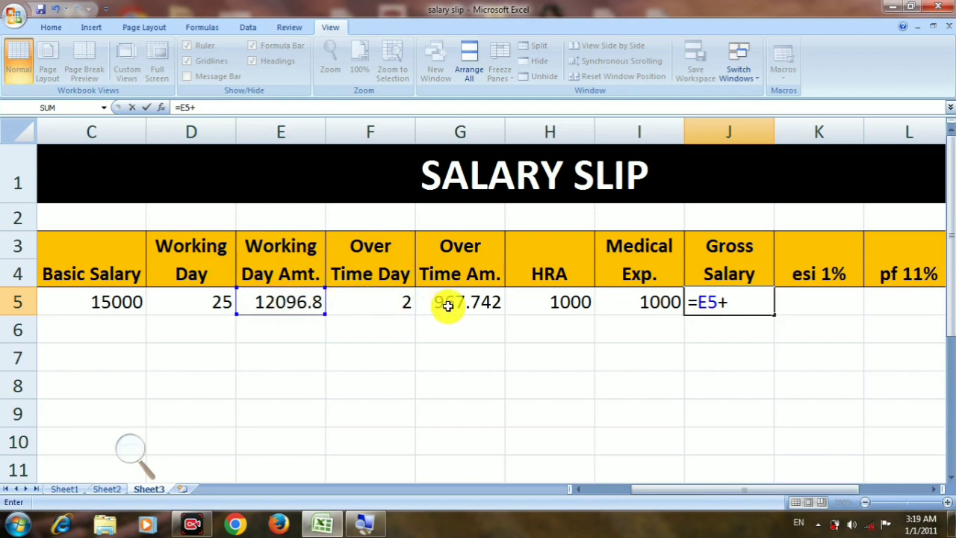
left_click(444, 302)
type("+")
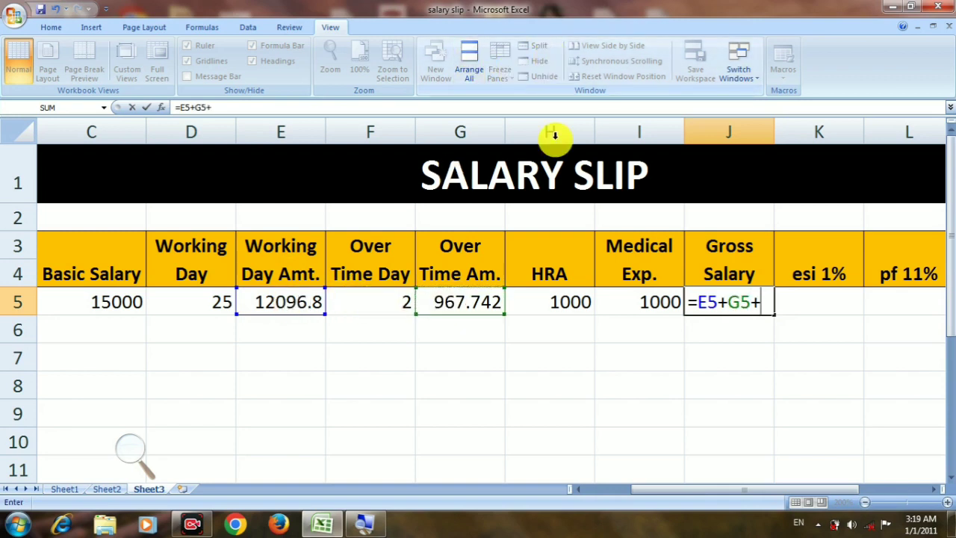
left_click(538, 311)
type("+")
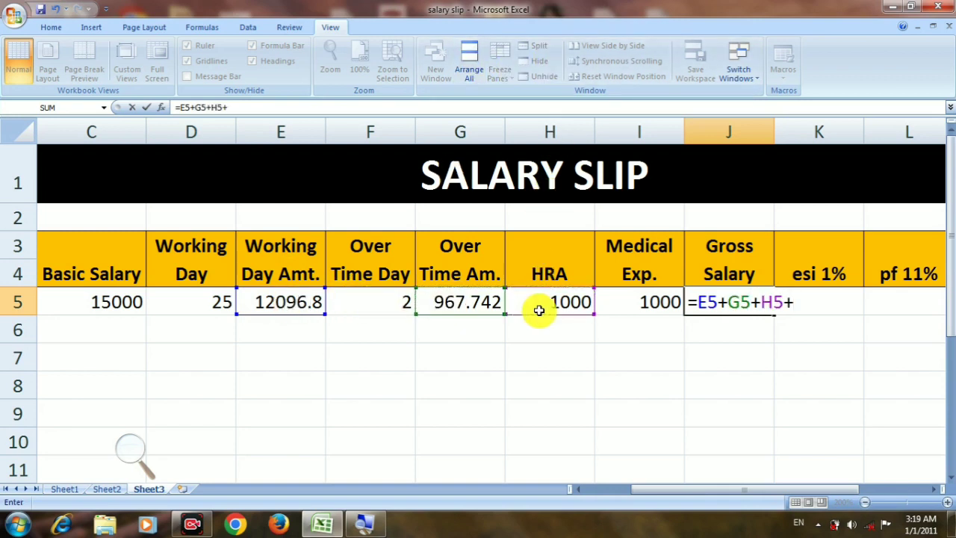
left_click(642, 300)
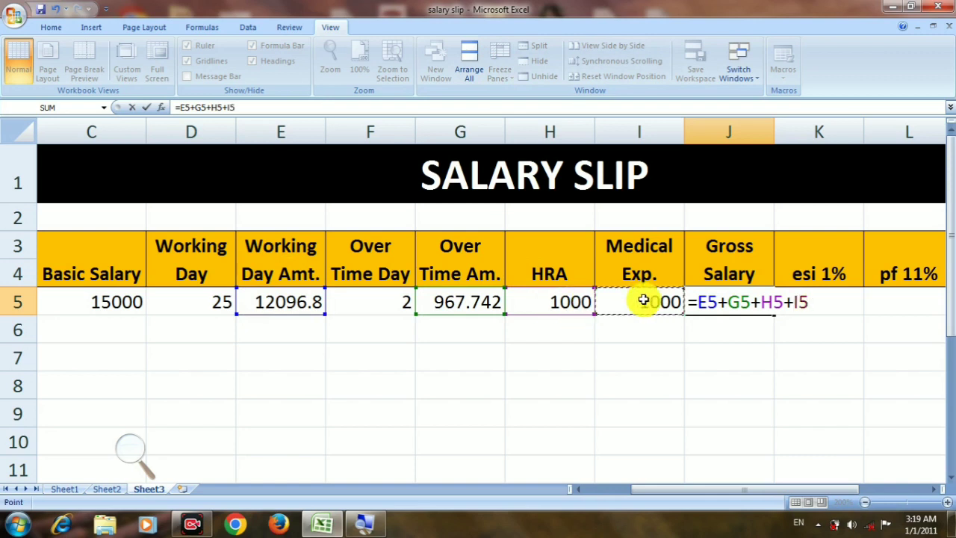
key("Return")
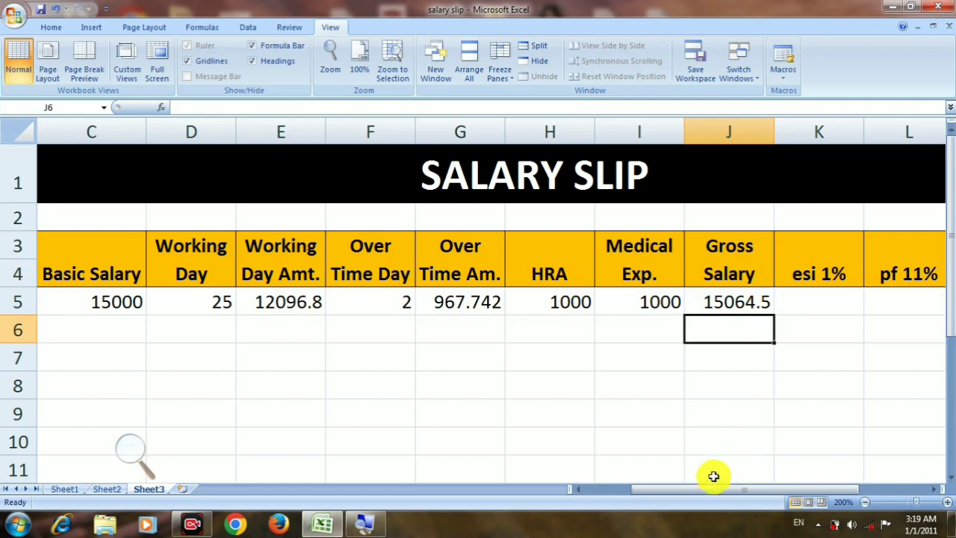
Enter =E5*1% in K5 so employee 1001's ESI shows 120.968.
left_click_drag(702, 490, 738, 491)
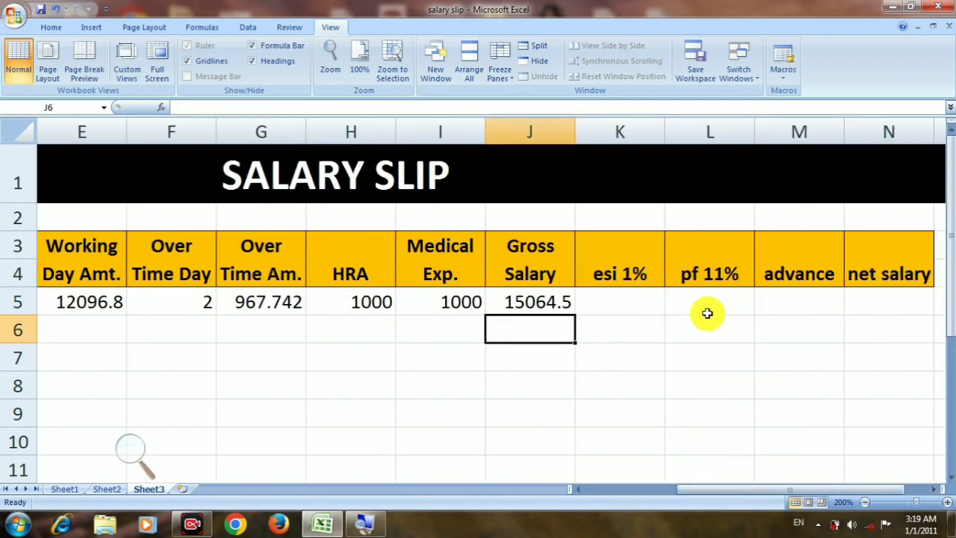
left_click(655, 301)
left_click(713, 304)
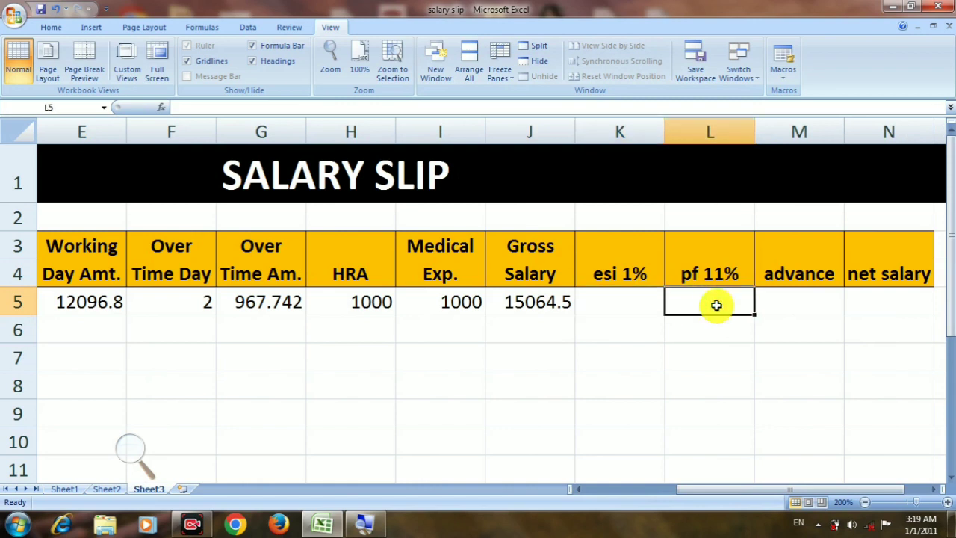
left_click(807, 296)
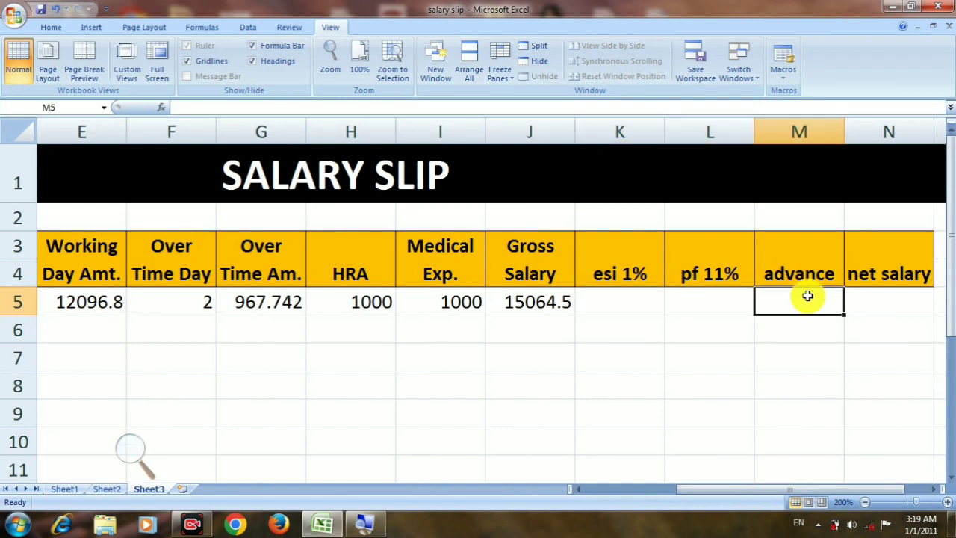
left_click(619, 297)
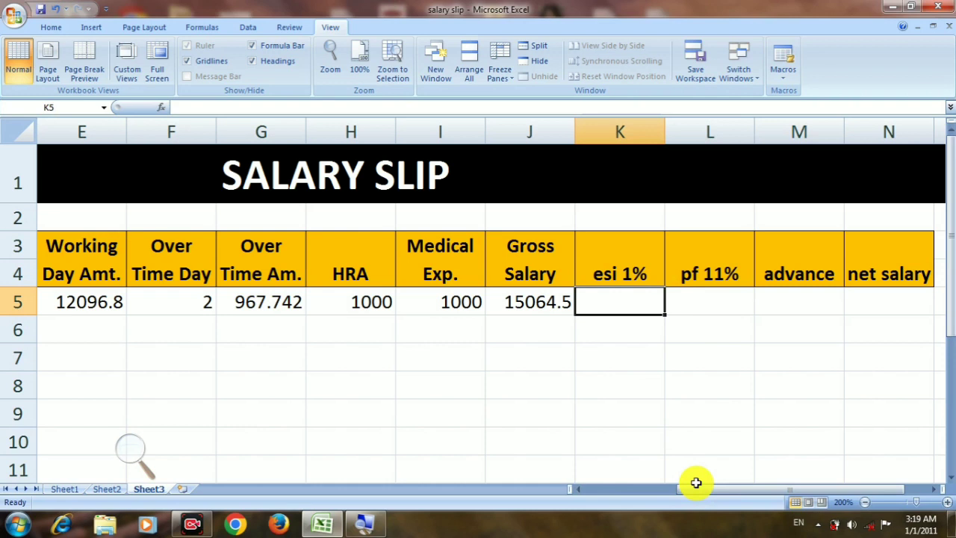
type("=")
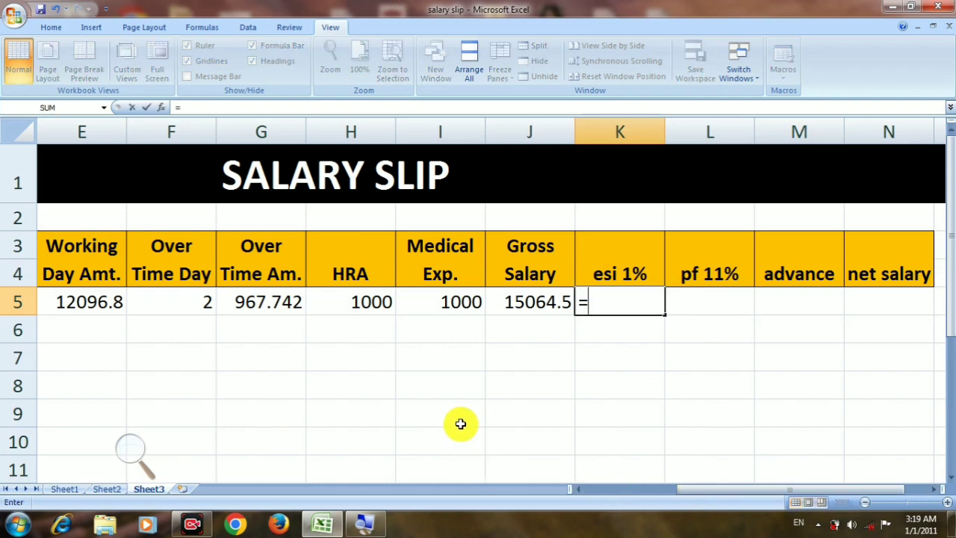
left_click(86, 301)
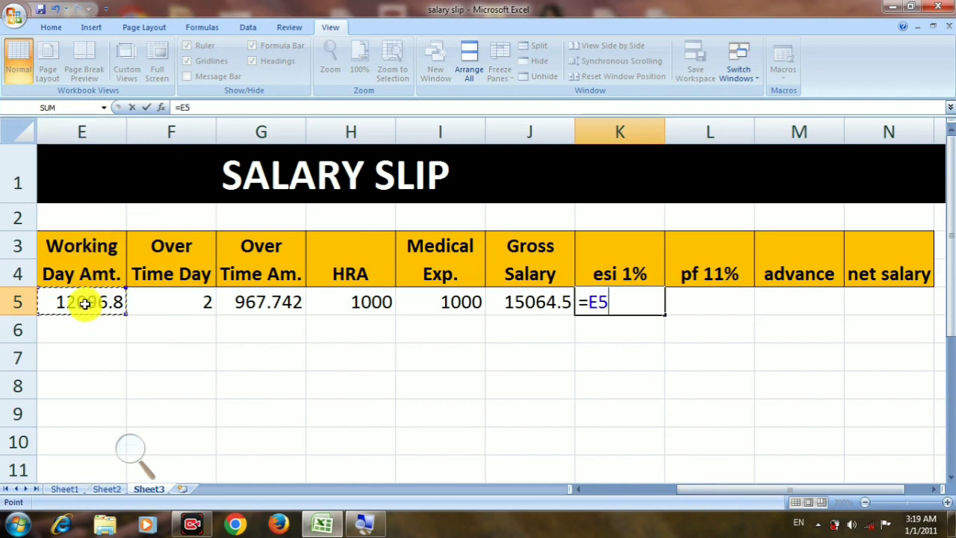
type("*")
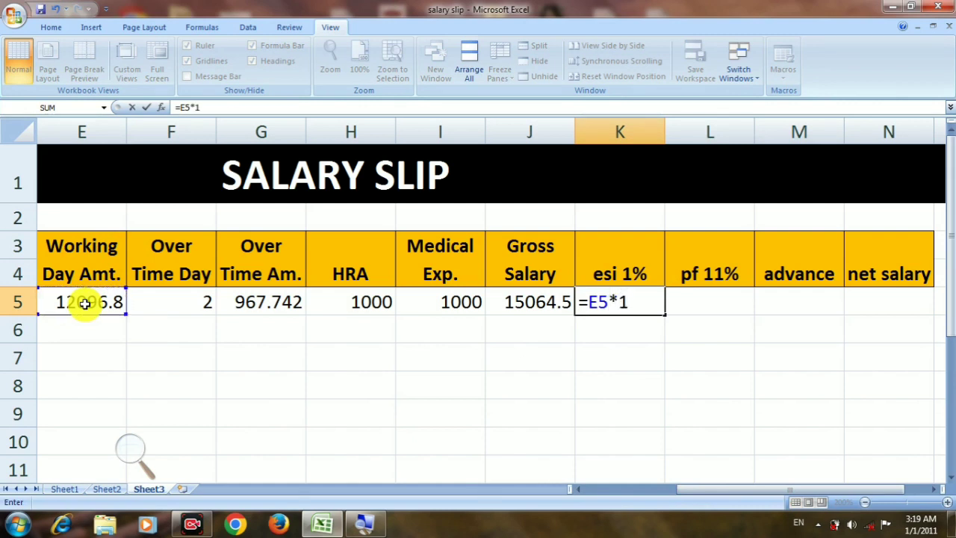
key("Return")
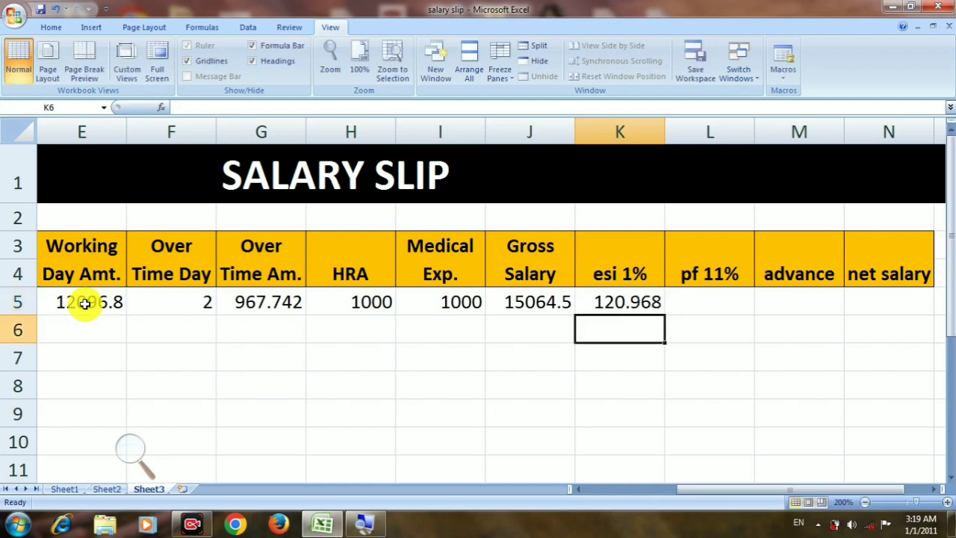
left_click(711, 302)
Enter =E5*11% in L5, giving a PF of 1330.65.
type("=")
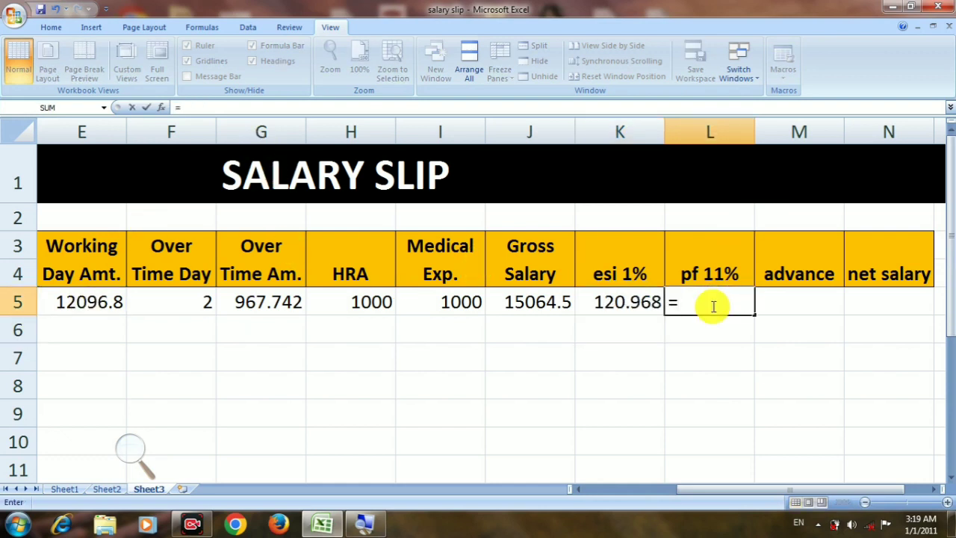
left_click(76, 300)
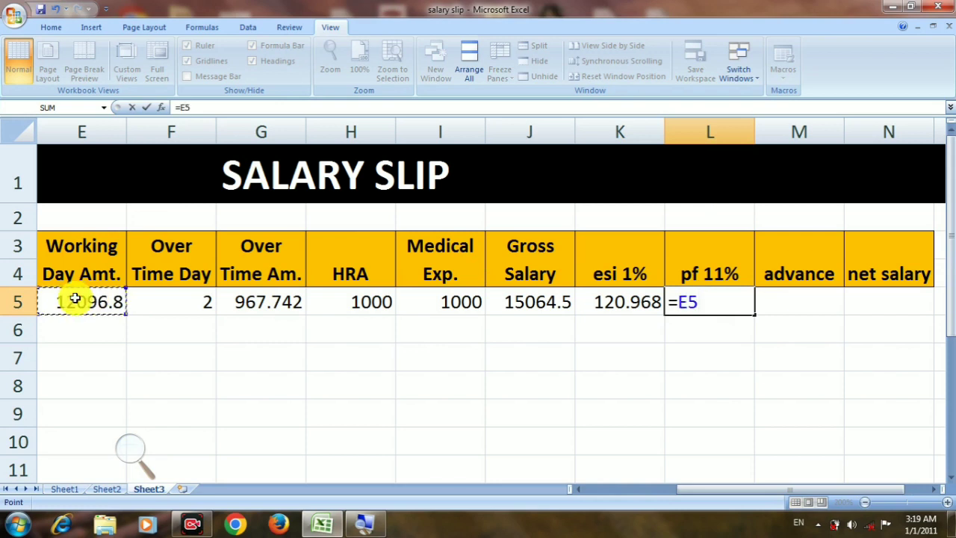
type("11")
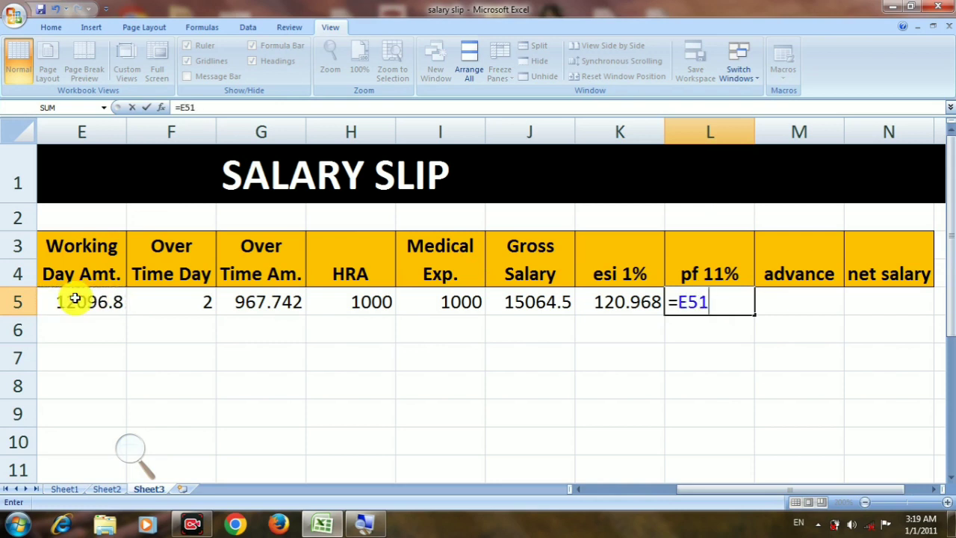
key("BackSpace")
type("*11")
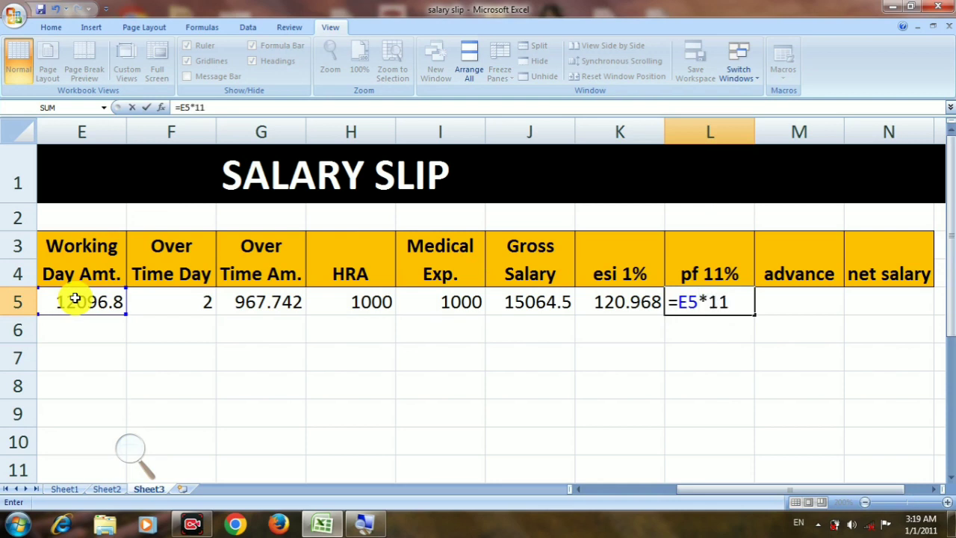
type("%")
key("Return")
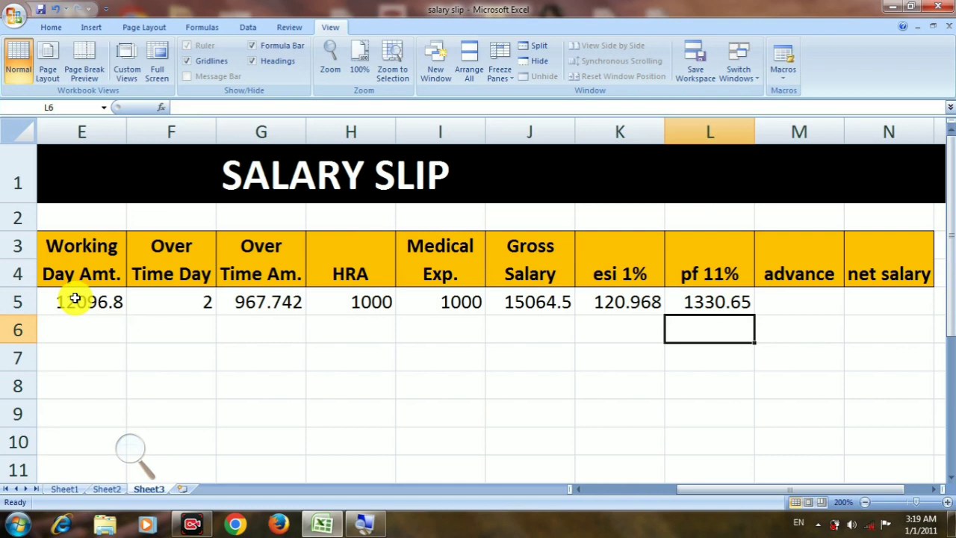
left_click(699, 301)
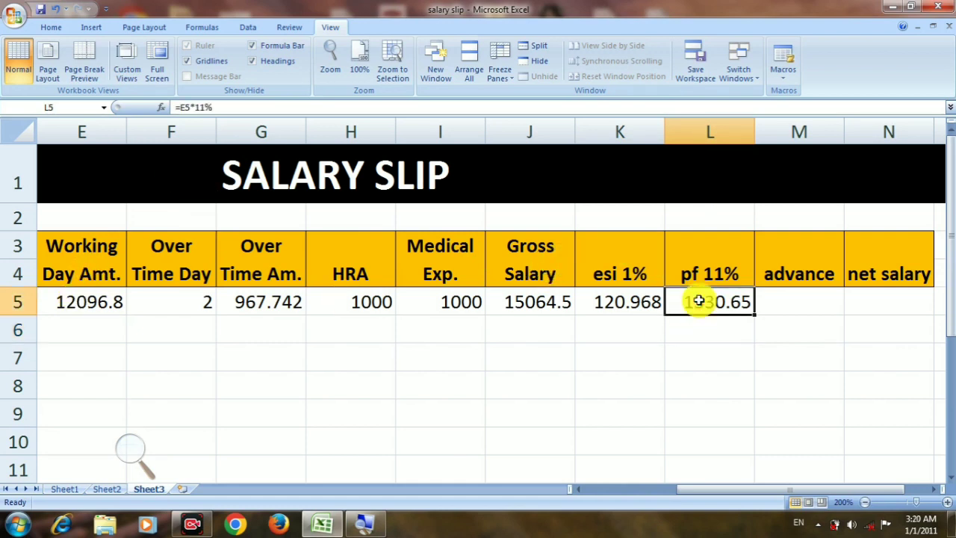
left_click(812, 306)
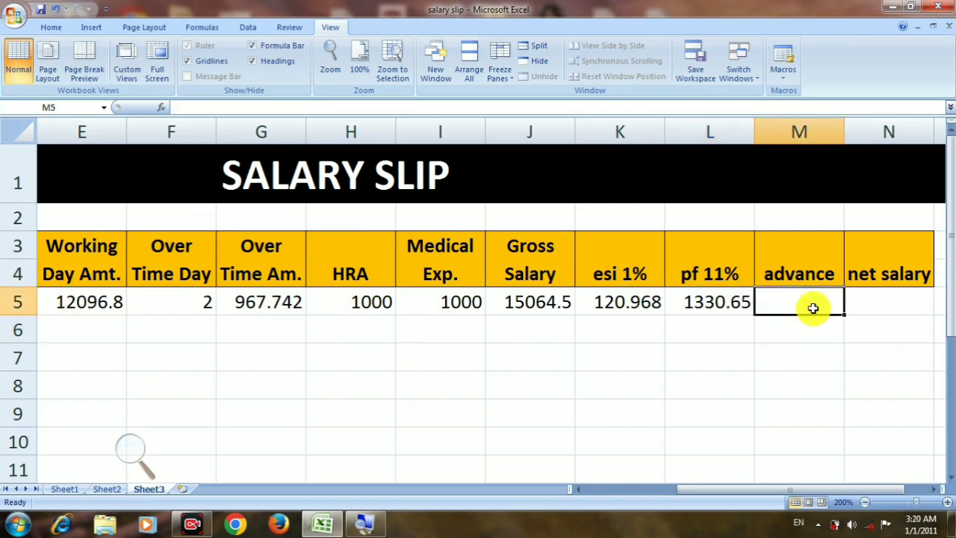
Enter 2000 as employee 1001's advance in M5.
type("100")
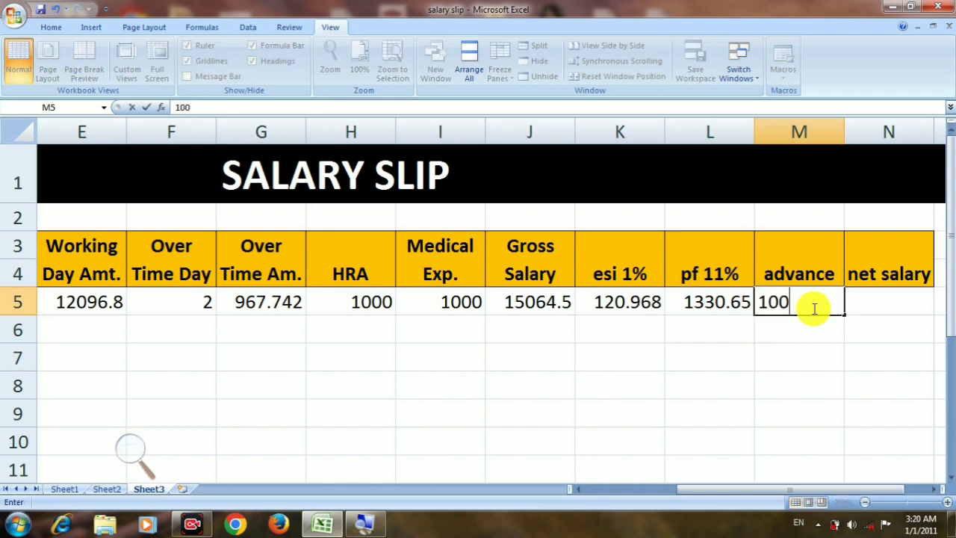
key("BackSpace")
key("BackSpace")
key("BackSpace")
type("2000")
left_click(876, 305)
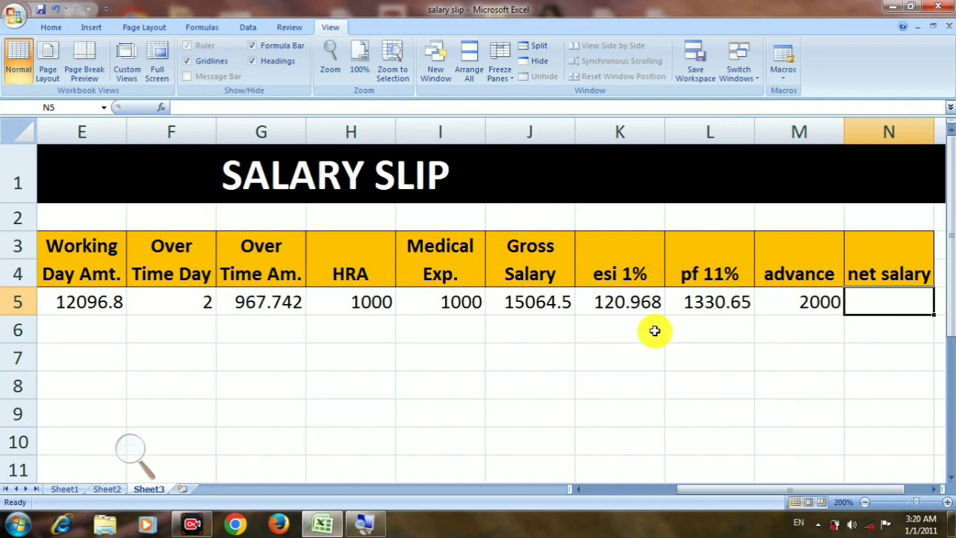
Enter =J5-K5-L5-M5 in N5, giving a net salary of 11612.9.
scroll(621, 302, "down", 2)
scroll(623, 302, "down", 2)
scroll(623, 303, "down", 2)
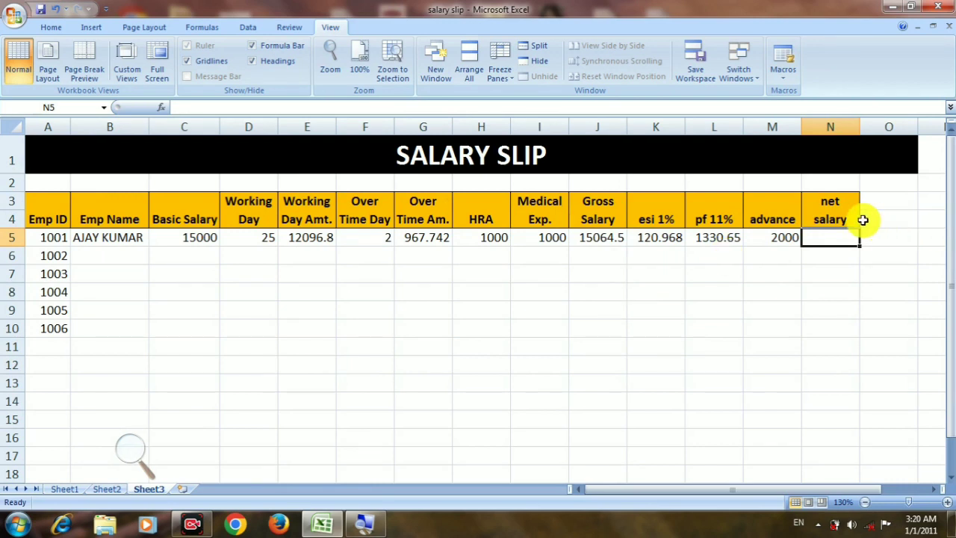
type("=")
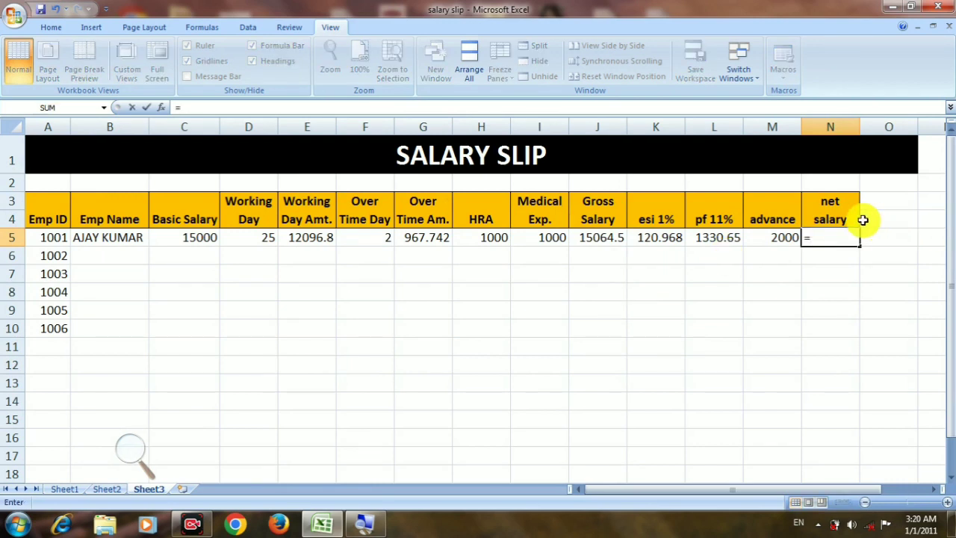
left_click(596, 239)
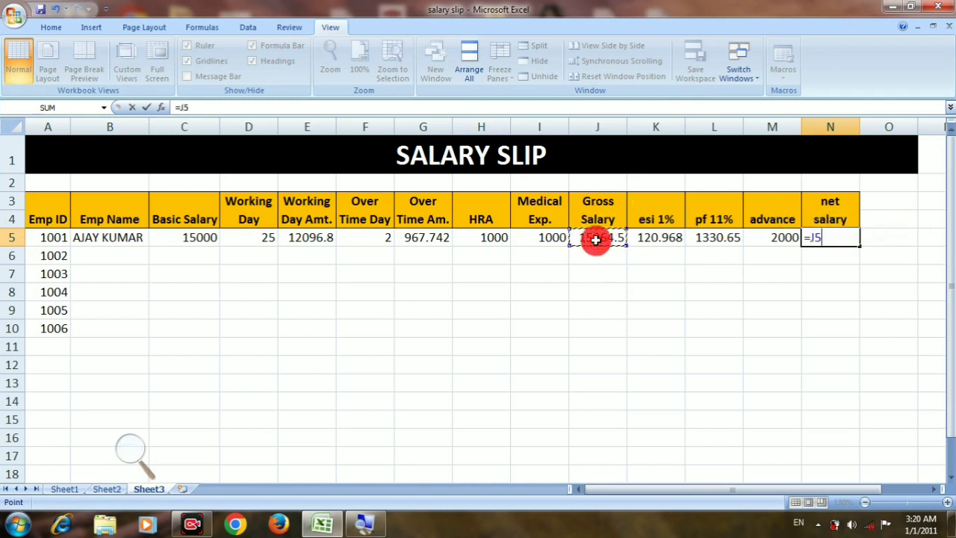
type("-")
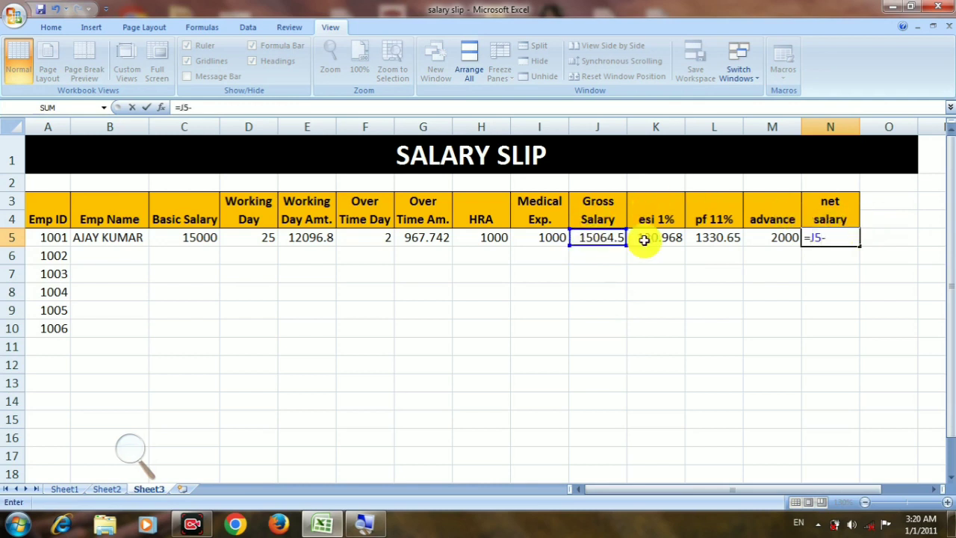
left_click(650, 237)
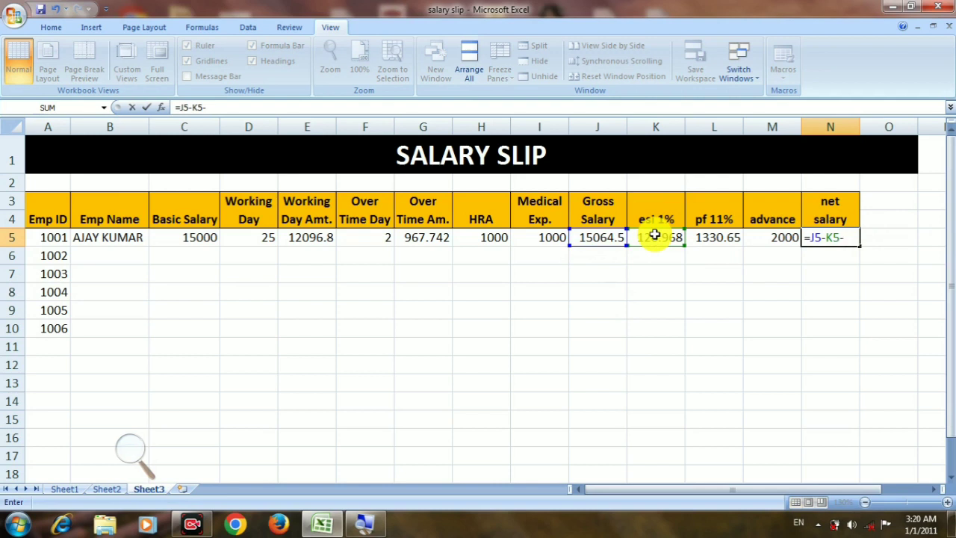
left_click(717, 236)
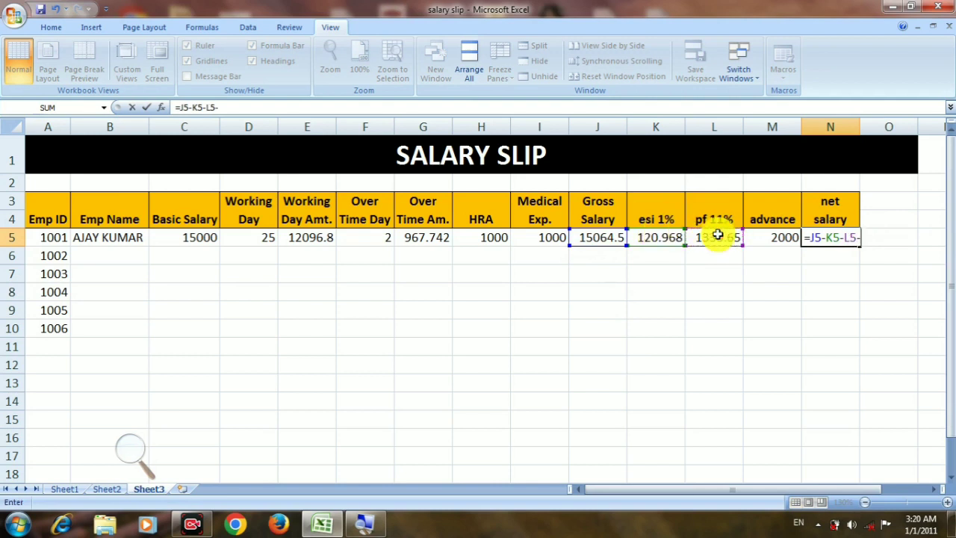
left_click(764, 237)
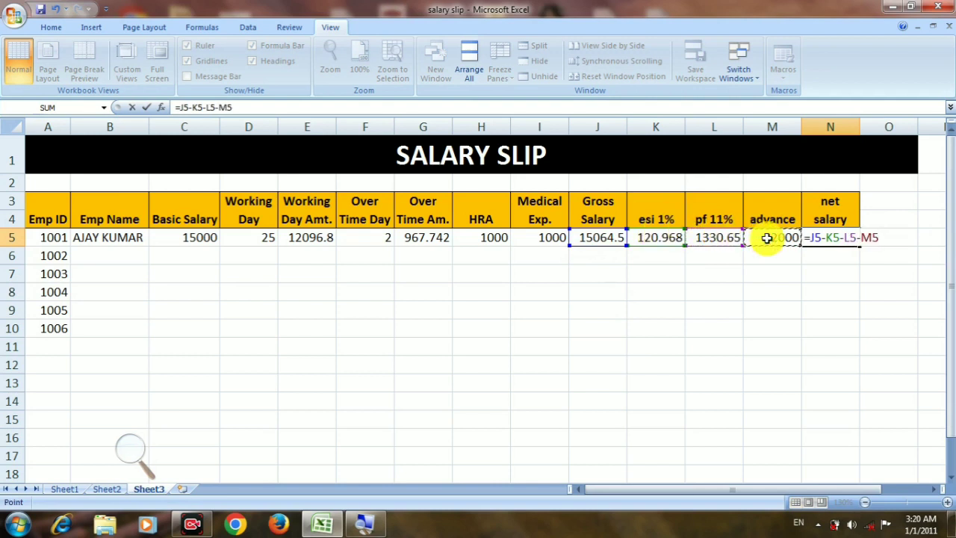
key("Return")
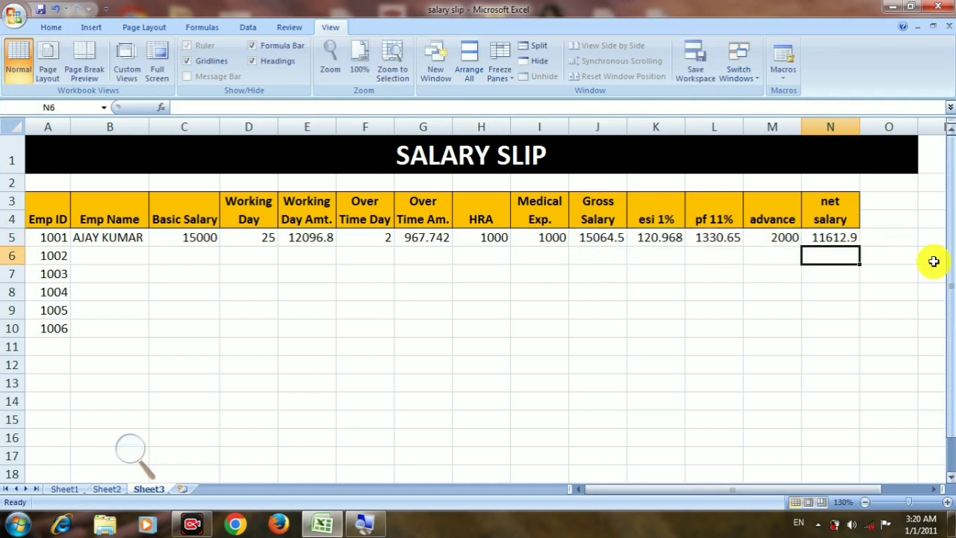
left_click(828, 237)
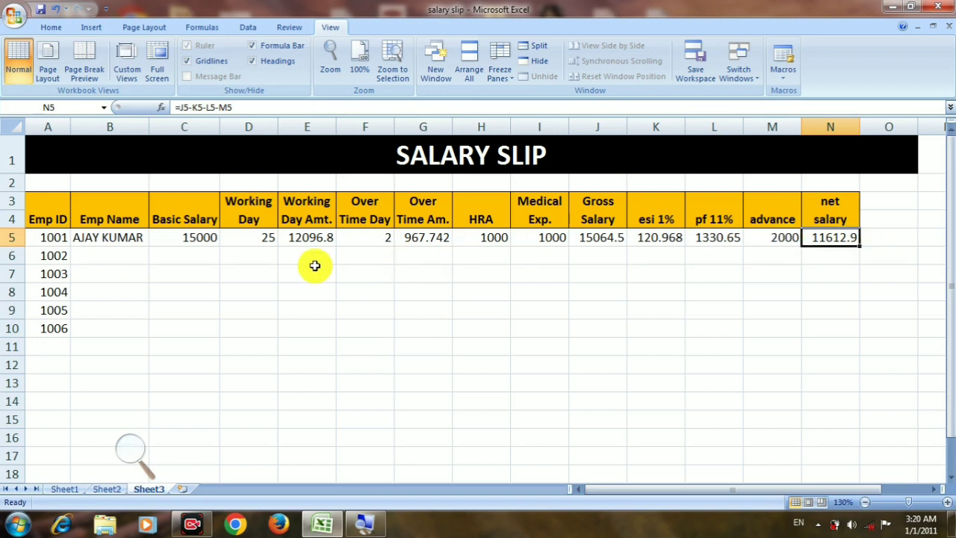
Apply All Borders to the range A5:N11.
left_click_drag(32, 237, 839, 226)
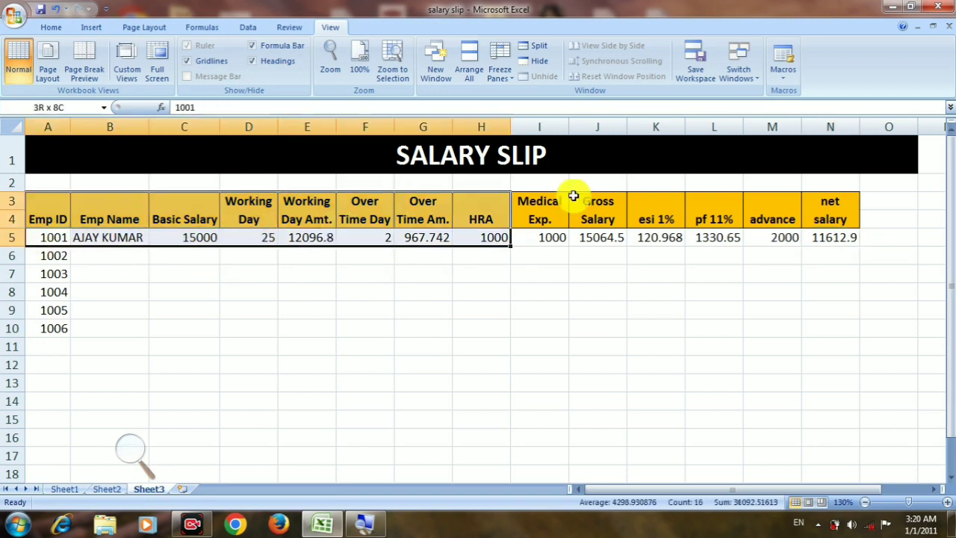
left_click(831, 239)
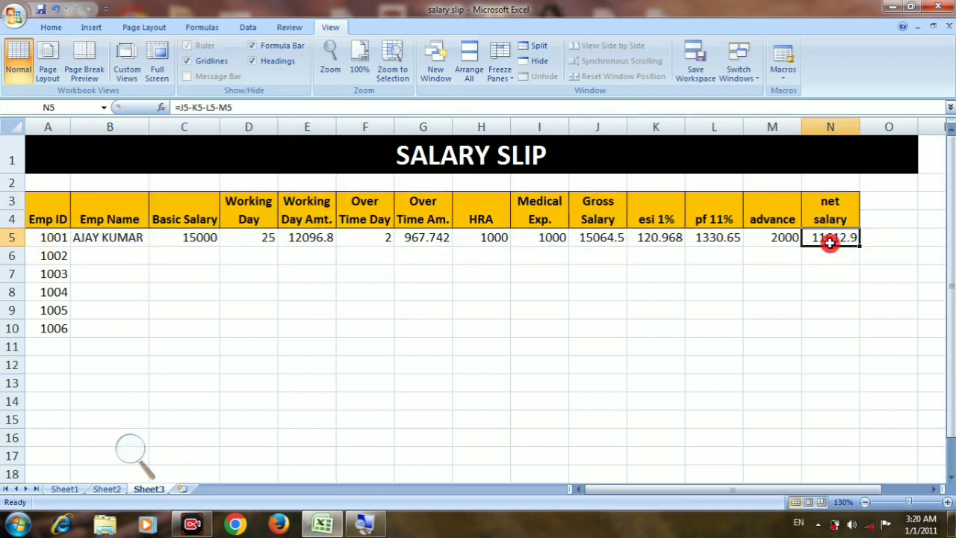
left_click_drag(55, 233, 848, 348)
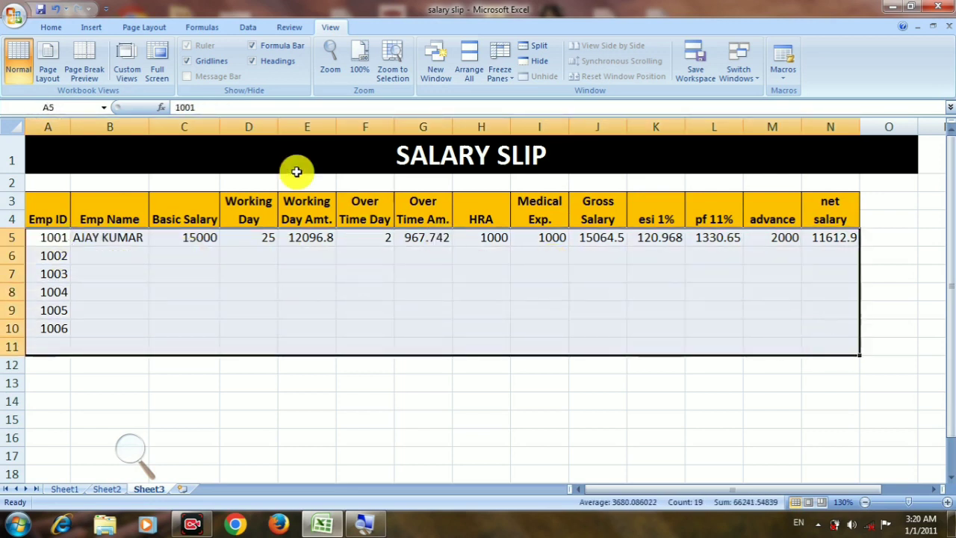
left_click(53, 27)
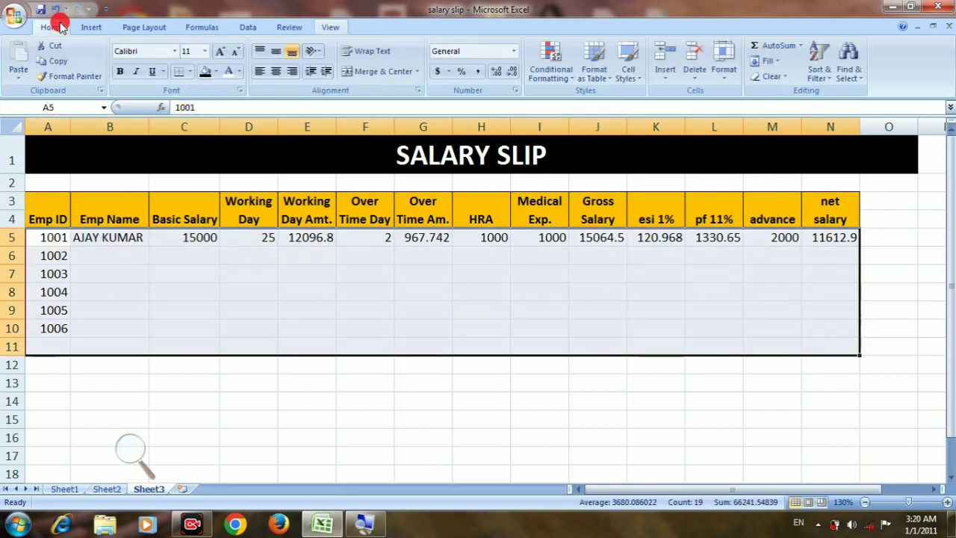
left_click(190, 71)
left_click(188, 183)
left_click(102, 252)
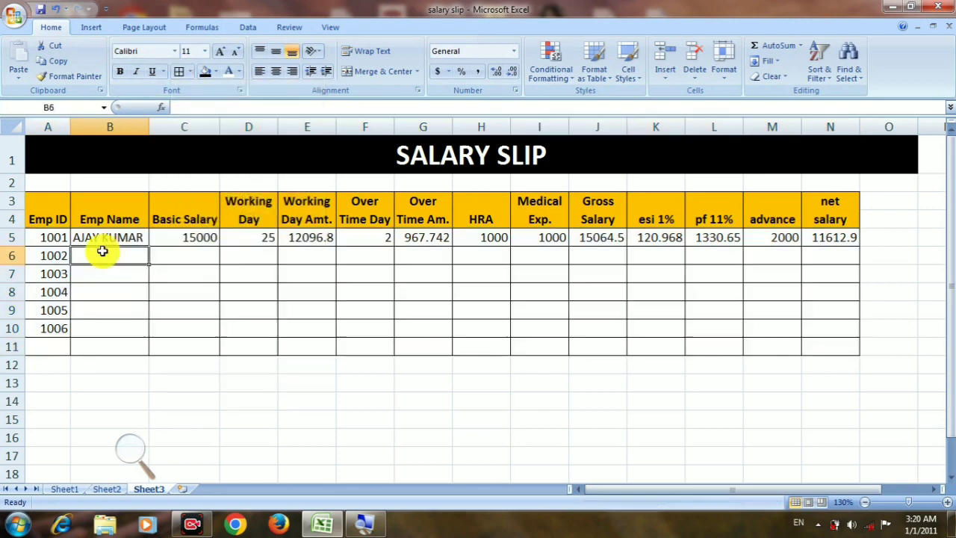
left_click(305, 238)
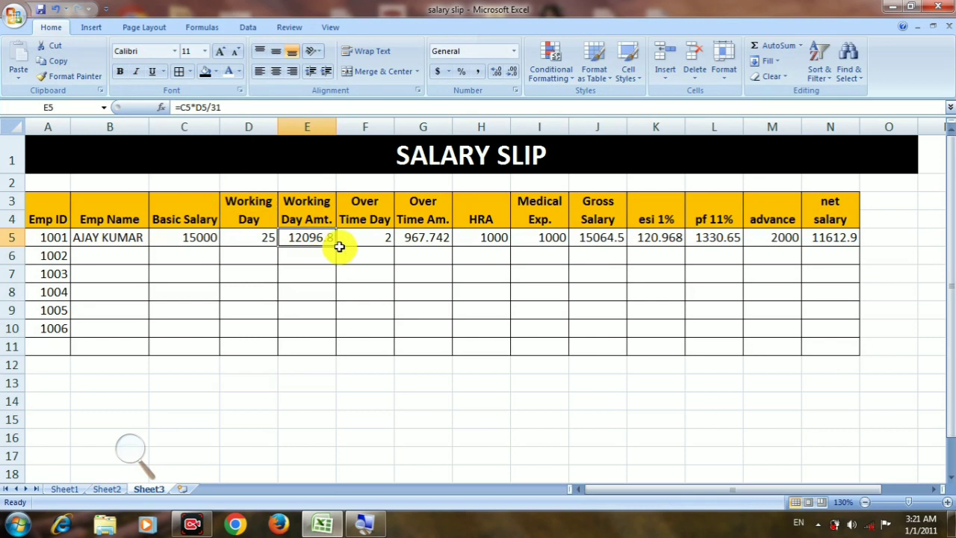
Fill the E5, G5, H5, I5, J5, K5 and L5 formulas down through row 11.
left_click_drag(336, 246, 339, 351)
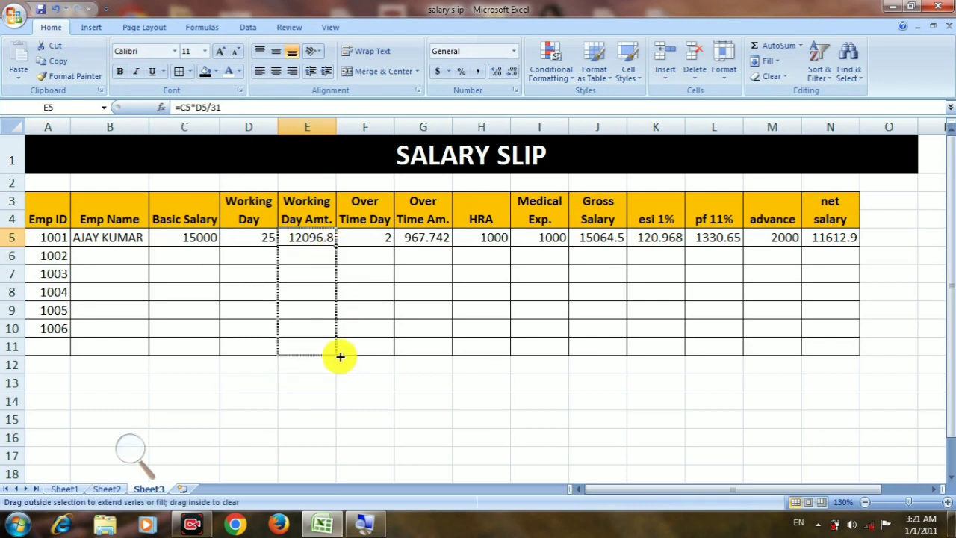
left_click(422, 236)
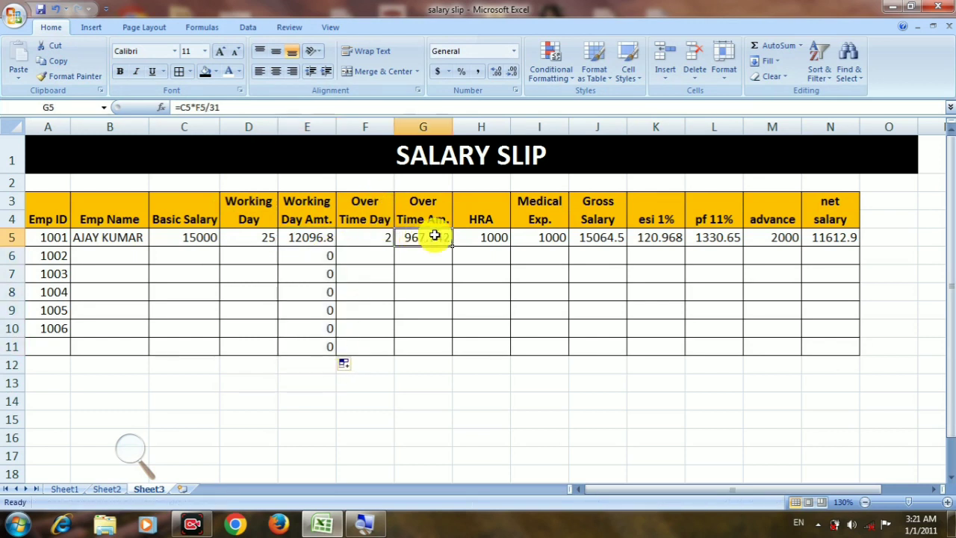
left_click_drag(449, 247, 454, 351)
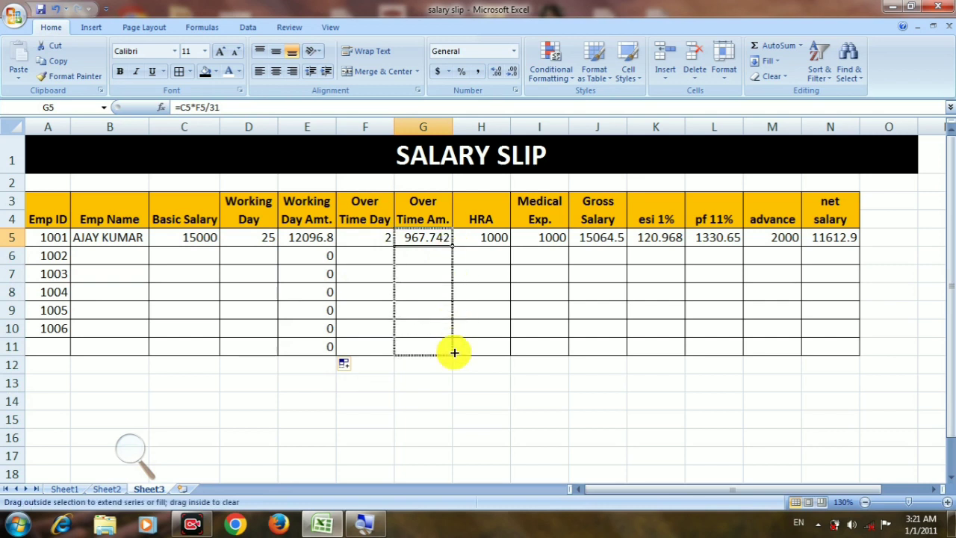
left_click(493, 238)
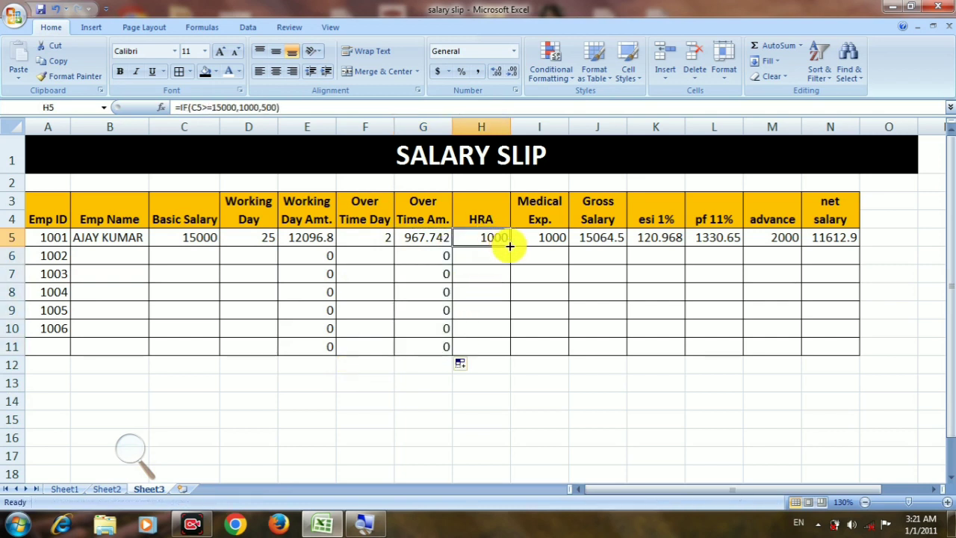
left_click_drag(510, 246, 509, 353)
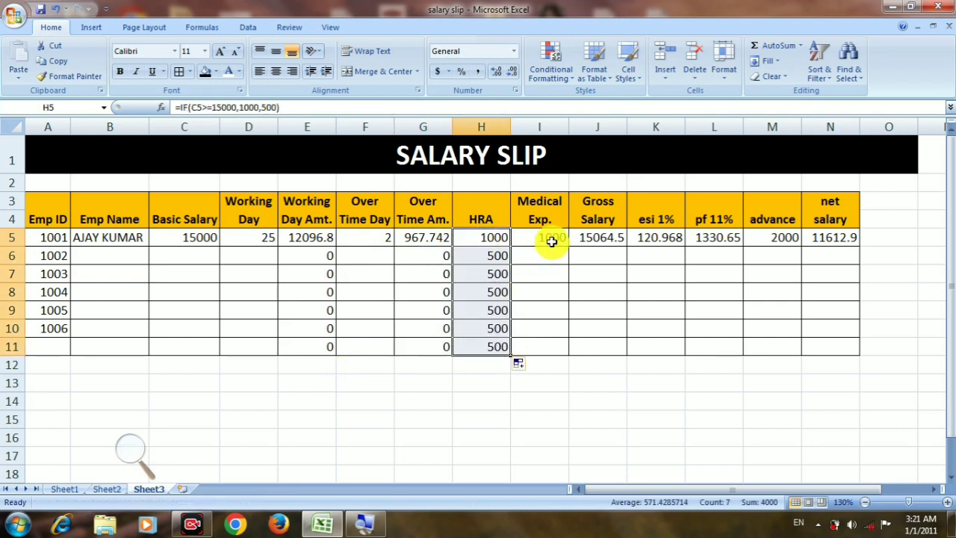
left_click(557, 238)
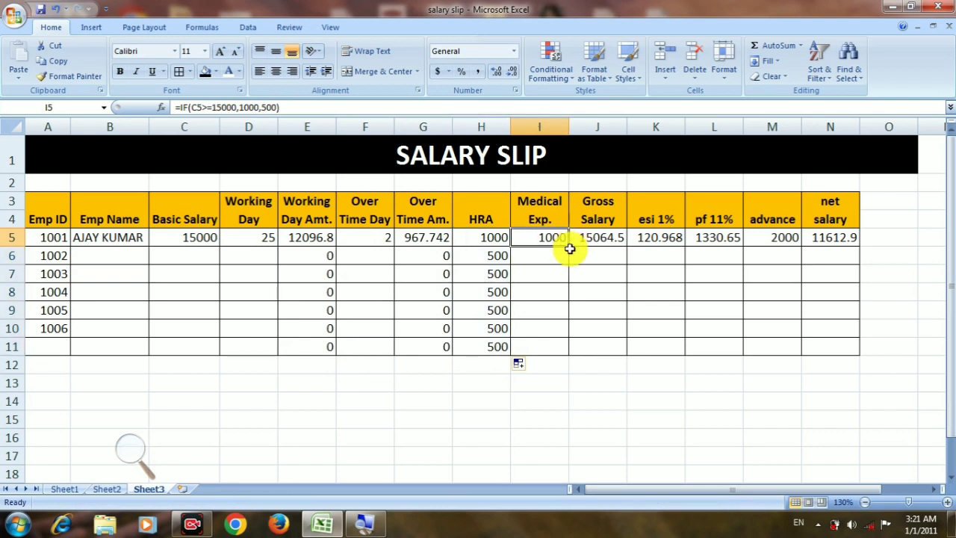
left_click_drag(568, 247, 570, 351)
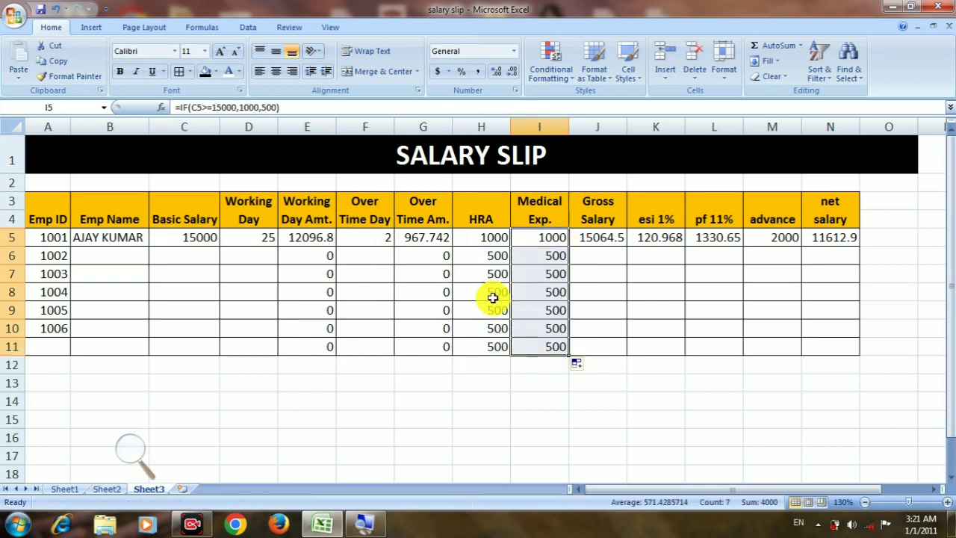
left_click(616, 239)
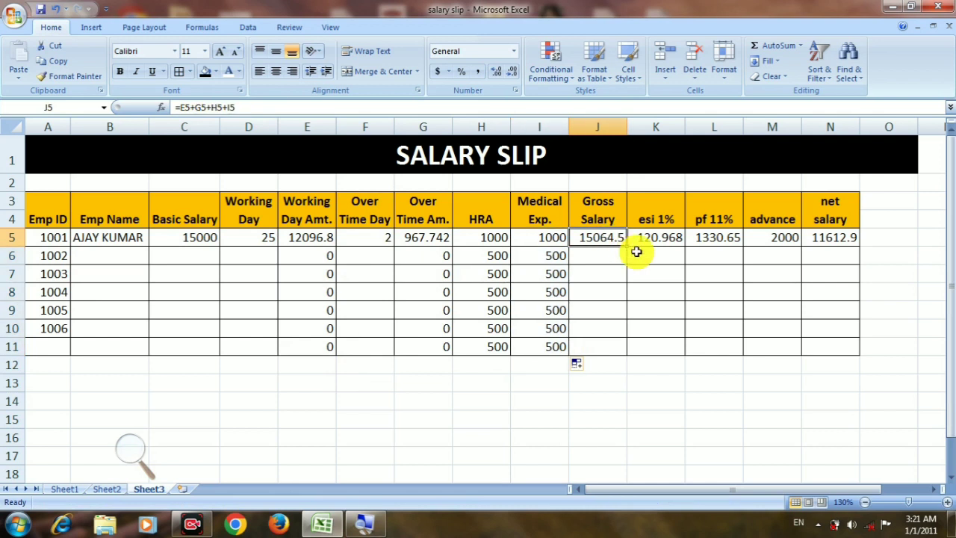
left_click_drag(629, 245, 629, 347)
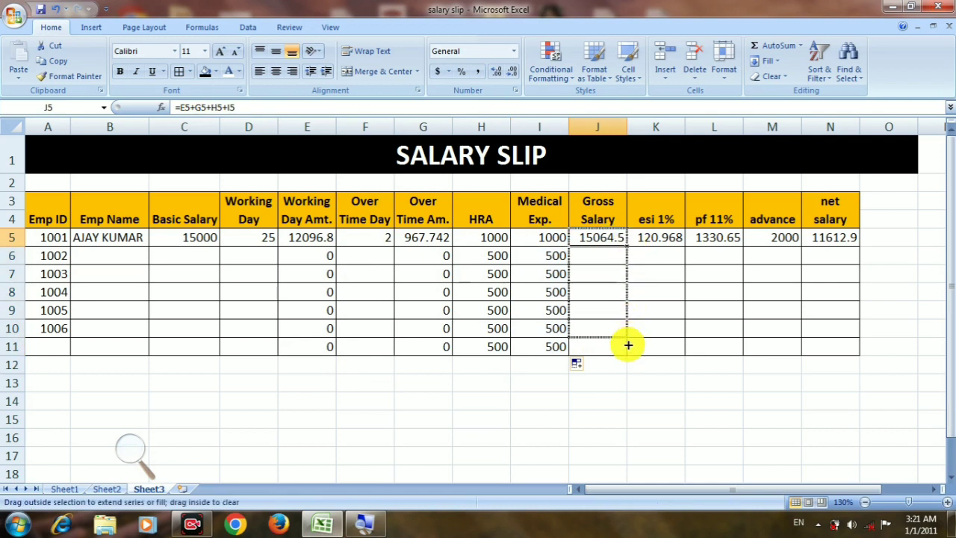
left_click(657, 238)
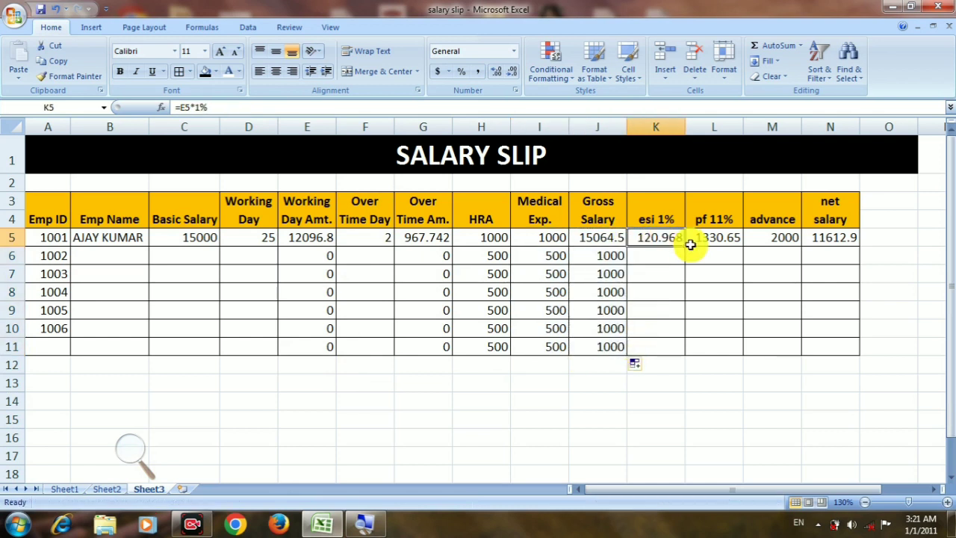
left_click_drag(684, 246, 680, 348)
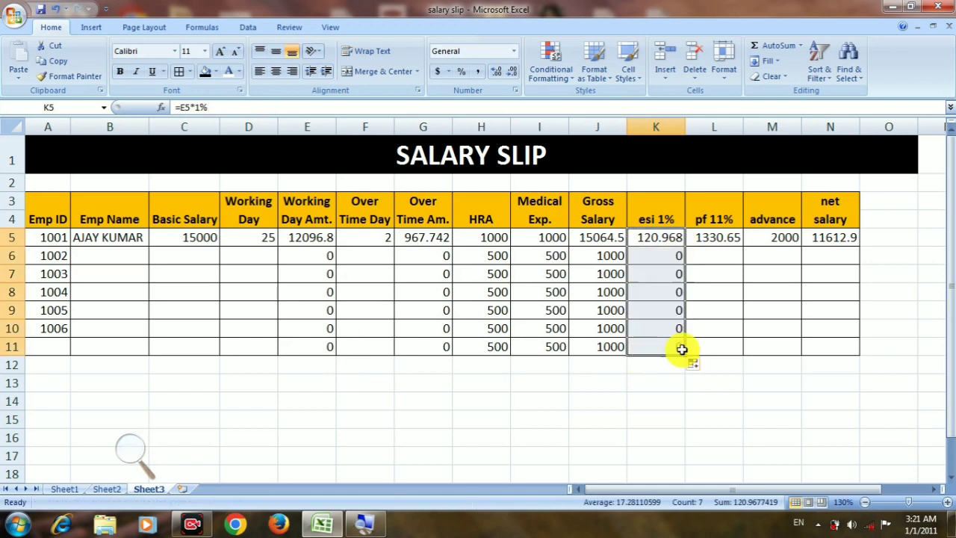
left_click(722, 239)
left_click_drag(742, 247, 743, 353)
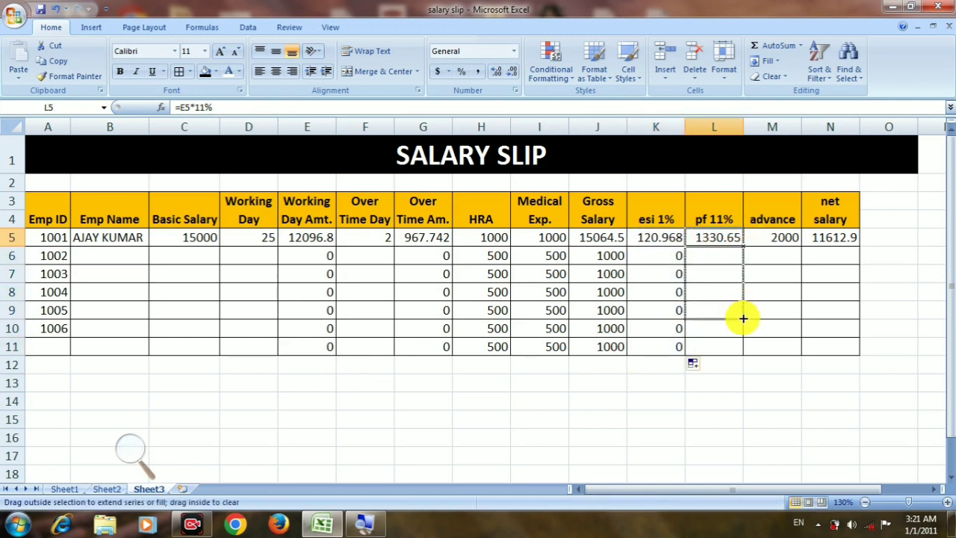
left_click(779, 241)
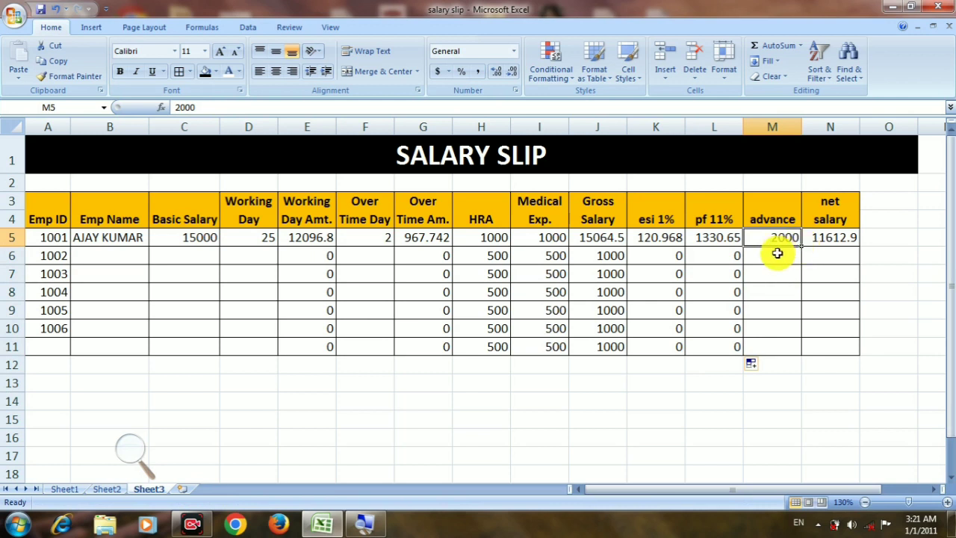
Enter advances 500, 1000, 2500, 3000 and 1000 into M6:M10.
left_click(776, 256)
type("500")
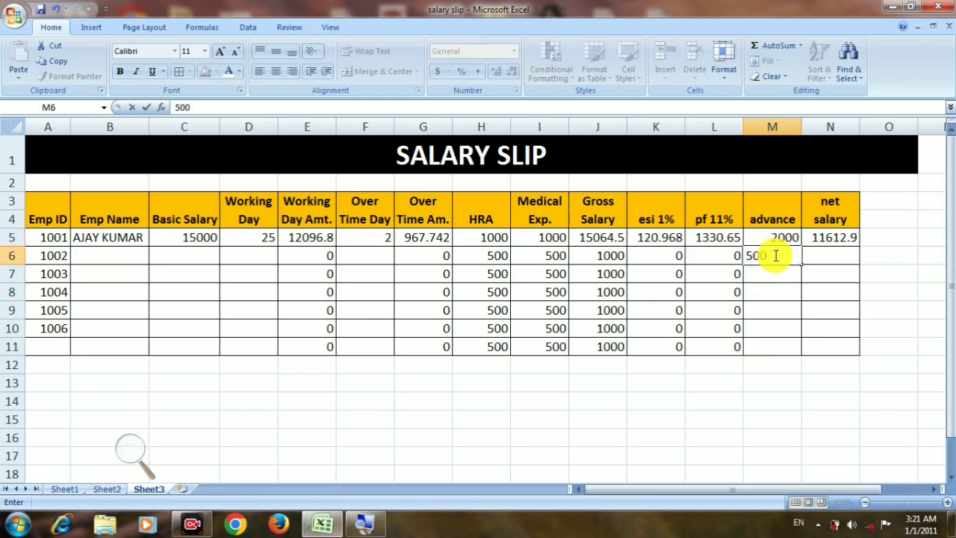
key("Return")
type("1000")
key("Return")
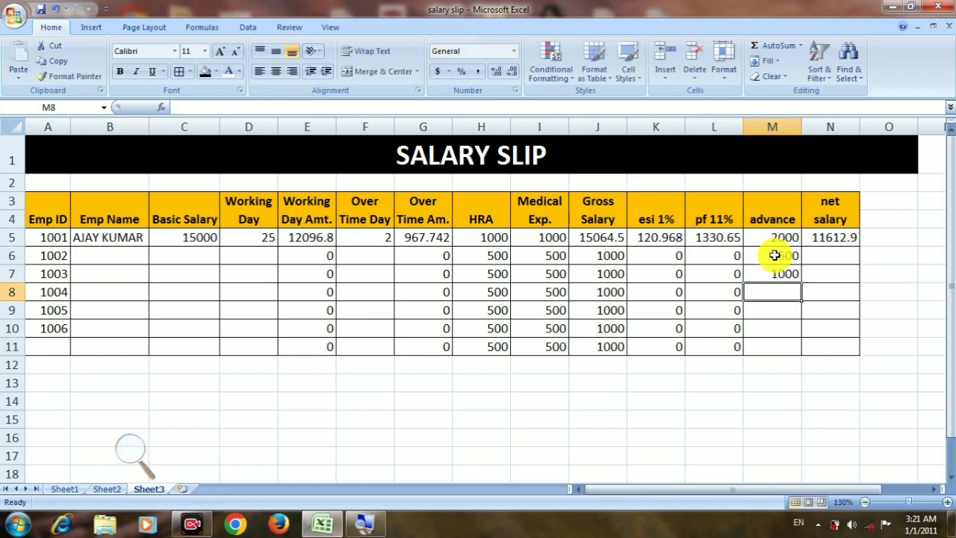
type("2500")
key("Return")
type("3000")
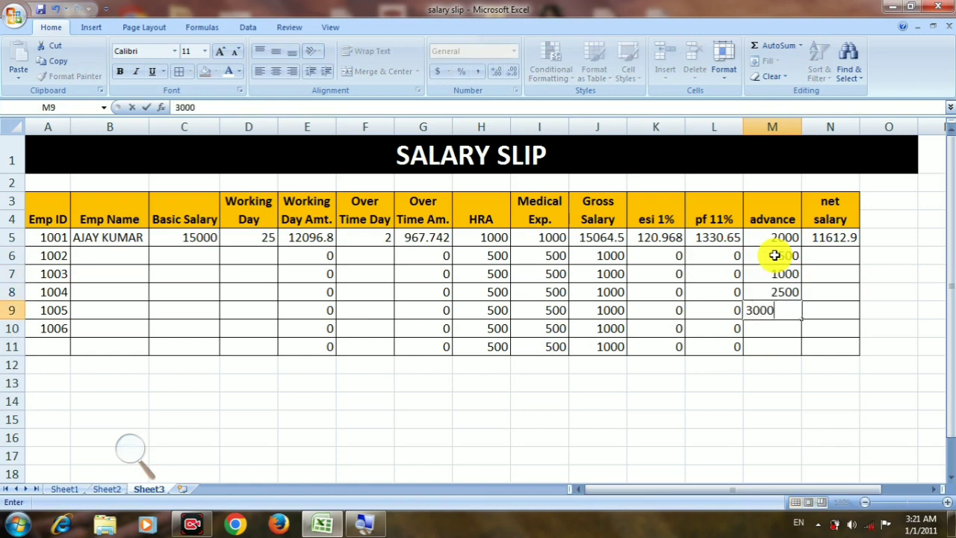
key("Return")
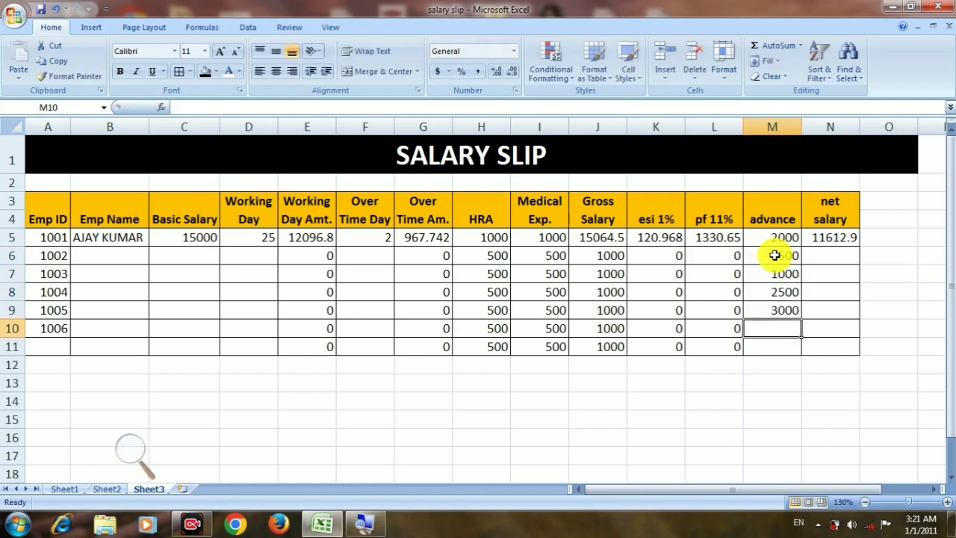
type("1000")
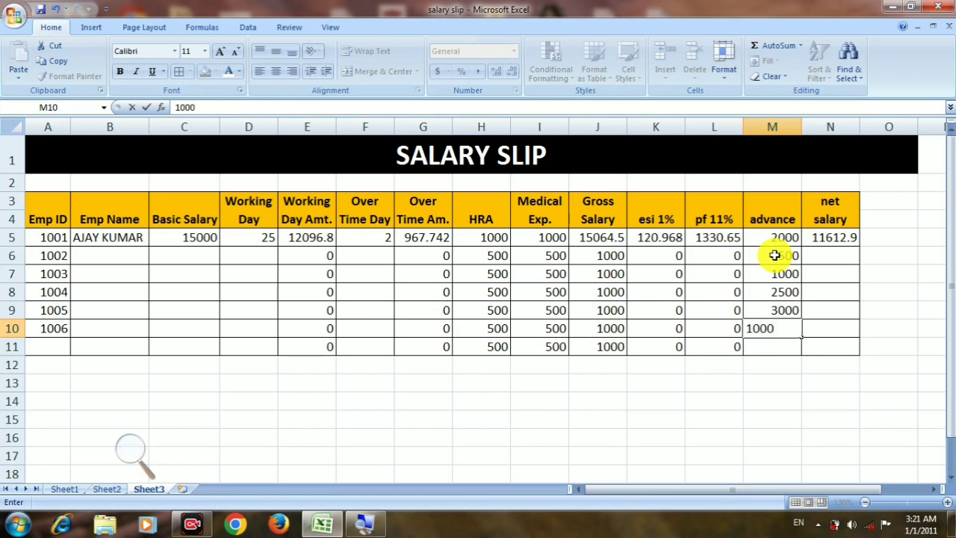
key("Return")
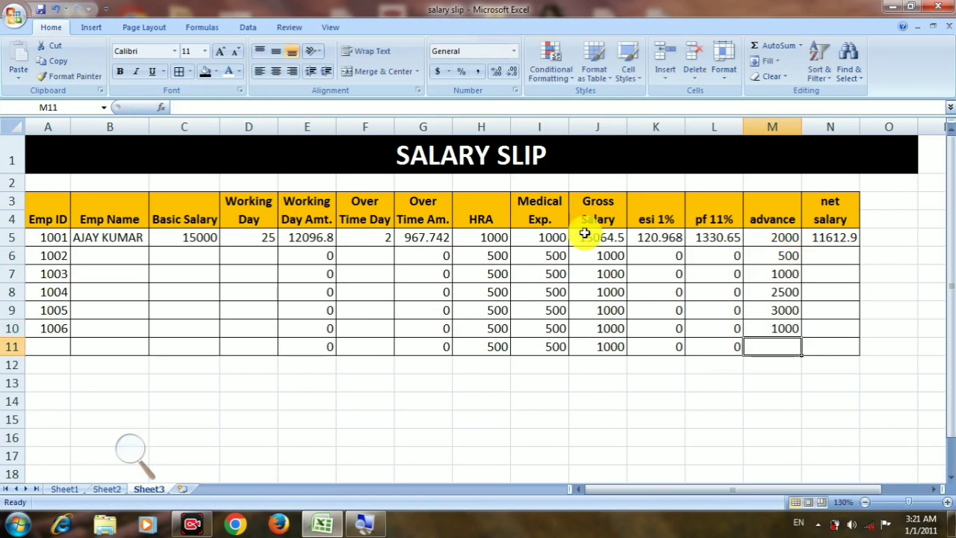
left_click(102, 255)
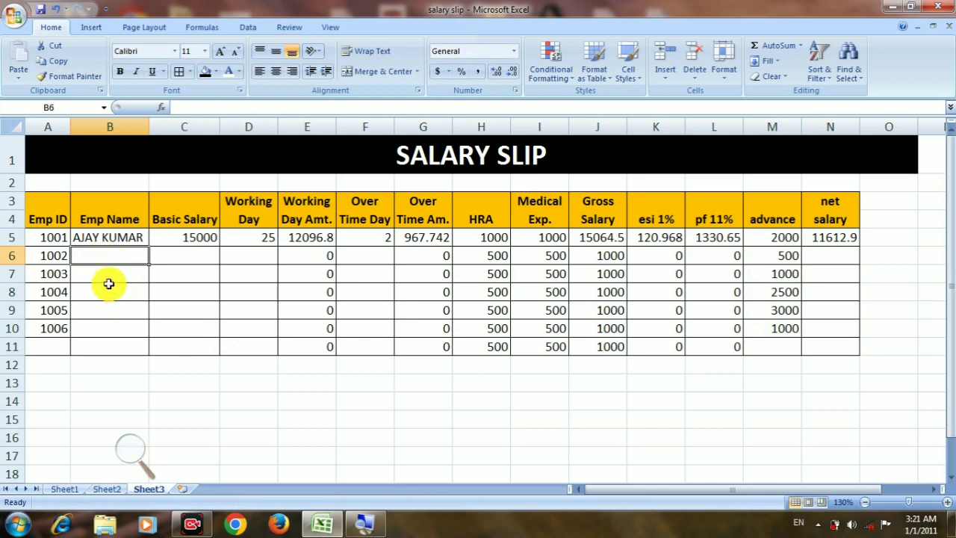
Fill row 6 with the employee's name, 14000 basic, 30 working days and 4 overtime days.
left_click(177, 259)
left_click(247, 259)
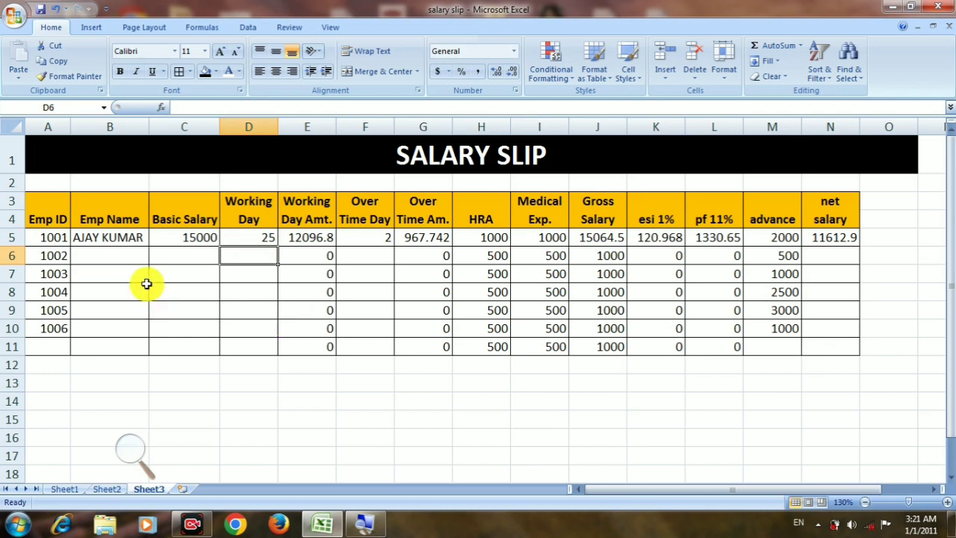
left_click(124, 263)
type("p")
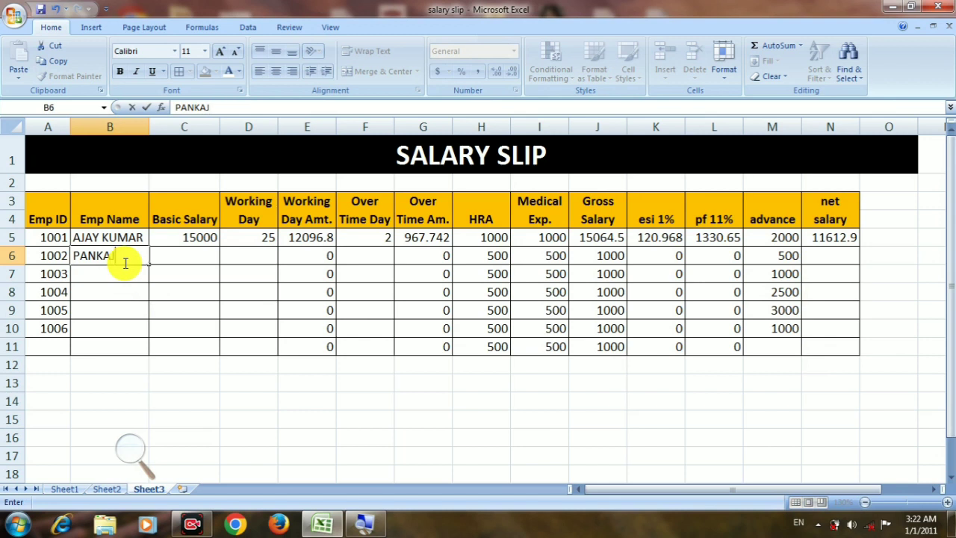
key("Tab")
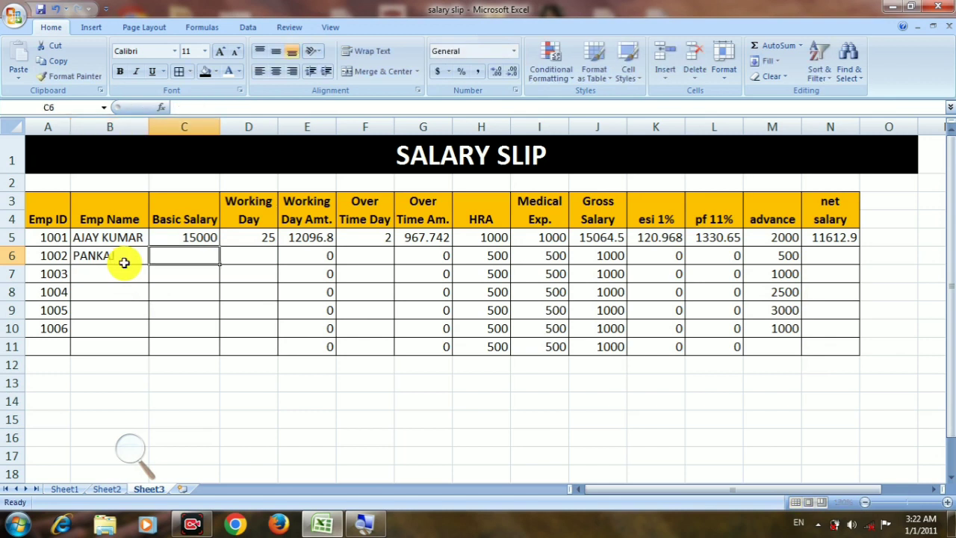
type("14000")
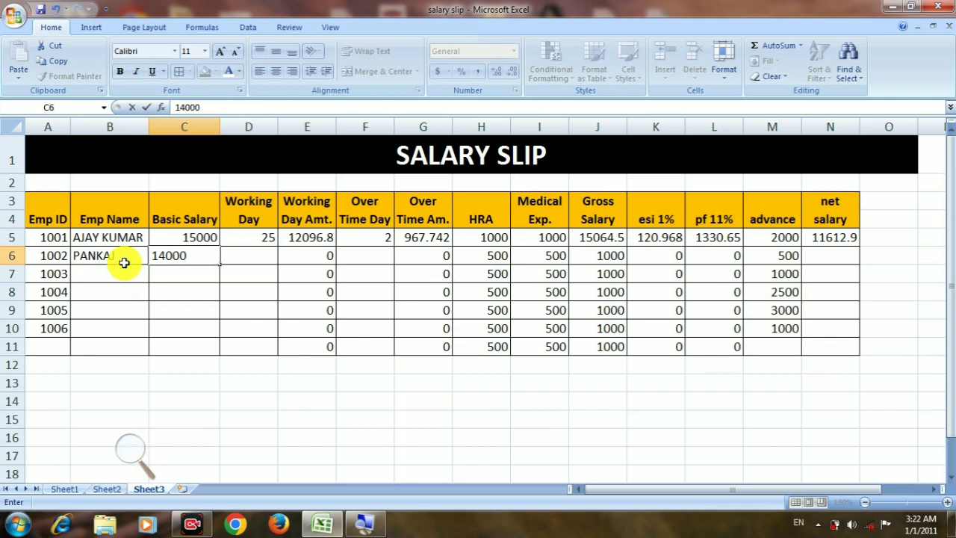
key("Tab")
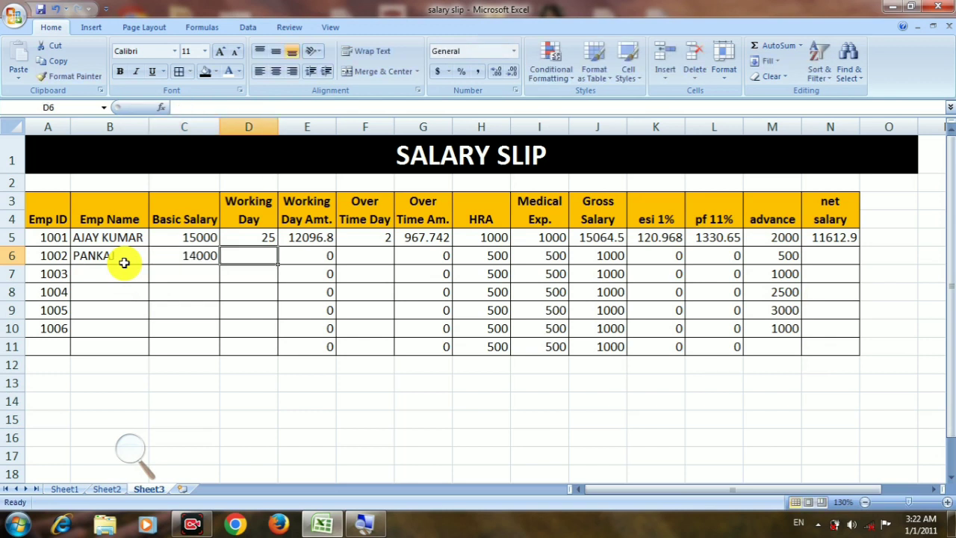
type("30")
key("Tab")
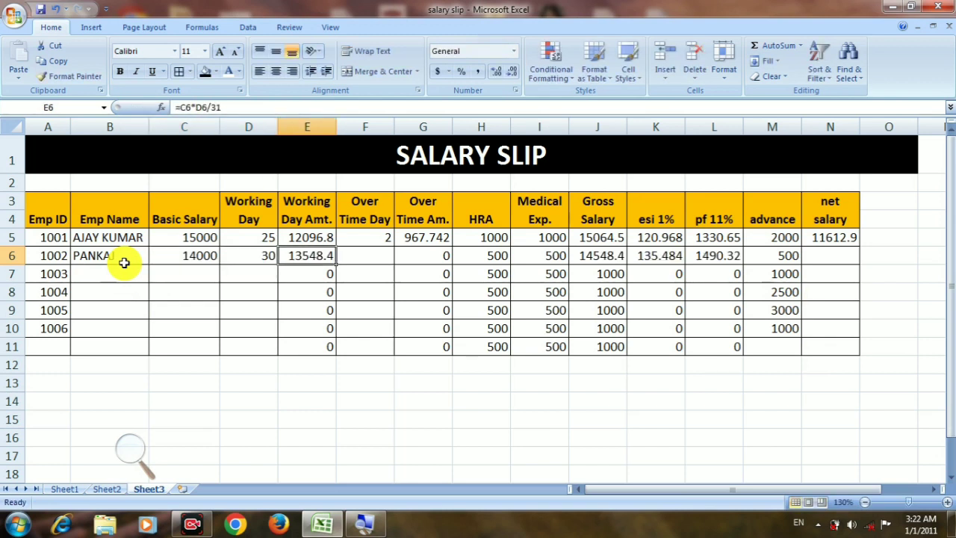
left_click(357, 257)
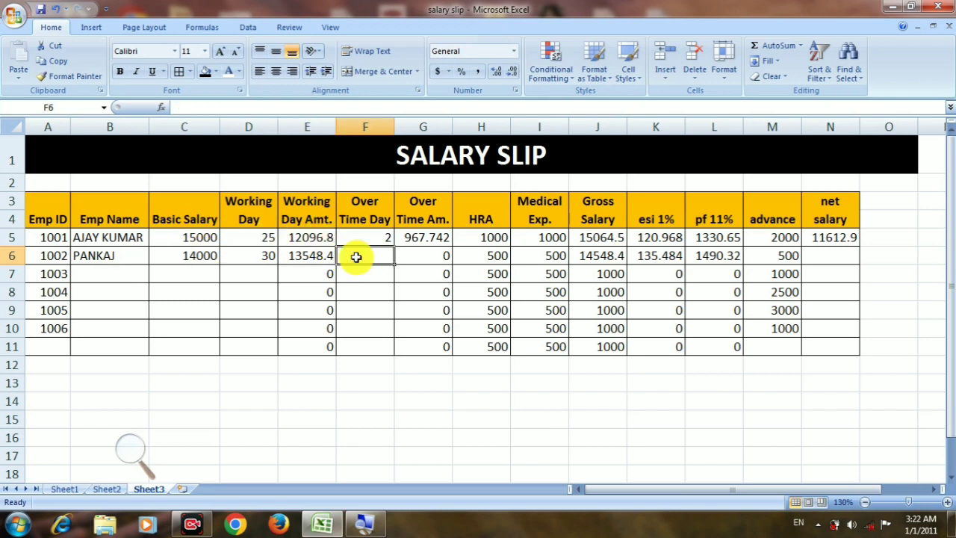
type("4")
key("Tab")
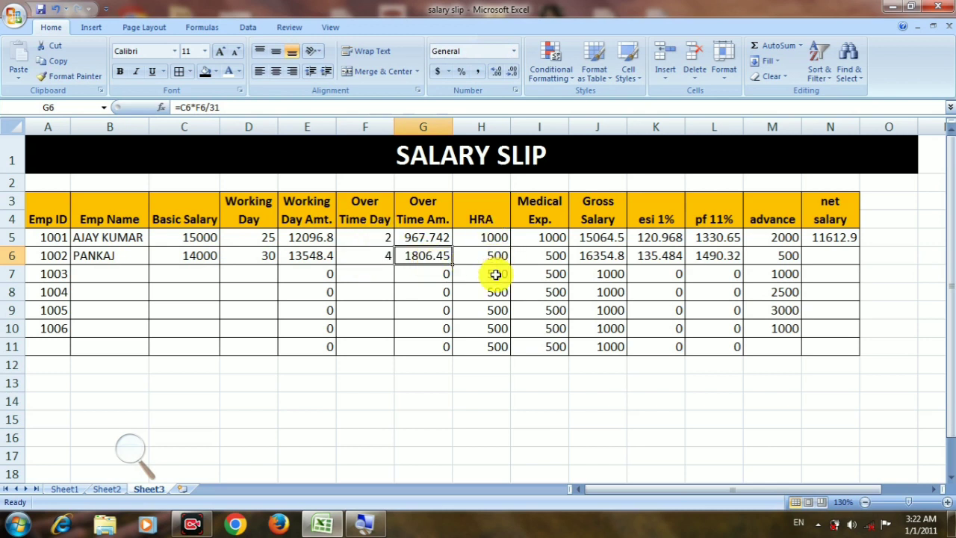
Delete the values in H7:H11 and I7:I11 so those rows' gross salary is 0.
left_click_drag(495, 274, 491, 346)
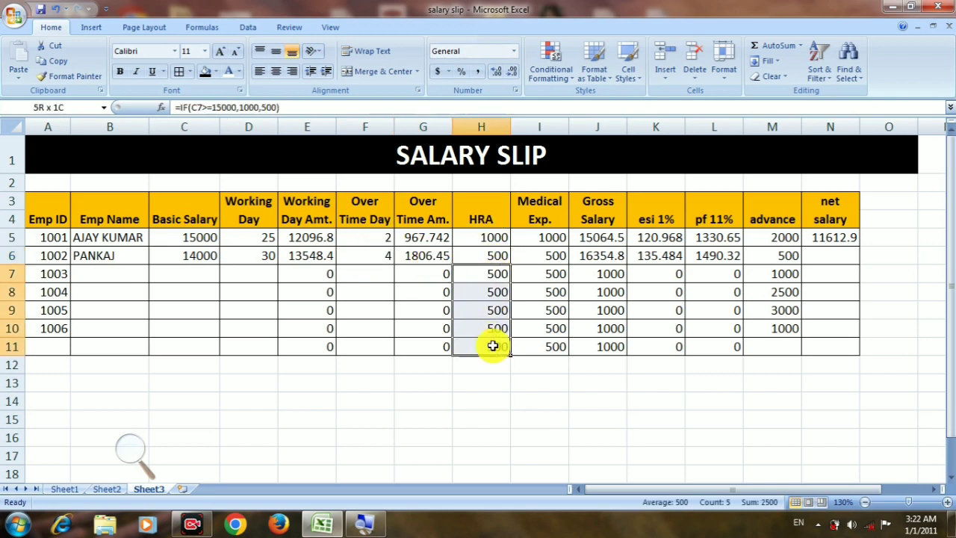
left_click(481, 292)
left_click_drag(478, 274, 480, 344)
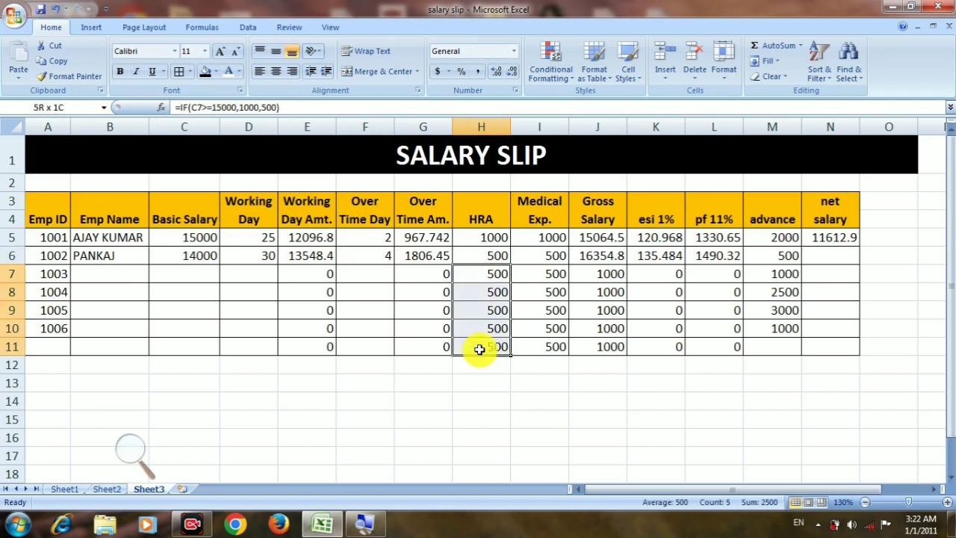
key("Delete")
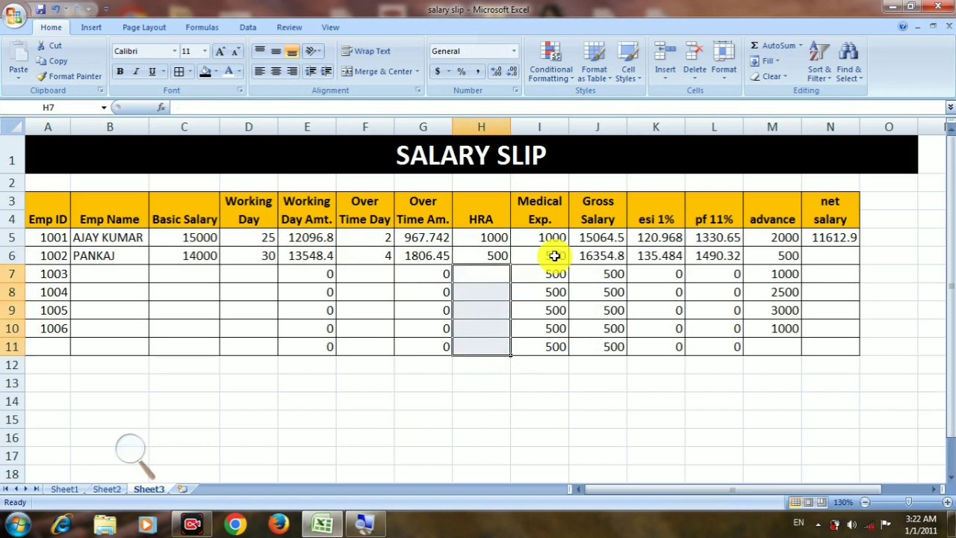
left_click_drag(552, 274, 552, 346)
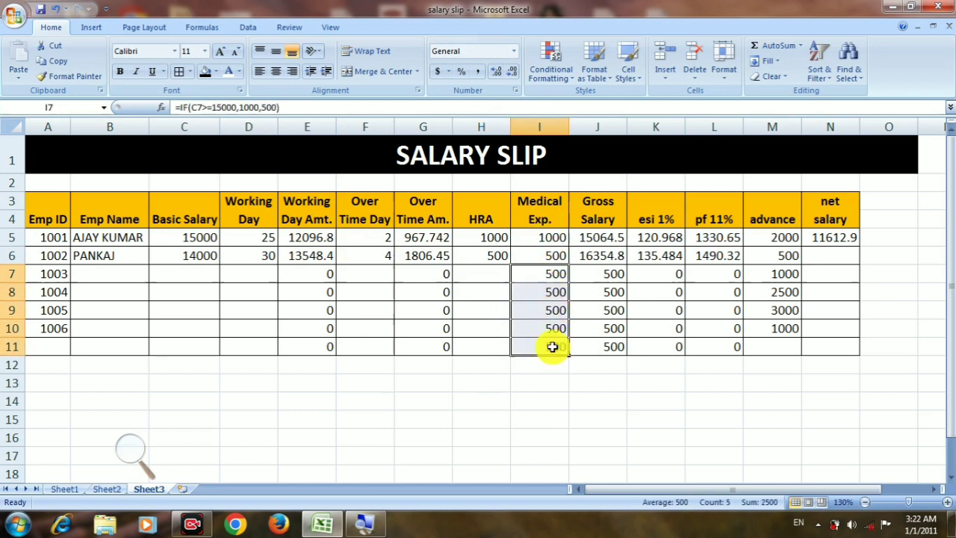
key("Delete")
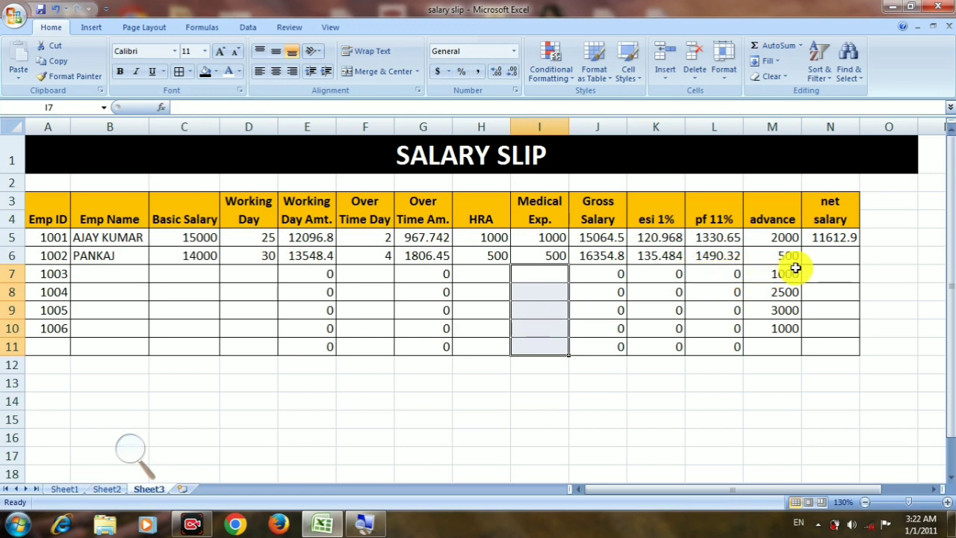
Copy N5's net salary formula into N6, giving employee 1002 a net salary of 14229.
left_click(828, 252)
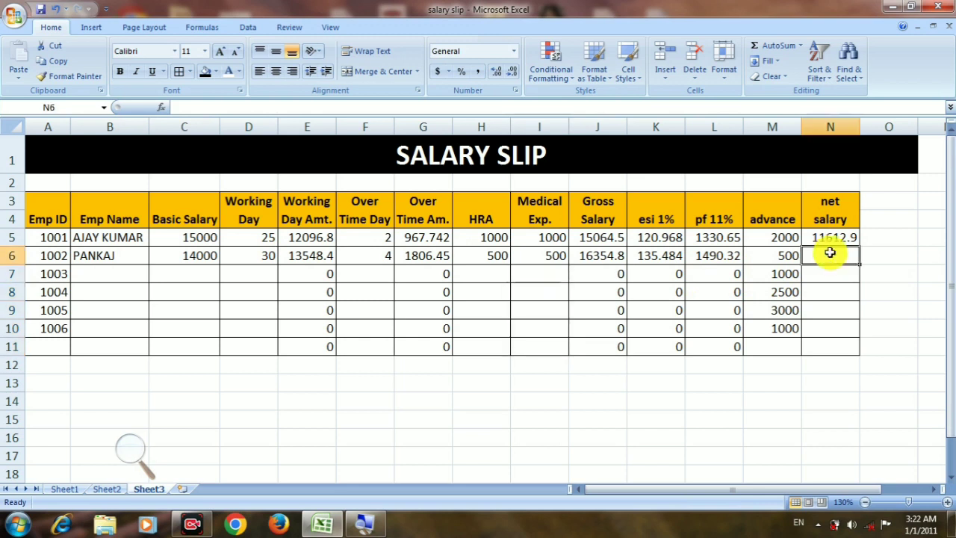
left_click(832, 238)
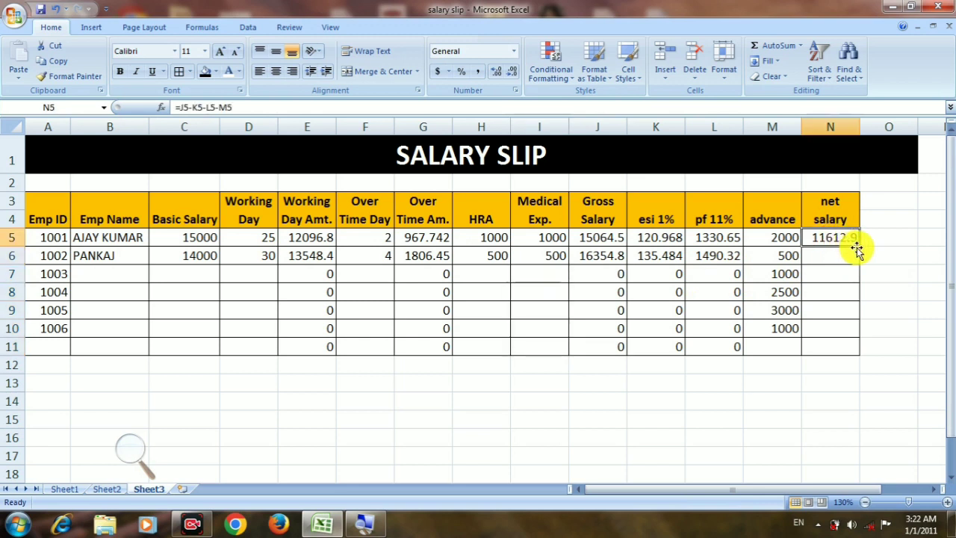
left_click_drag(861, 245, 862, 260)
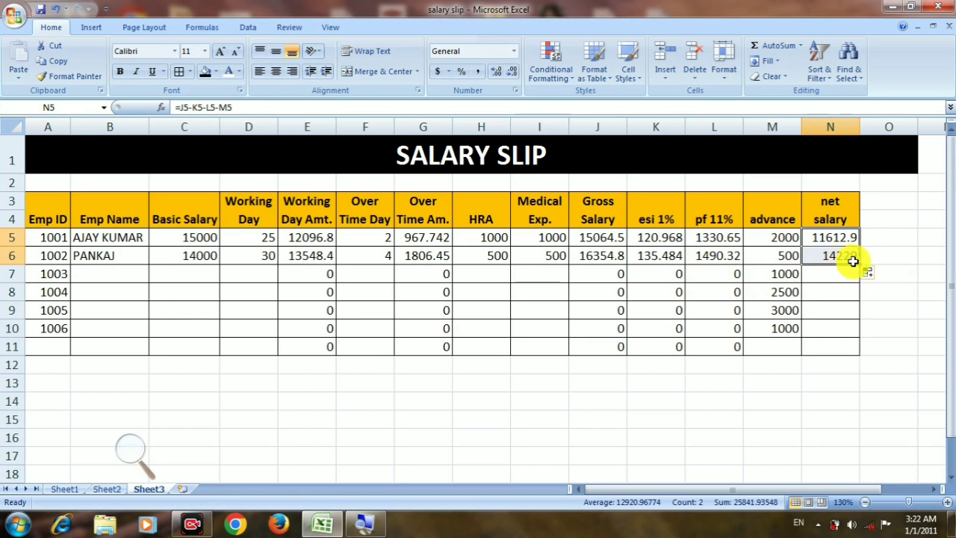
Enter KUMAR, basic salary 16000, 25 working days and 5 overtime days in row 7.
left_click(137, 280)
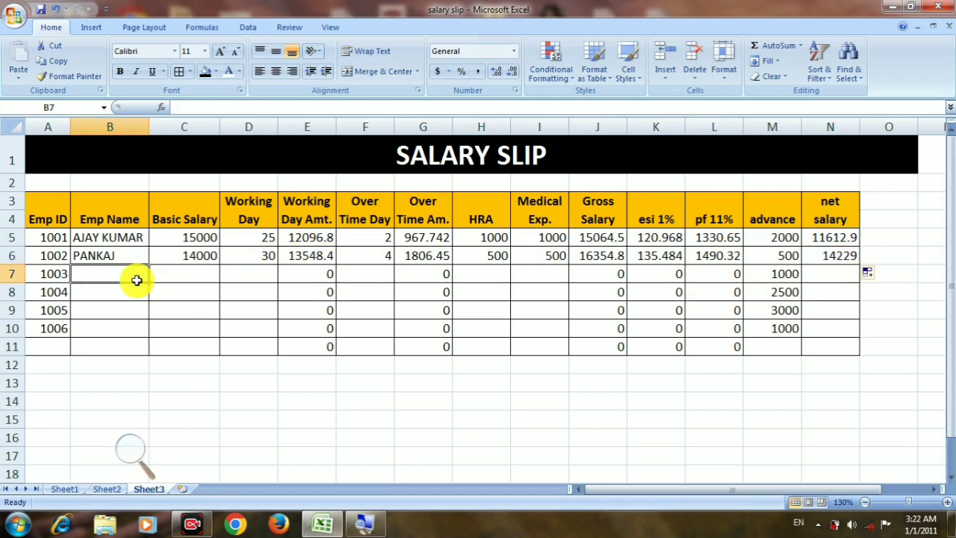
type("KUMAR")
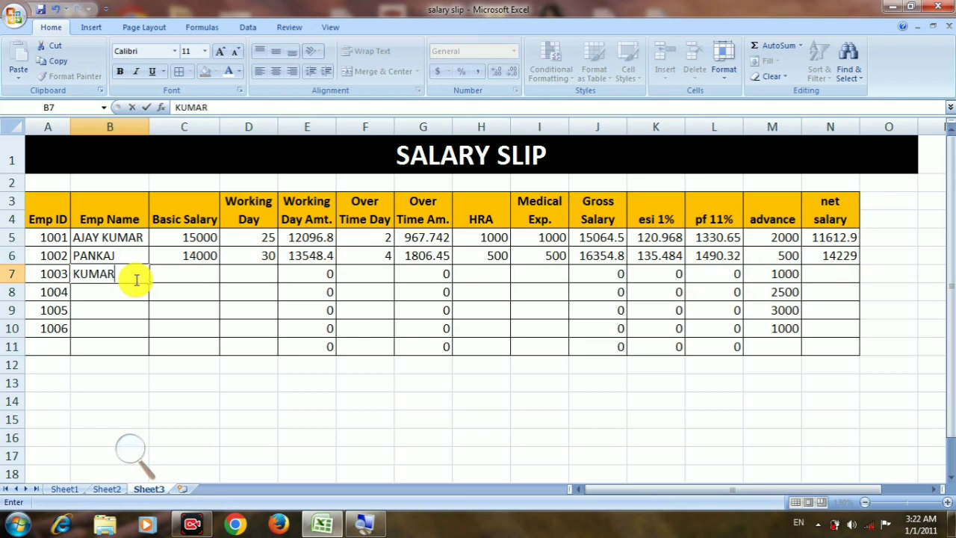
key("Tab")
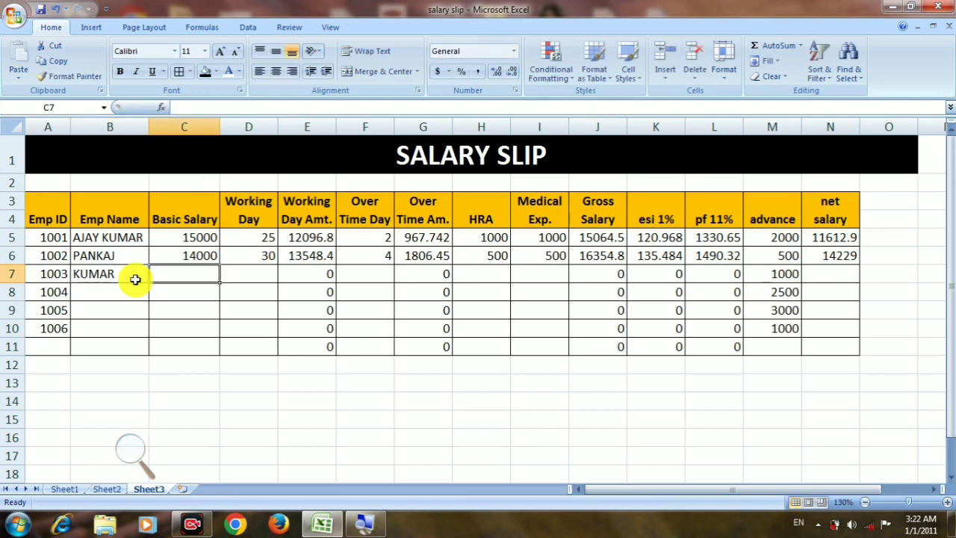
type("16000")
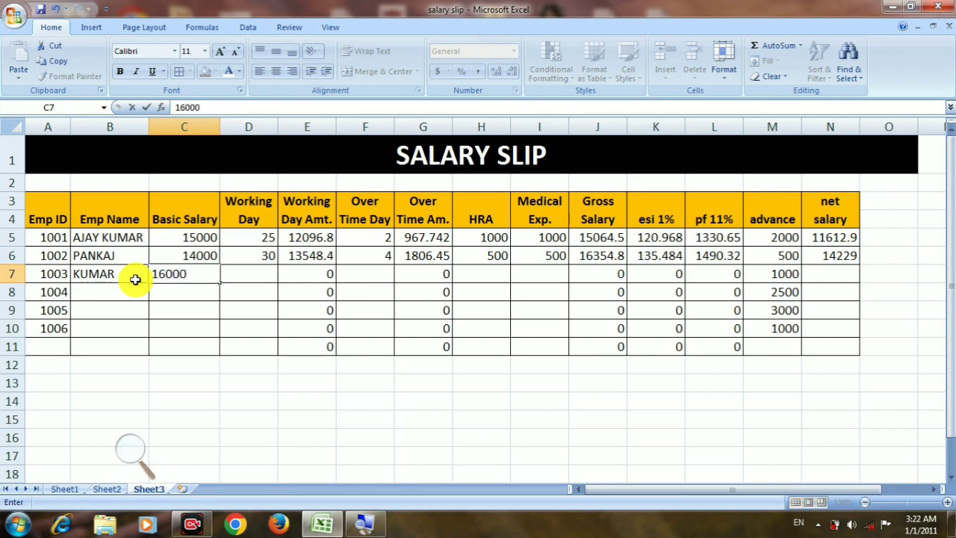
key("Tab")
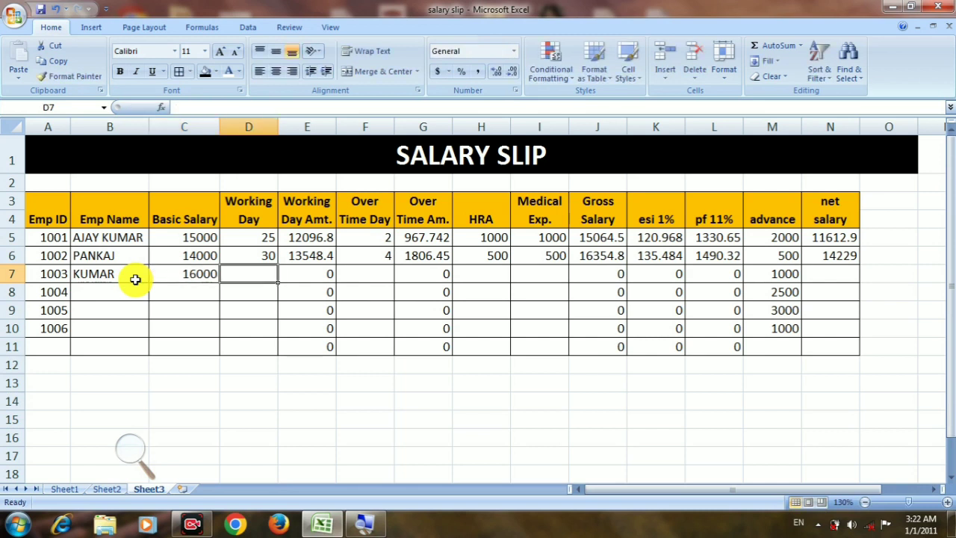
type("25")
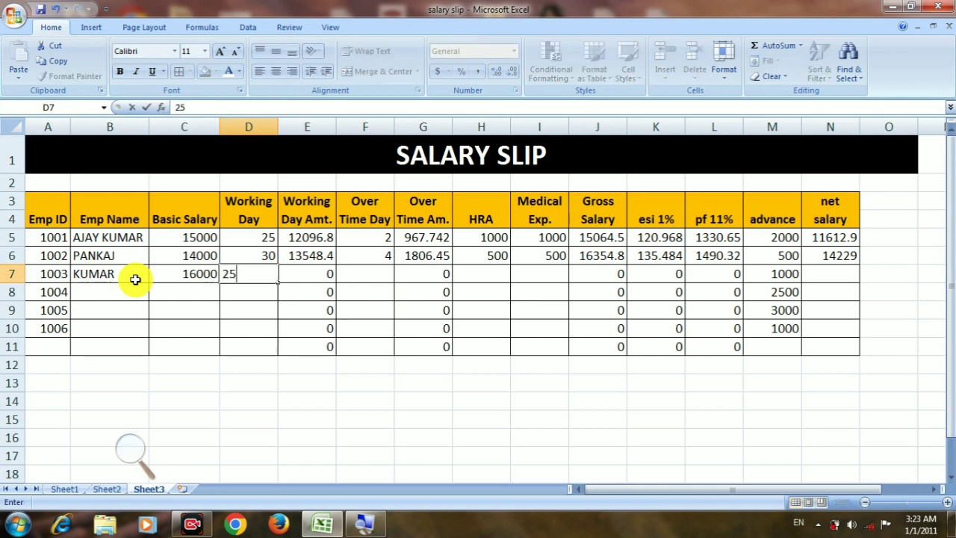
key("Tab")
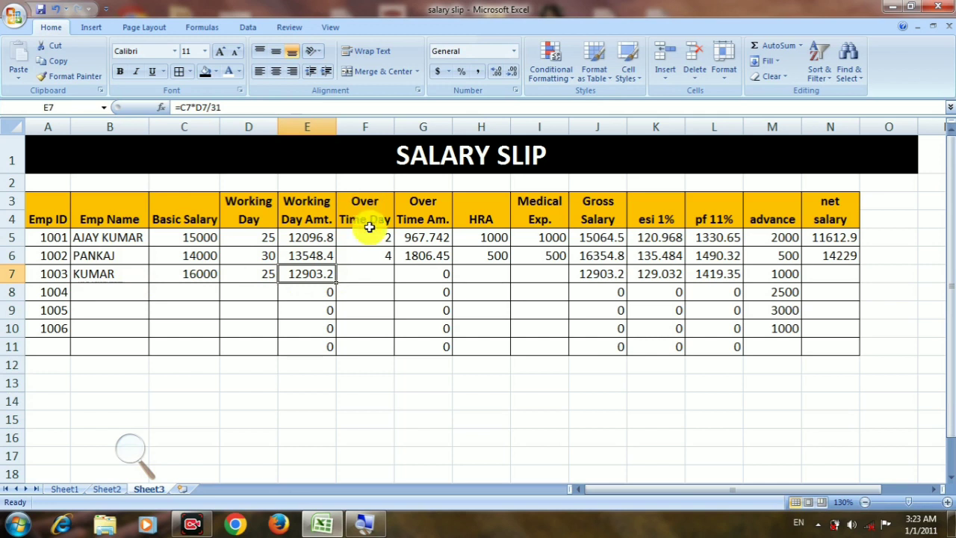
left_click(380, 275)
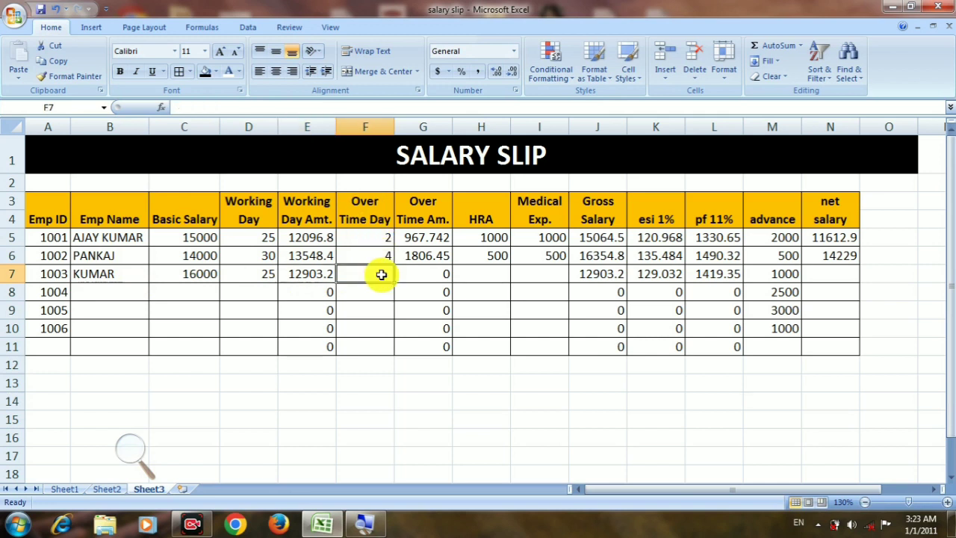
type("5")
key("Return")
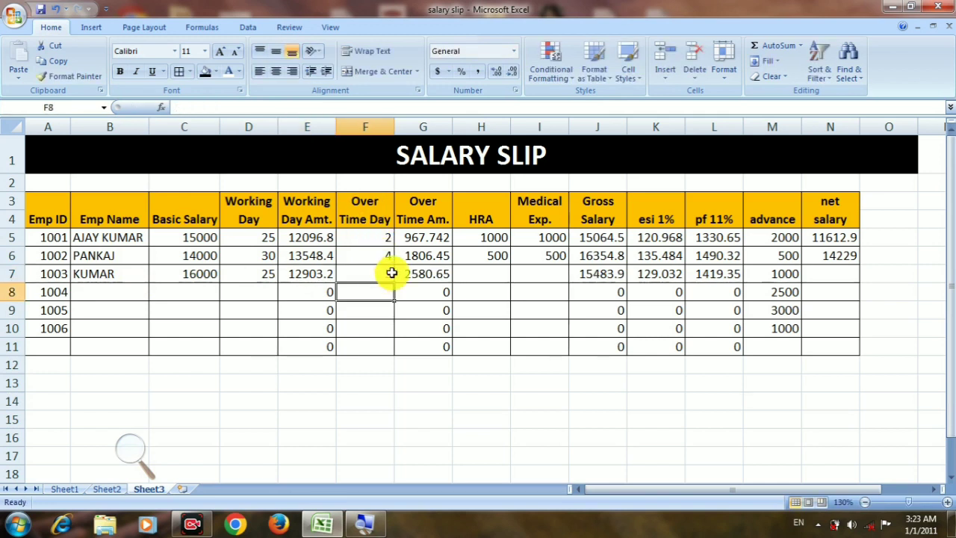
Copy the HRA and Medical Exp. formulas from row 6 down to KUMAR's row.
left_click(484, 259)
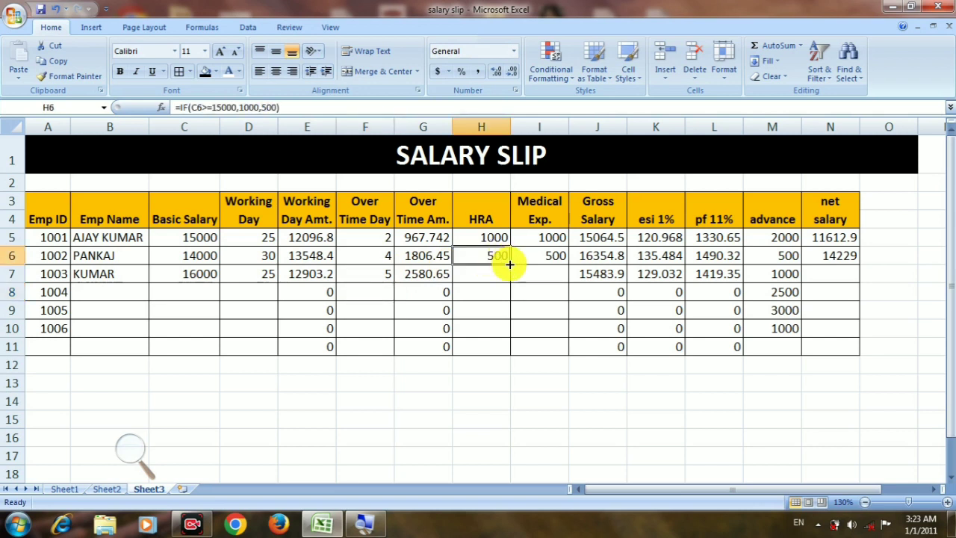
mouse_move(510, 264)
left_mouse_down()
mouse_move(510, 275)
mouse_move(568, 278)
left_mouse_up()
left_click(553, 257)
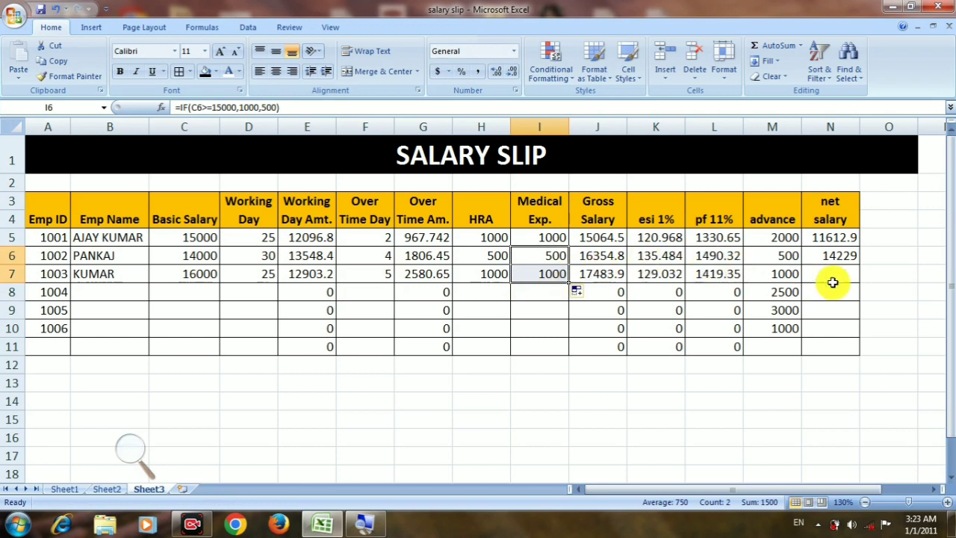
Fill the net salary formula down to N11, then clear N8:N11 for the empty rows.
left_click(852, 256)
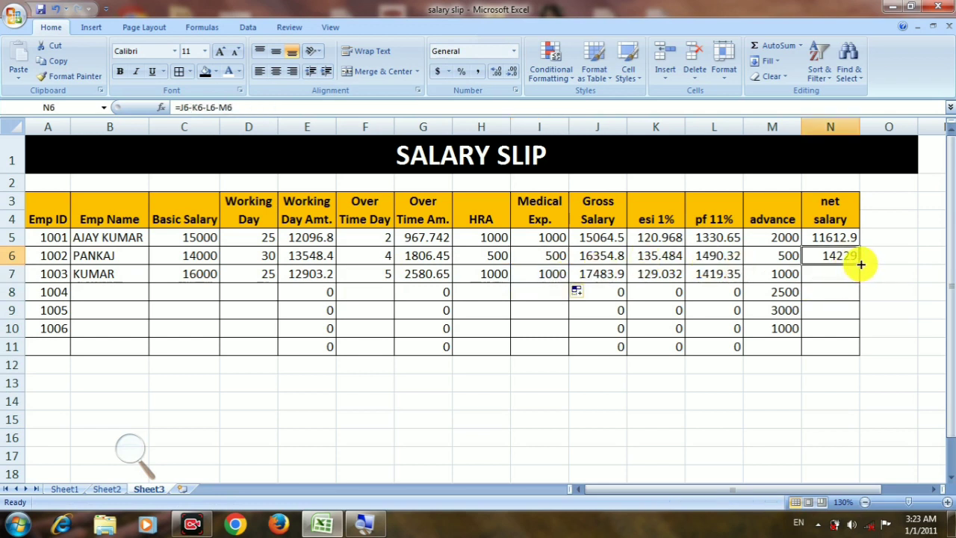
left_click_drag(861, 264, 864, 353)
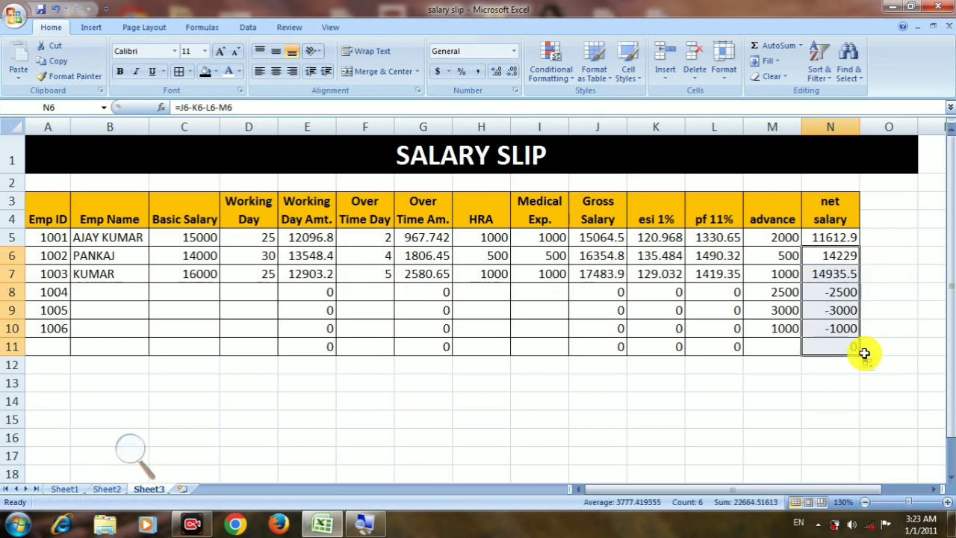
left_click_drag(827, 292, 831, 366)
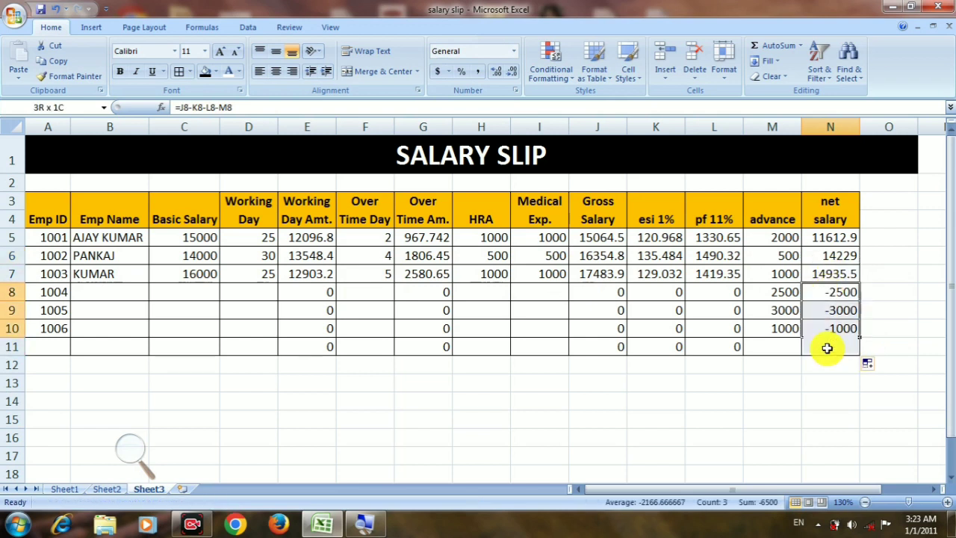
key("Delete")
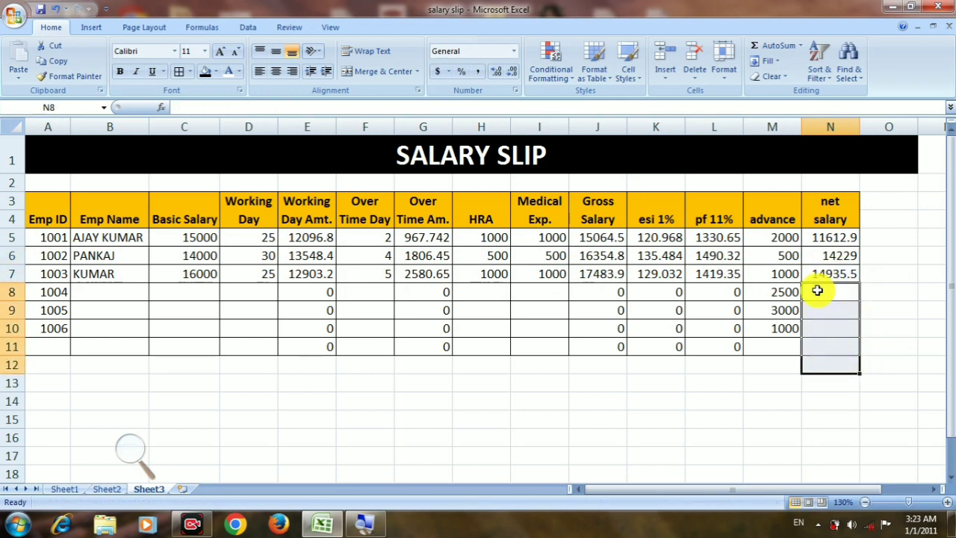
Review the empty rows' advance amounts and KUMAR's net salary row.
left_click(817, 291)
left_click_drag(781, 292, 773, 354)
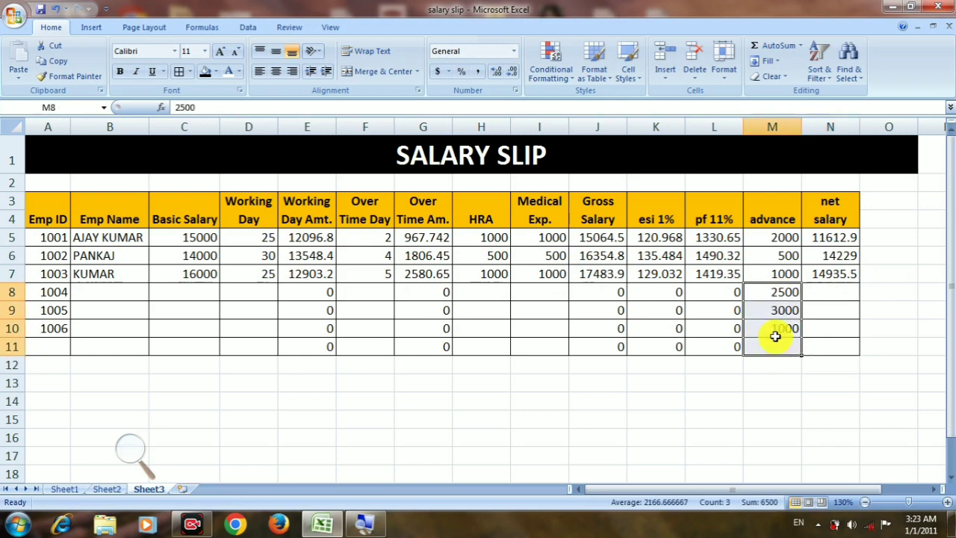
left_click(849, 278)
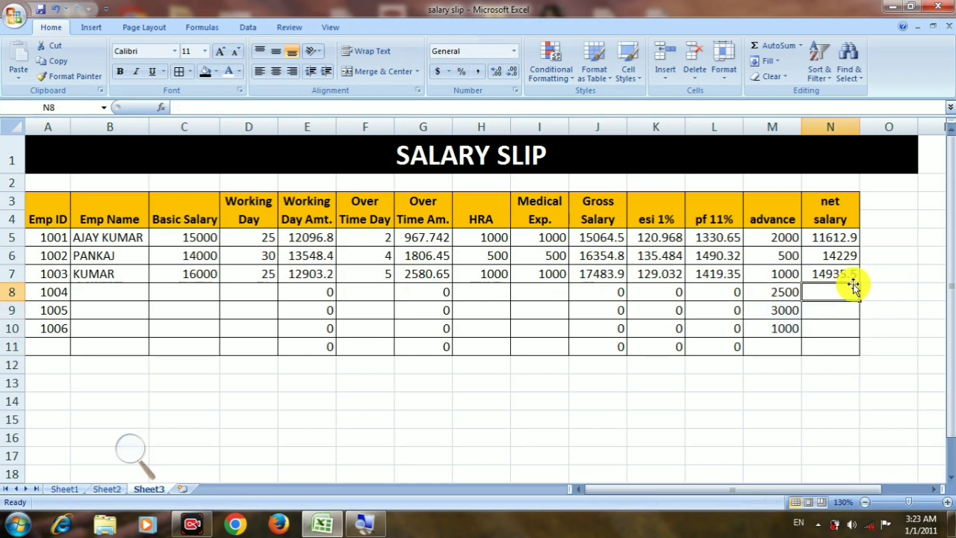
left_click_drag(740, 270, 43, 271)
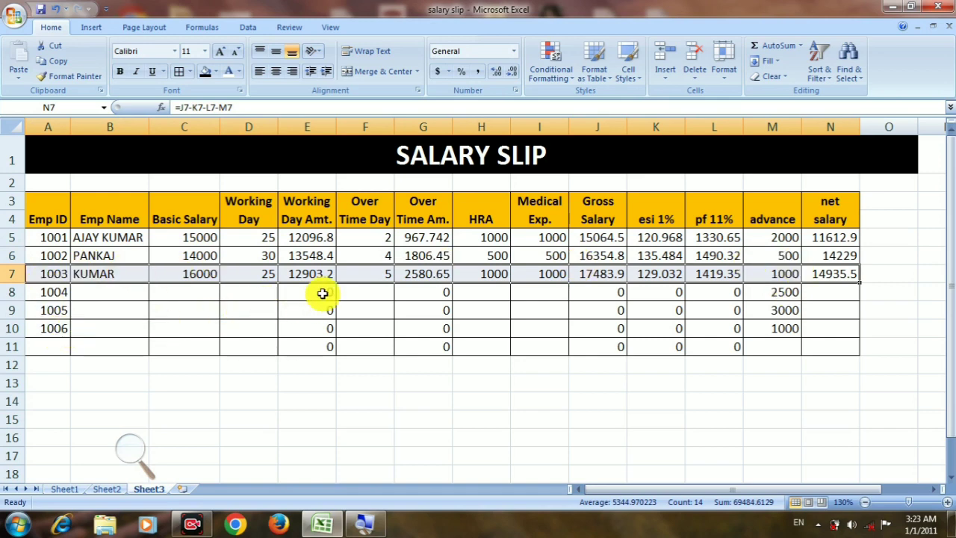
Delete leftover values in rows 8–11, then select the three completed employee rows.
left_click_drag(321, 294, 901, 381)
key("Delete")
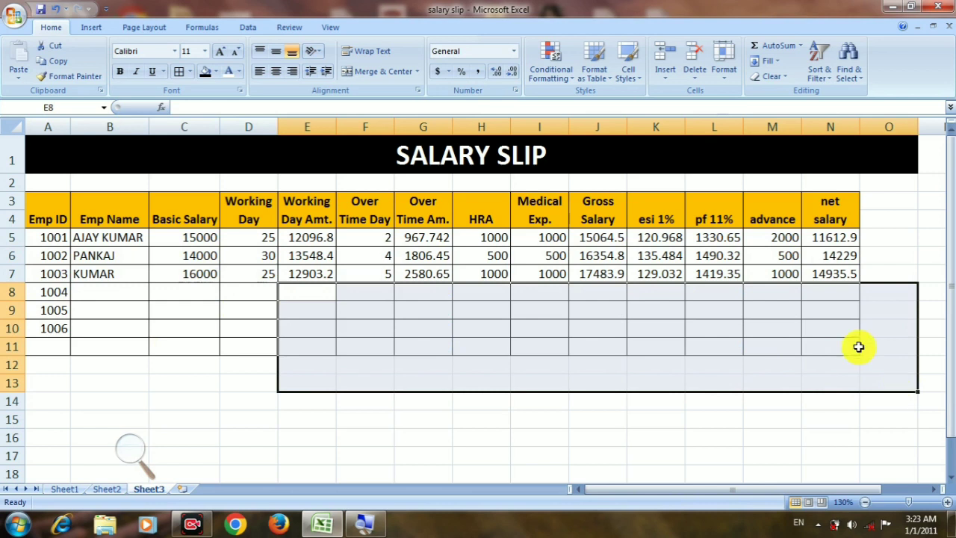
left_click(249, 306)
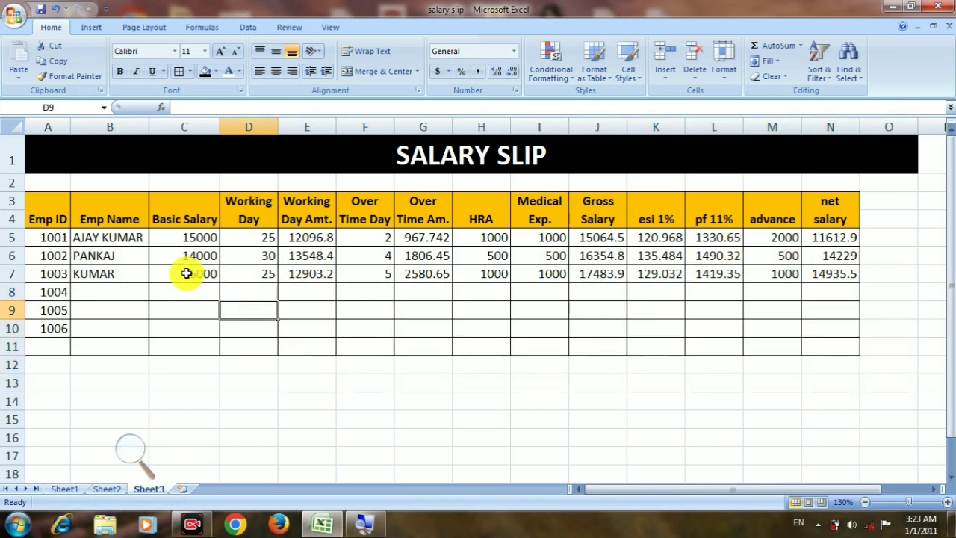
left_click_drag(68, 234, 821, 273)
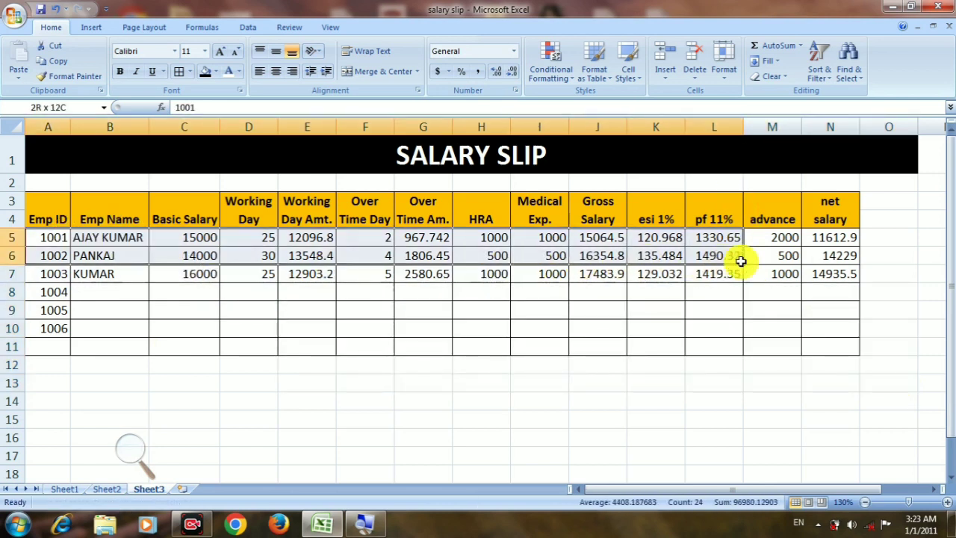